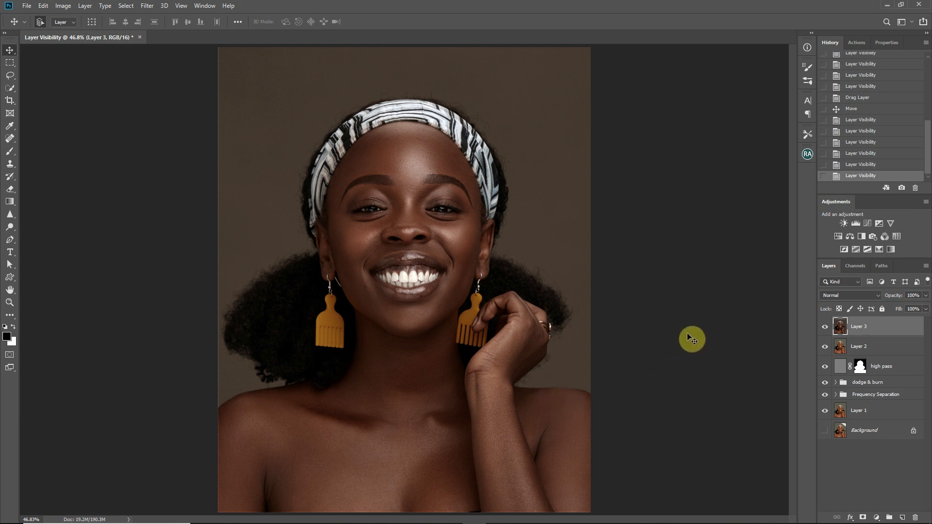
# Compare the portrait with and without Layer 3, and delete Layer 3
pyautogui.click(825, 327)
pyautogui.click(827, 328)
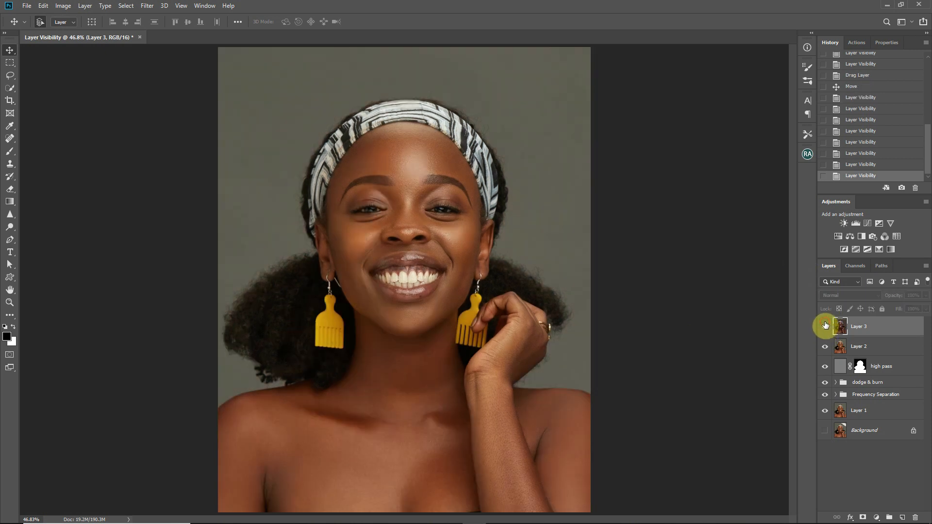
pyautogui.click(824, 328)
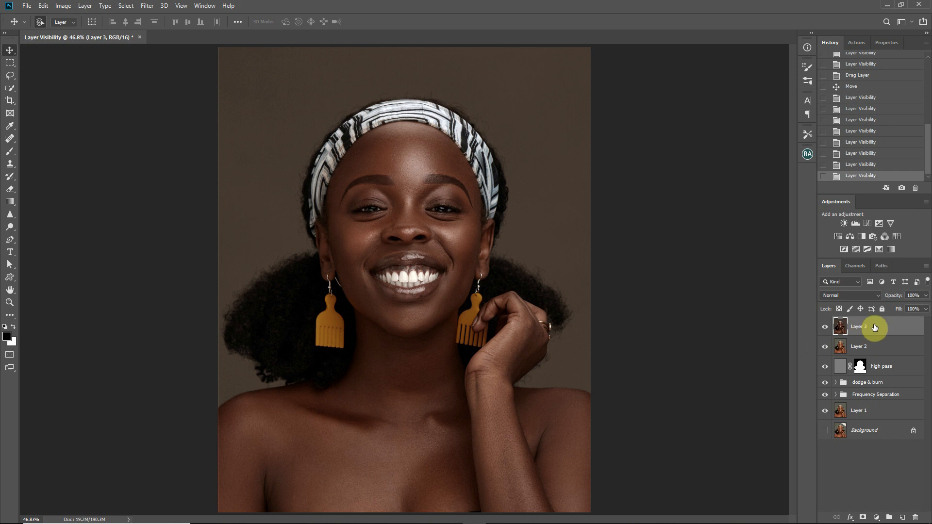
pyautogui.press('Delete')
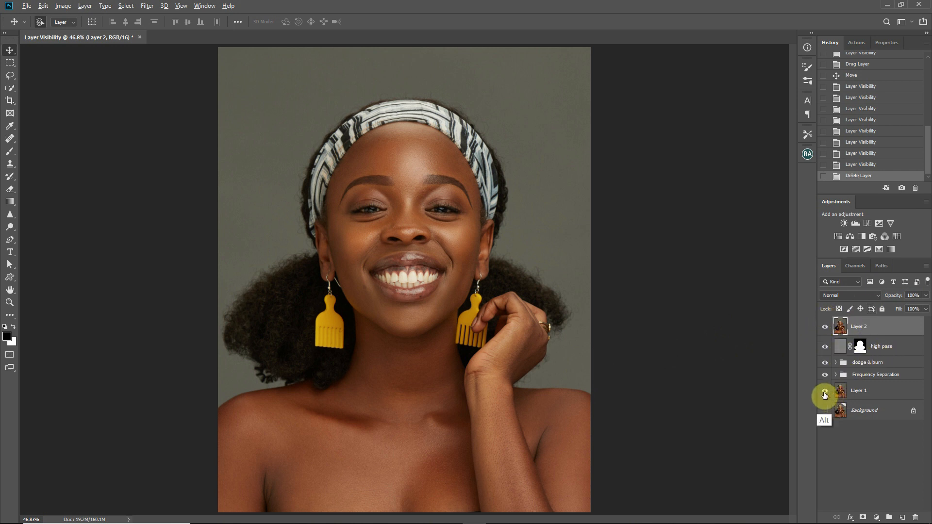
# Isolate the Background layer and turn Layer 1, Frequency Separation, dodge & burn and Layer 2 back on, leaving high pass hidden
pyautogui.keyDown('alt'); pyautogui.click(827, 410); pyautogui.keyUp('alt')
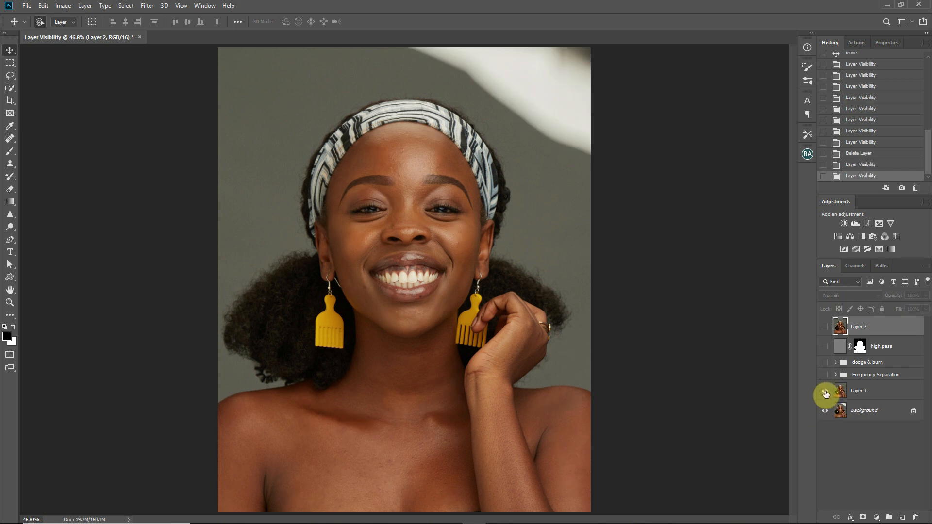
pyautogui.click(826, 392)
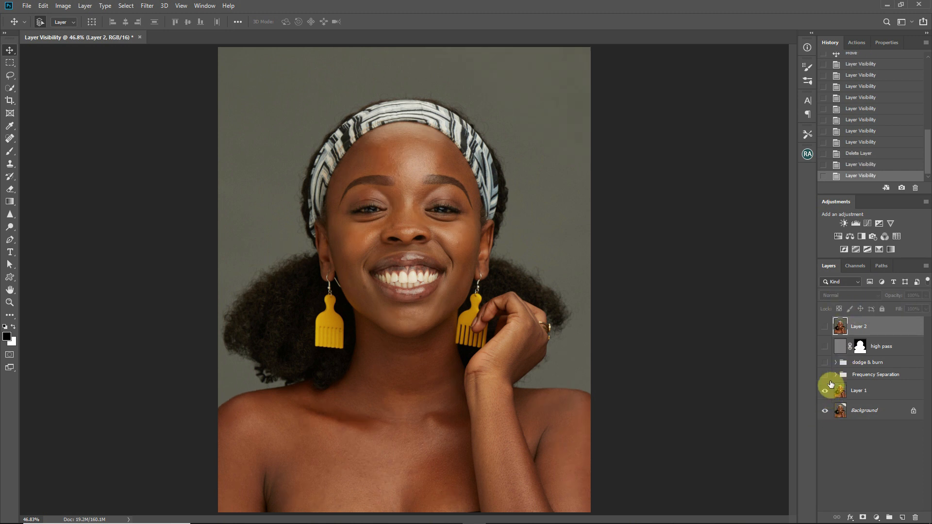
pyautogui.click(825, 375)
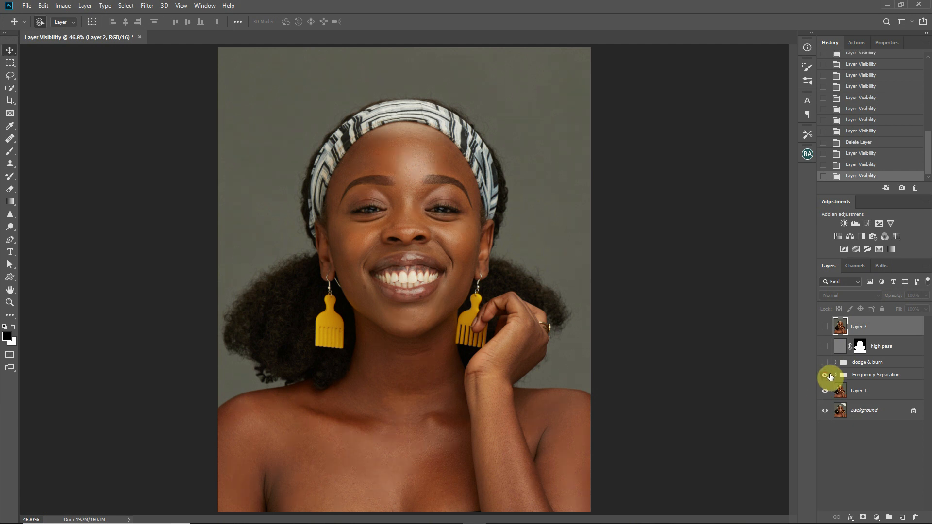
pyautogui.click(826, 363)
pyautogui.click(825, 327)
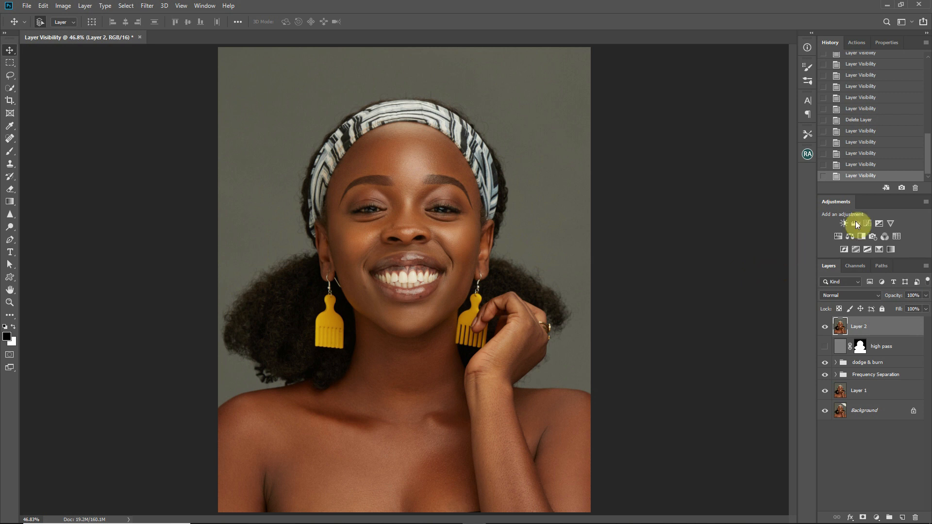
# Add a Hue/Saturation adjustment with the Reds at Saturation -27 and Lightness -2, and compare the image with and without it
pyautogui.click(835, 235)
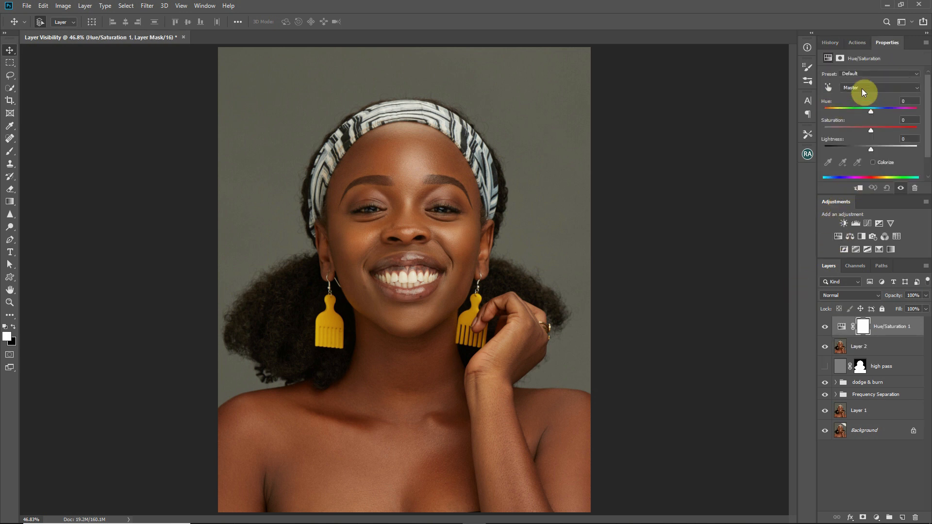
pyautogui.click(862, 89)
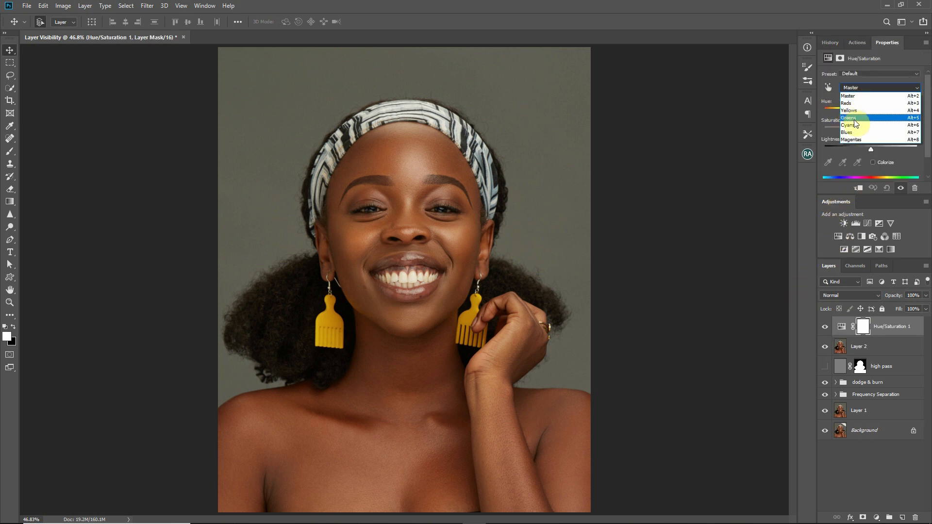
pyautogui.click(858, 103)
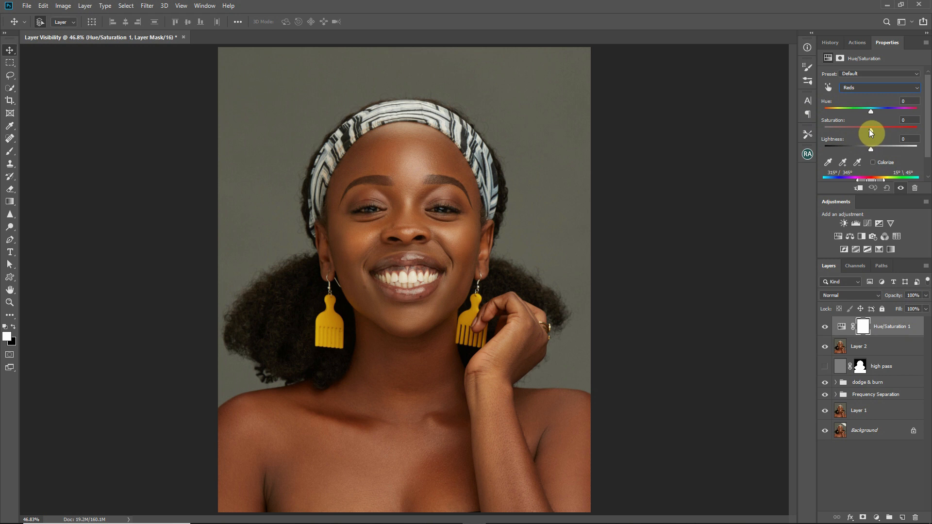
pyautogui.moveTo(872, 129); pyautogui.dragTo(870, 129)
pyautogui.moveTo(870, 150); pyautogui.dragTo(870, 150)
pyautogui.click(824, 328)
pyautogui.click(825, 329)
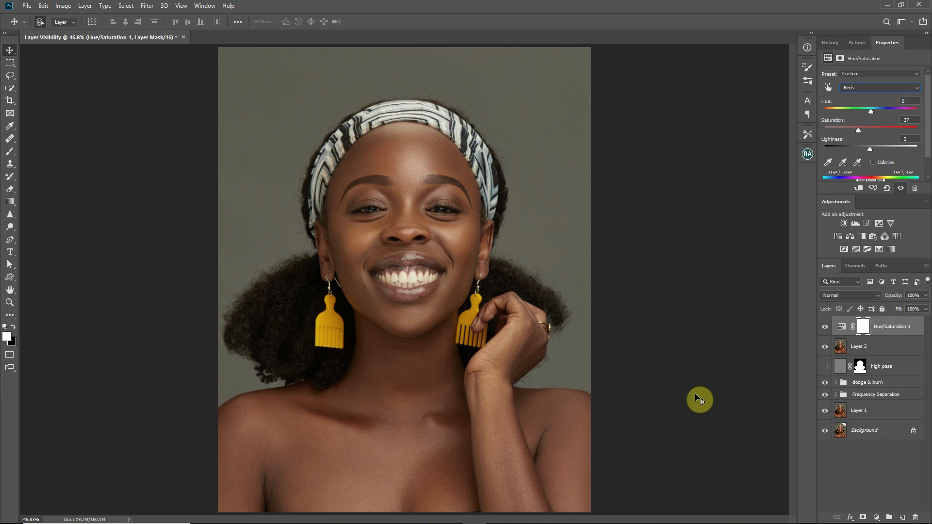
# Add a Color Balance adjustment and set the Highlights' Yellow–Blue value to +10
pyautogui.click(850, 237)
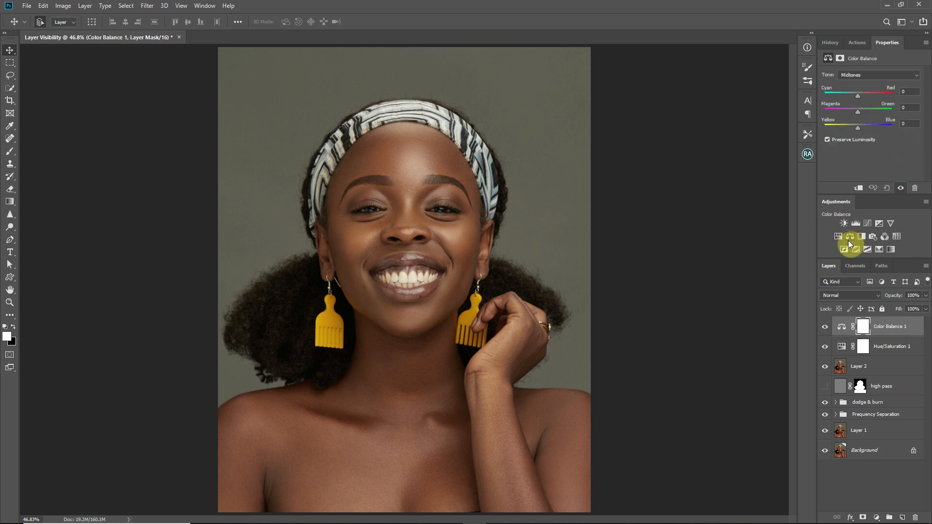
pyautogui.click(872, 76)
pyautogui.click(861, 98)
pyautogui.moveTo(857, 129); pyautogui.dragTo(862, 130)
pyautogui.click(915, 123)
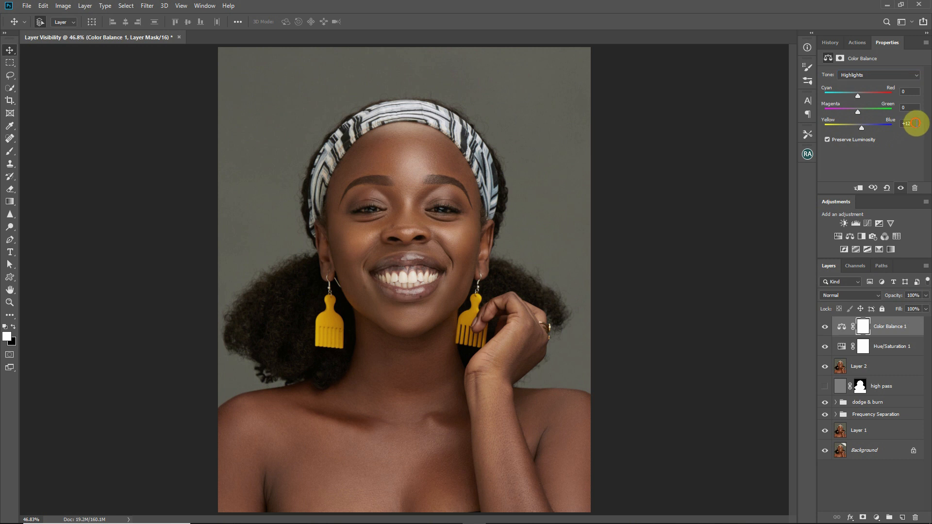
pyautogui.write('0')
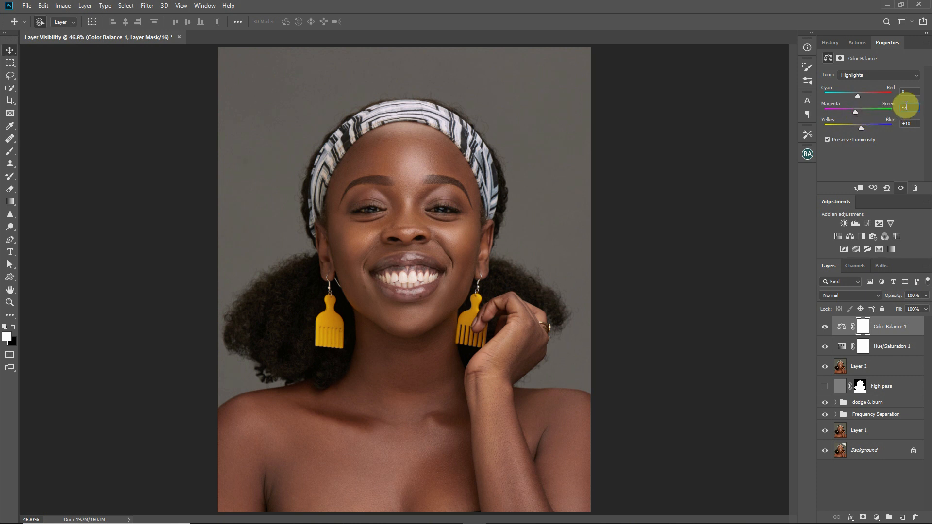
# Set the Highlights' Magenta–Green value to -9 and shift Cyan–Red by 14 toward cyan
pyautogui.press('Down')
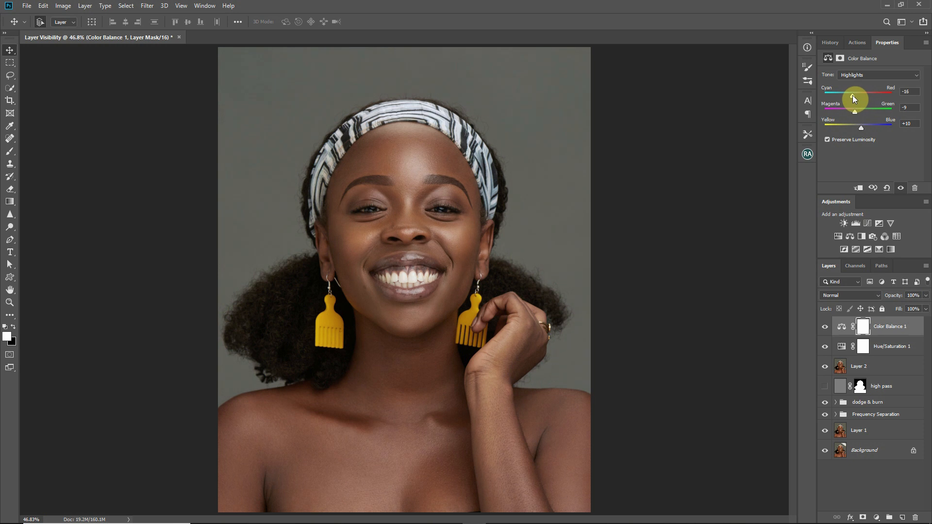
pyautogui.moveTo(853, 95); pyautogui.dragTo(854, 96)
pyautogui.hotkey('shift', 'Up')
pyautogui.press('BackSpace')
pyautogui.write('14')
# Use Apply Image on Color Balance 1's mask with Layer 2, RGB channel, Multiply at 100% opacity, and view the mask alone
pyautogui.click(845, 330)
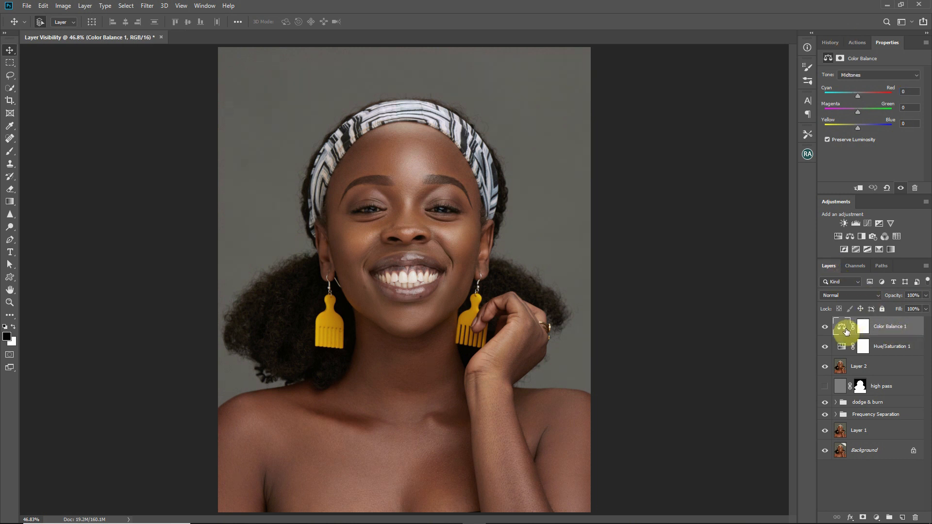
pyautogui.click(862, 327)
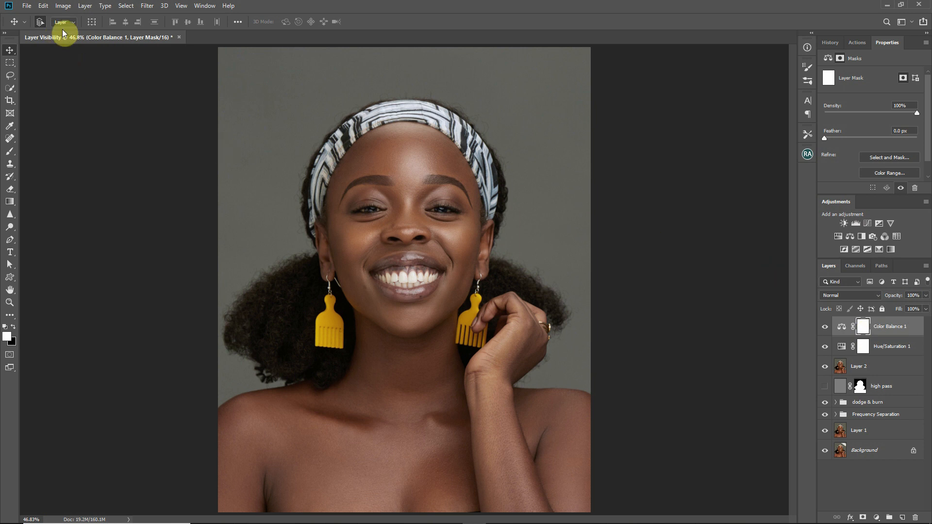
pyautogui.click(64, 5)
pyautogui.click(95, 151)
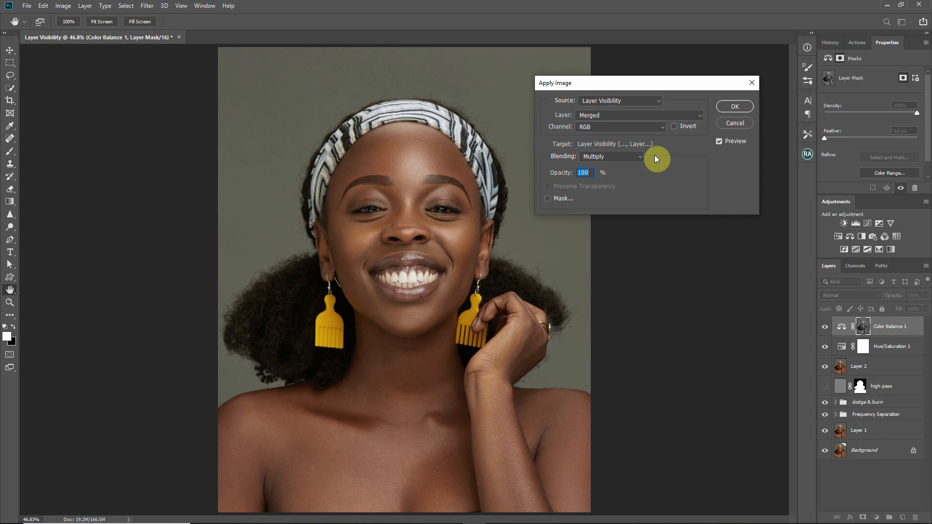
pyautogui.click(672, 116)
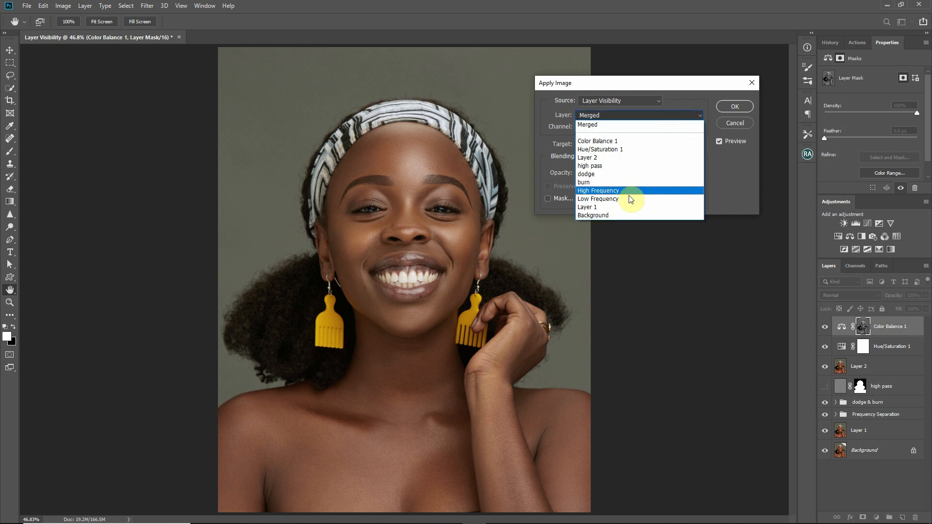
pyautogui.click(597, 168)
pyautogui.click(604, 116)
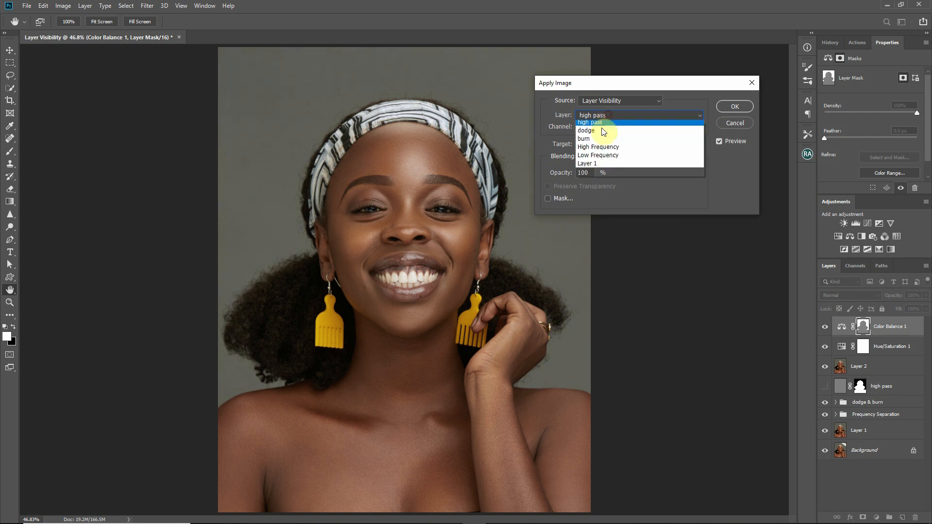
pyautogui.click(595, 158)
pyautogui.click(733, 107)
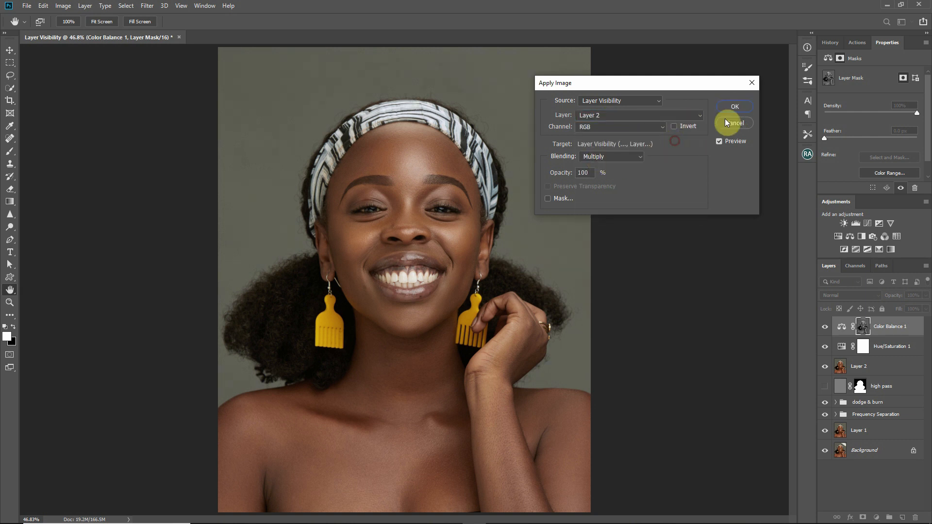
pyautogui.click(735, 107)
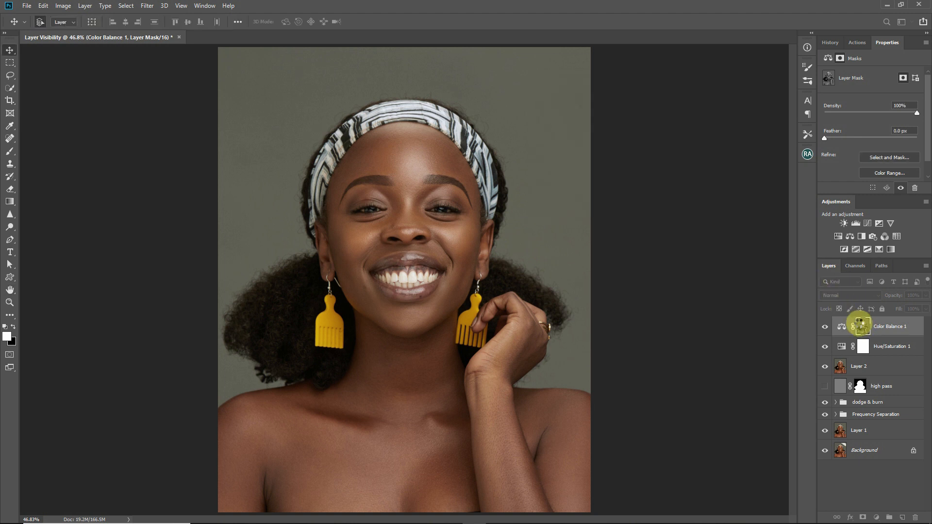
pyautogui.keyDown('alt'); pyautogui.click(866, 329); pyautogui.keyUp('alt')
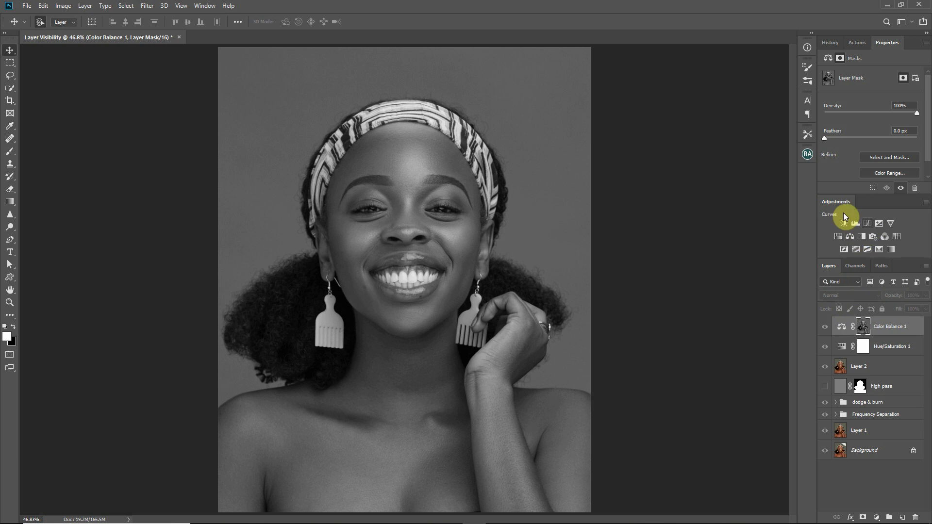
# Add a second Color Balance adjustment with Midtones at Cyan–Red +6, Magenta–Green -3 and Yellow–Blue -3
pyautogui.click(849, 236)
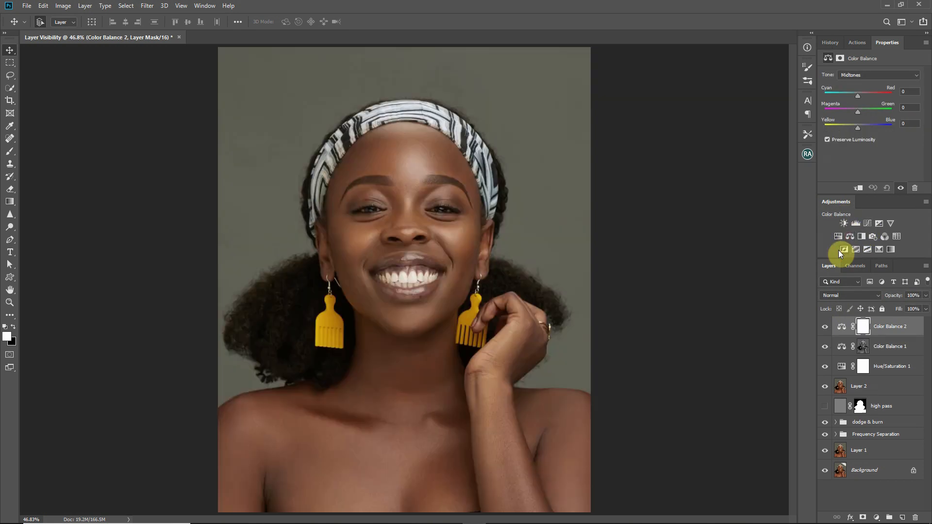
pyautogui.click(831, 59)
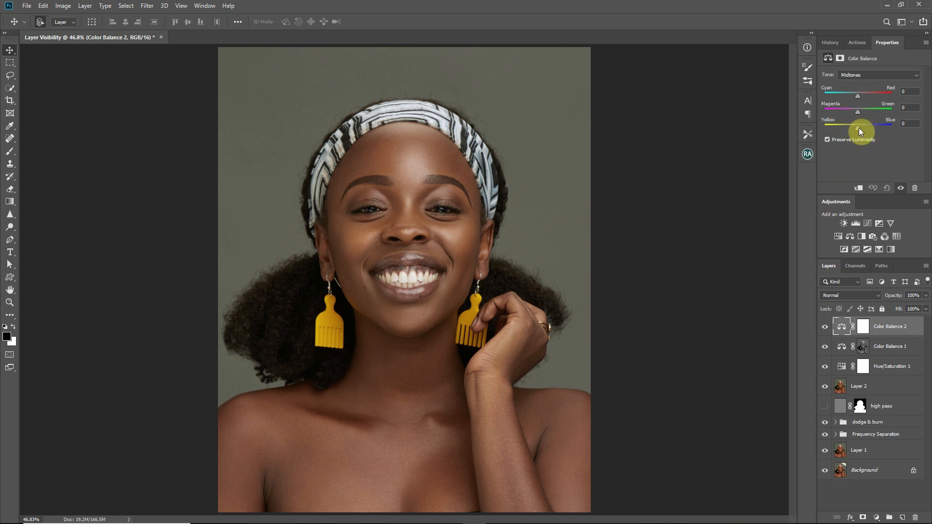
pyautogui.moveTo(857, 130); pyautogui.dragTo(857, 129)
pyautogui.click(906, 122)
pyautogui.press('BackSpace')
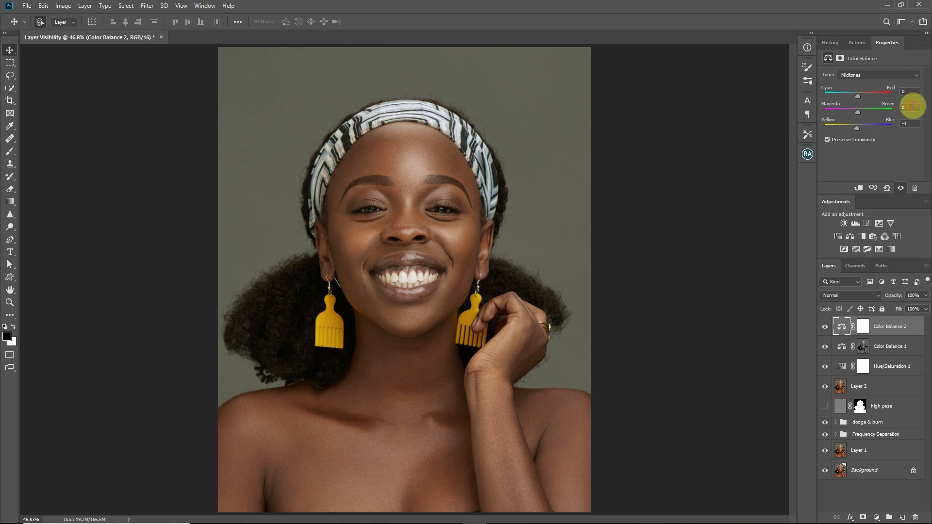
pyautogui.click(906, 106)
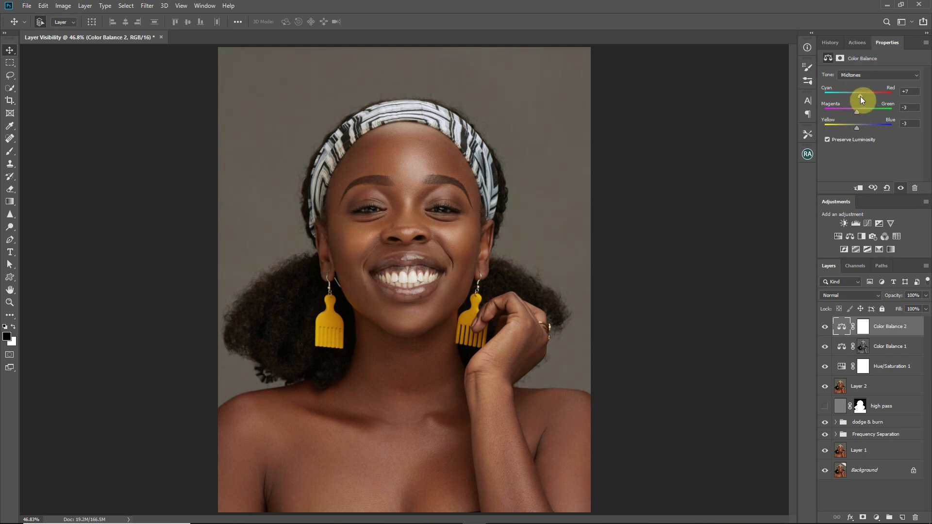
pyautogui.click(914, 90)
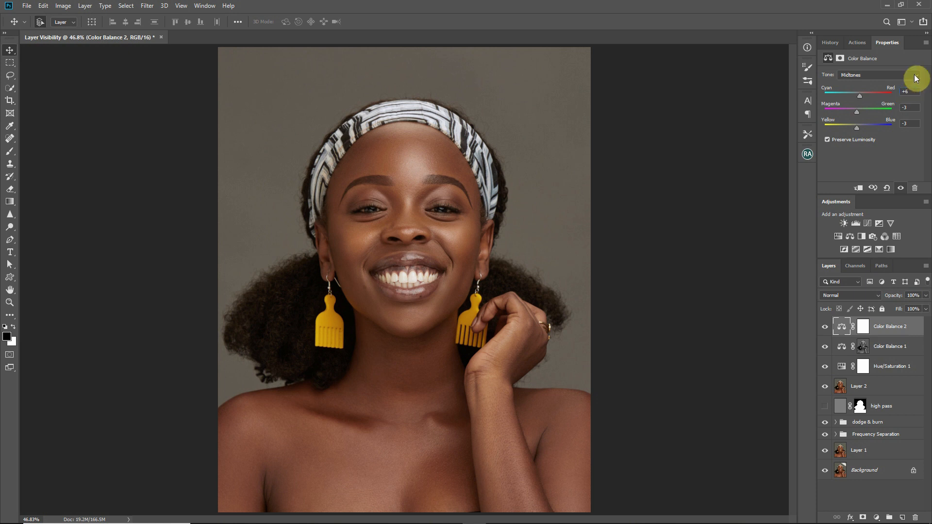
# Use Apply Image on Color Balance 2's mask with Layer 2 inverted, Multiply at 100% opacity, and compare the image with and without the adjustment
pyautogui.click(862, 326)
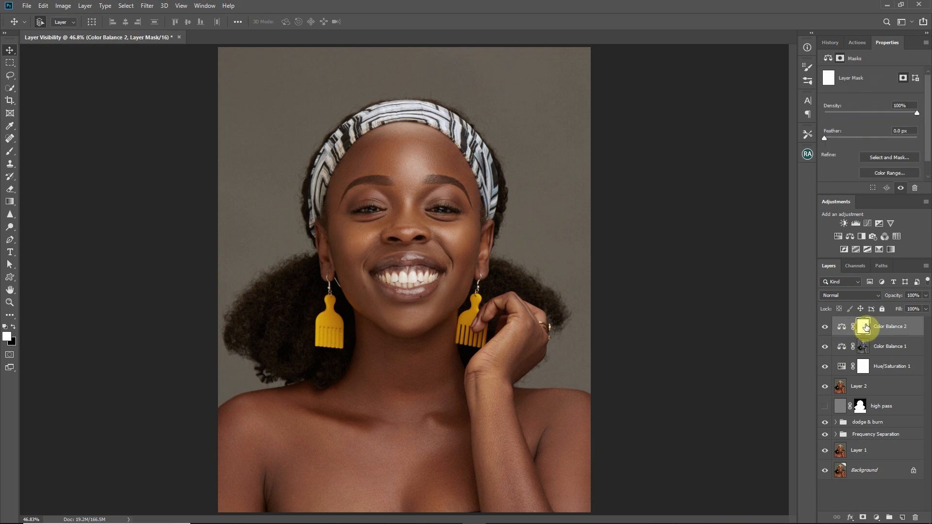
pyautogui.click(63, 6)
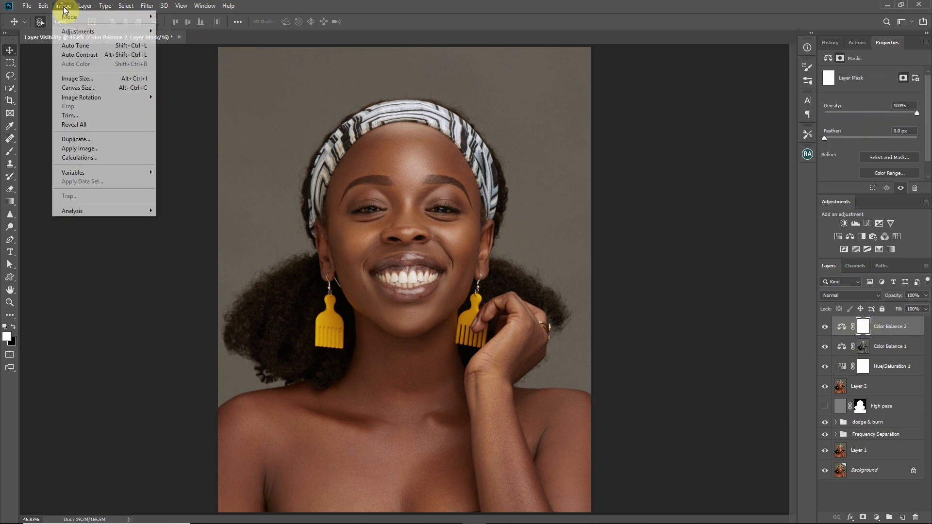
pyautogui.click(97, 148)
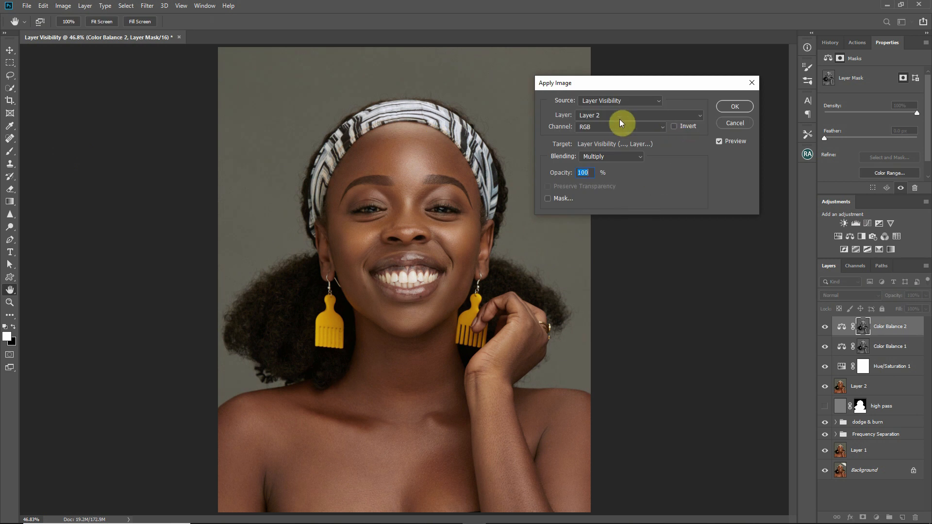
pyautogui.click(683, 126)
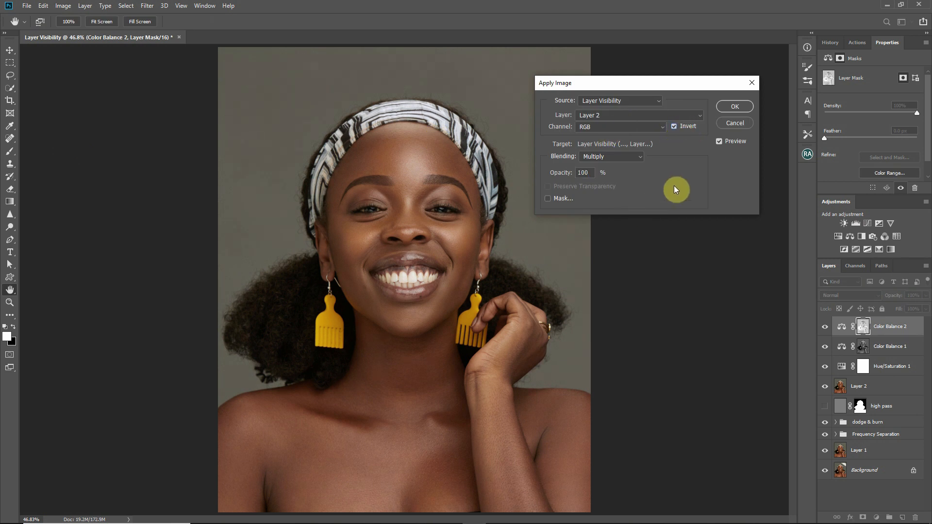
pyautogui.click(735, 107)
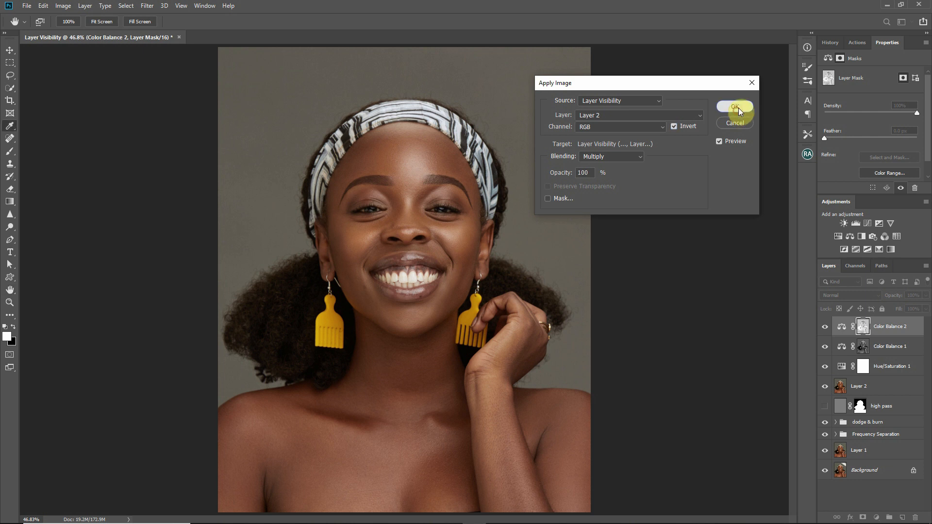
pyautogui.click(825, 328)
pyautogui.click(825, 328)
pyautogui.click(825, 328)
pyautogui.click(826, 328)
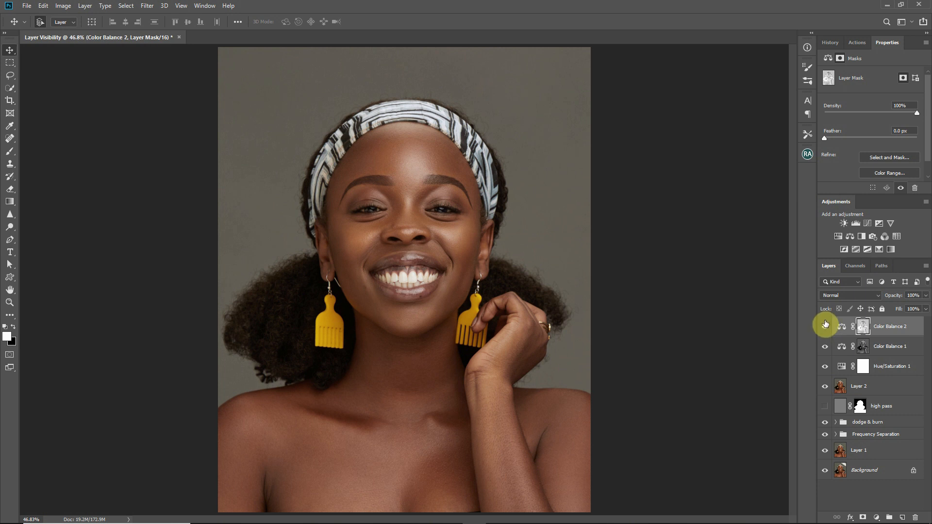
pyautogui.click(911, 333)
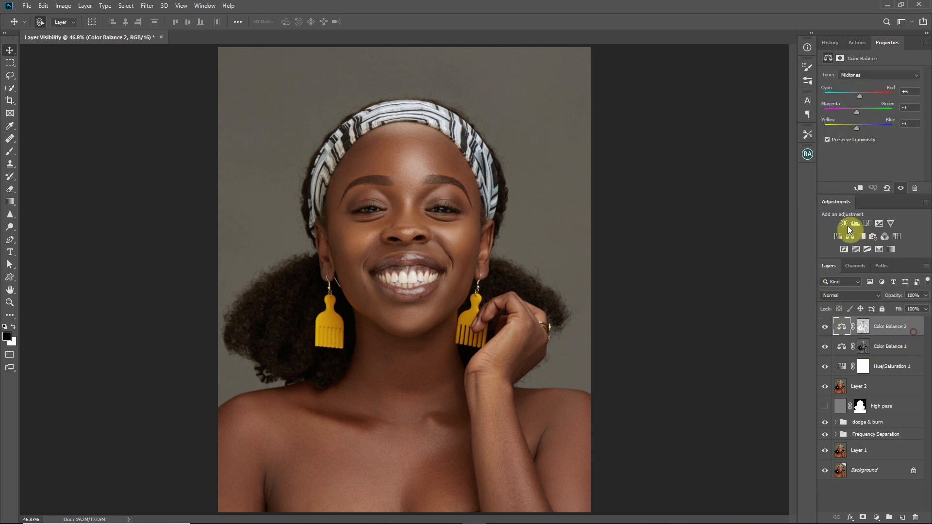
# Add a third Color Balance adjustment with Shadows at Cyan–Red +4, Magenta–Green +2 and Yellow–Blue -1, and compare with and without it
pyautogui.click(850, 236)
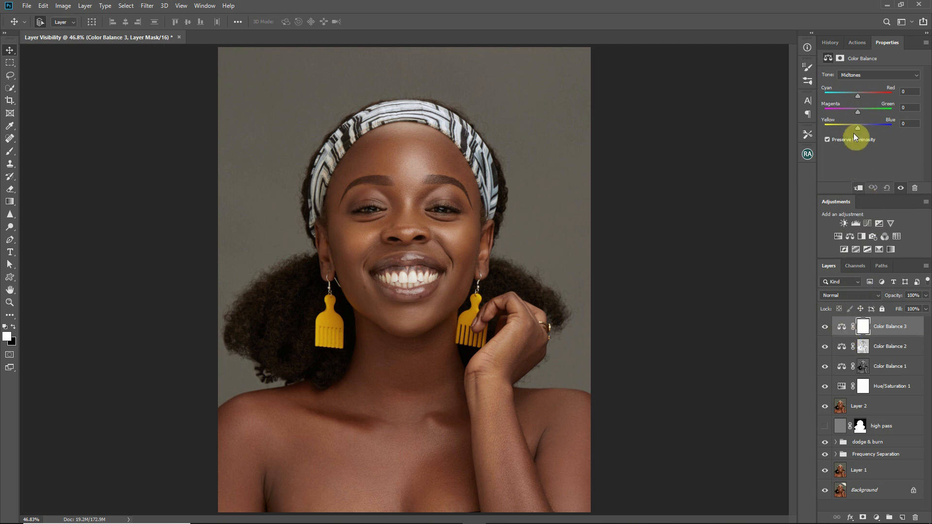
pyautogui.click(860, 75)
pyautogui.click(872, 83)
pyautogui.moveTo(858, 129); pyautogui.dragTo(859, 128)
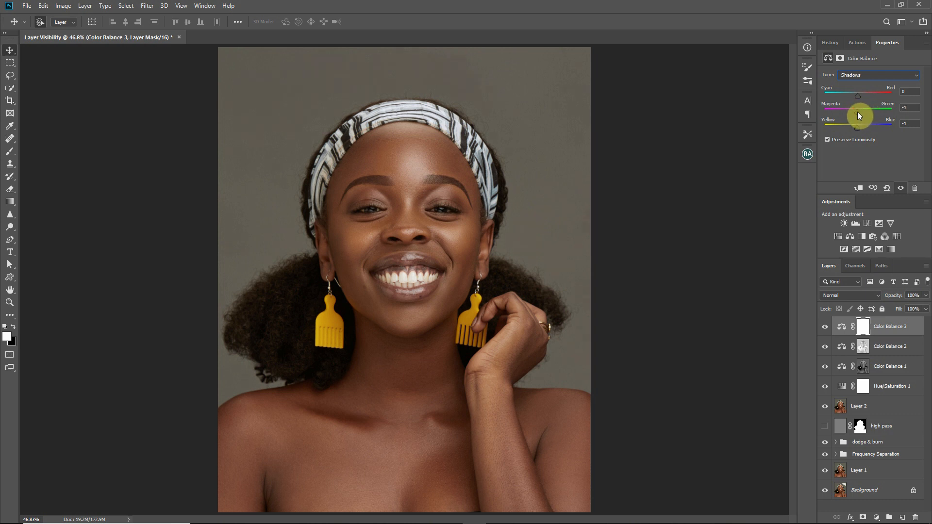
pyautogui.click(909, 107)
pyautogui.write('2')
pyautogui.press('Return')
pyautogui.click(858, 96)
pyautogui.click(825, 328)
pyautogui.click(824, 329)
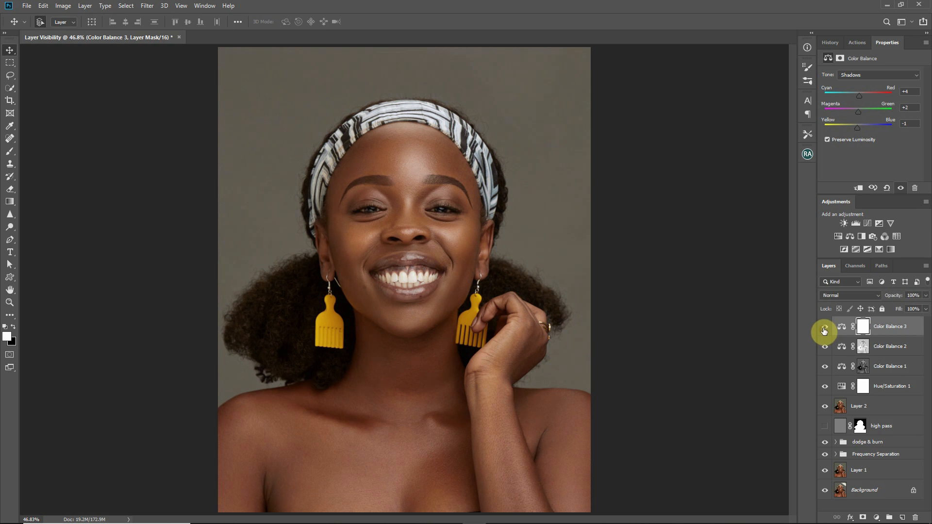
# Copy Color Balance 2's mask onto Color Balance 3 and compare the image with and without the adjustment
pyautogui.keyDown('alt'); pyautogui.click(863, 347); pyautogui.keyUp('alt')
pyautogui.click(864, 327)
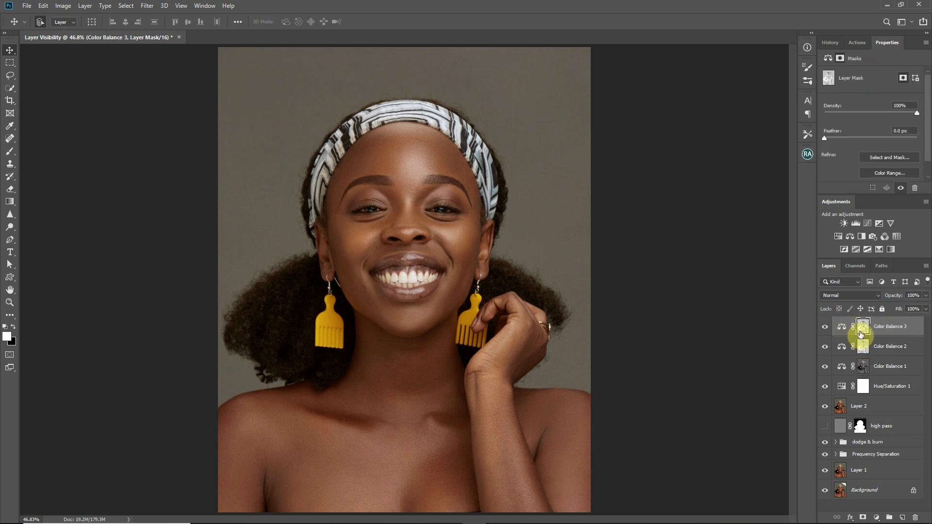
pyautogui.click(826, 328)
pyautogui.click(828, 330)
pyautogui.click(828, 332)
pyautogui.click(826, 330)
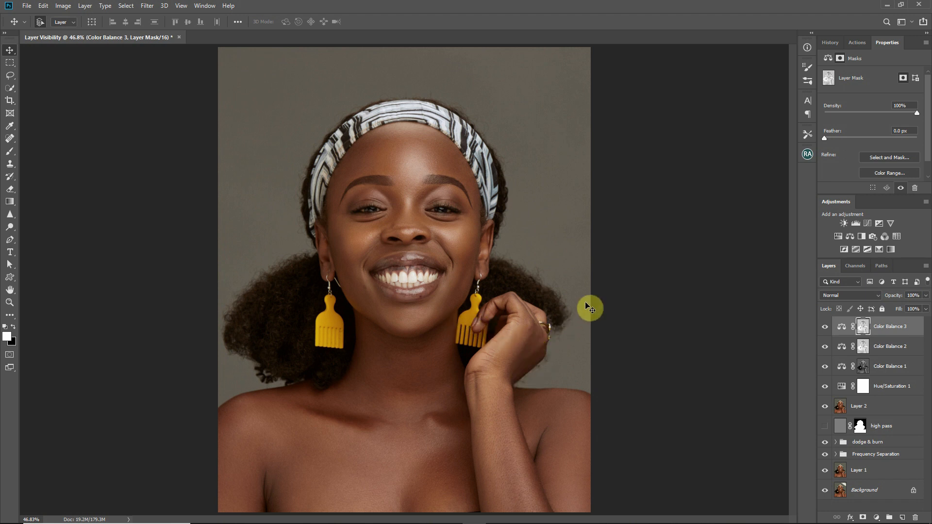
# Add a Selective Color adjustment above Color Balance 3 and choose Yellows as the color range
pyautogui.click(878, 249)
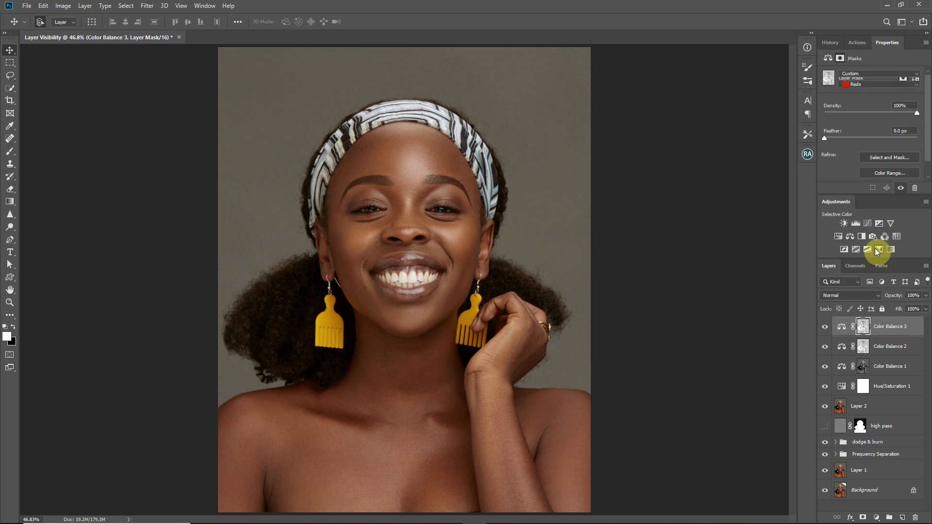
pyautogui.click(860, 86)
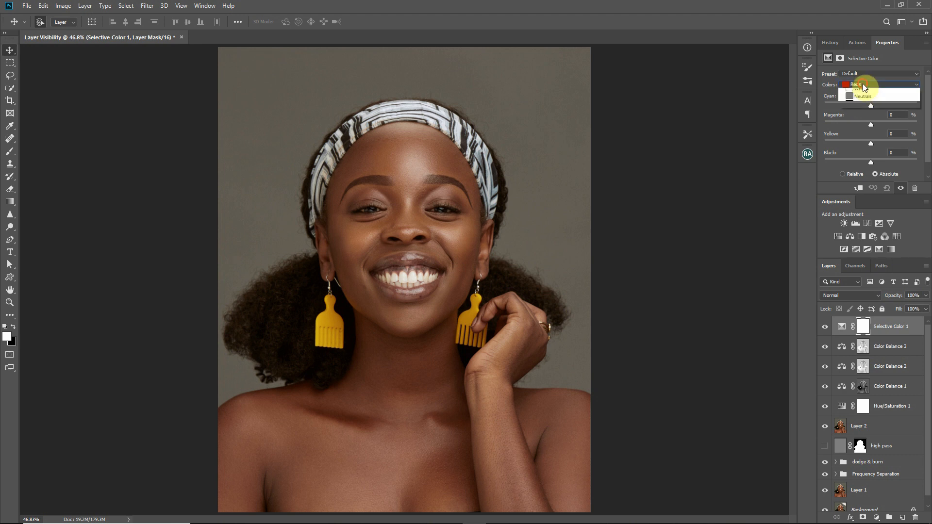
pyautogui.click(859, 100)
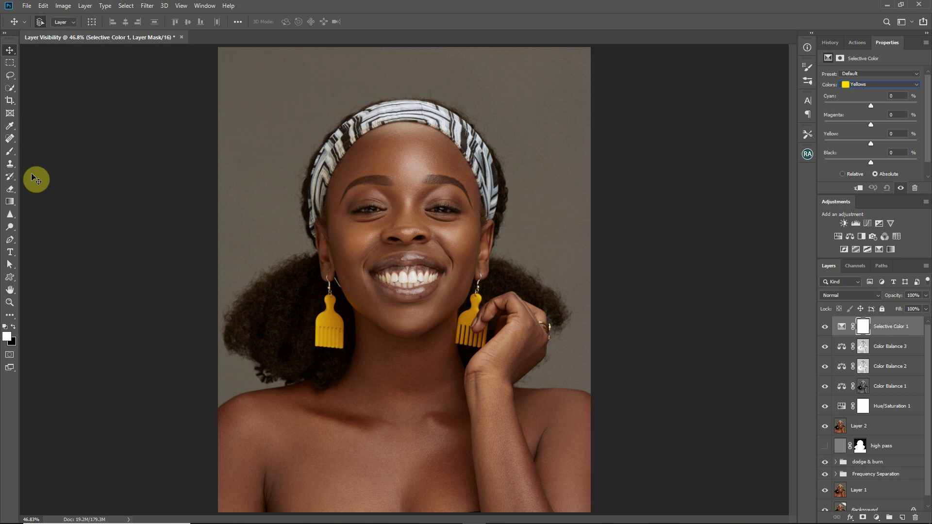
# Create a new layer and prepare a size 20 brush at 100% opacity and flow with the yellow sampled from the earring
pyautogui.click(902, 517)
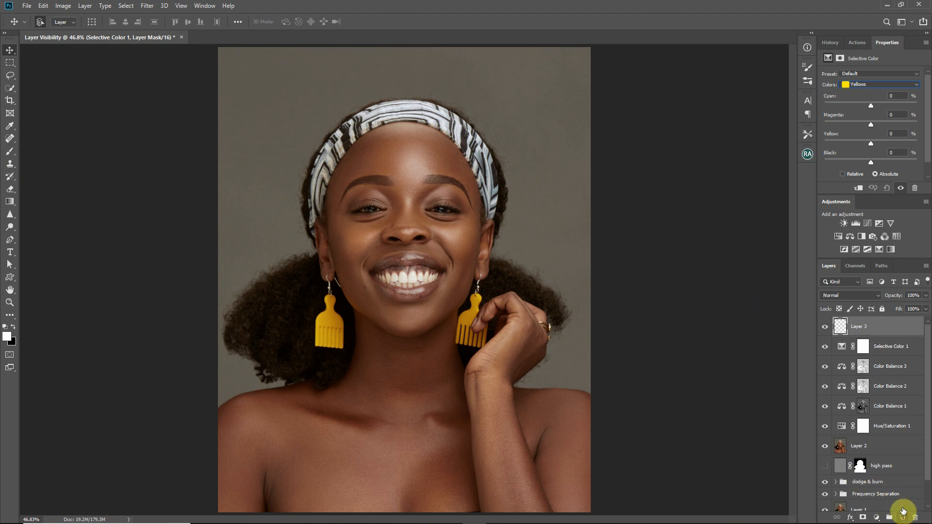
pyautogui.click(12, 155)
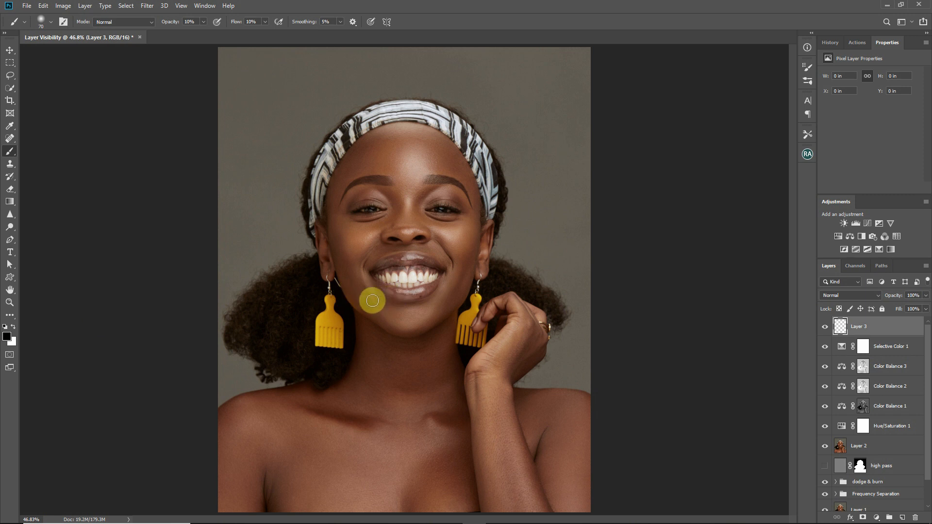
pyautogui.keyDown('alt'); pyautogui.click(332, 314); pyautogui.keyUp('alt')
pyautogui.moveTo(236, 21); pyautogui.dragTo(293, 20)
pyautogui.press('0')
pyautogui.press('[')
pyautogui.press('[')
pyautogui.press('[')
pyautogui.press('[')
pyautogui.press('[')
pyautogui.press('[')
pyautogui.press('[')
pyautogui.press('[')
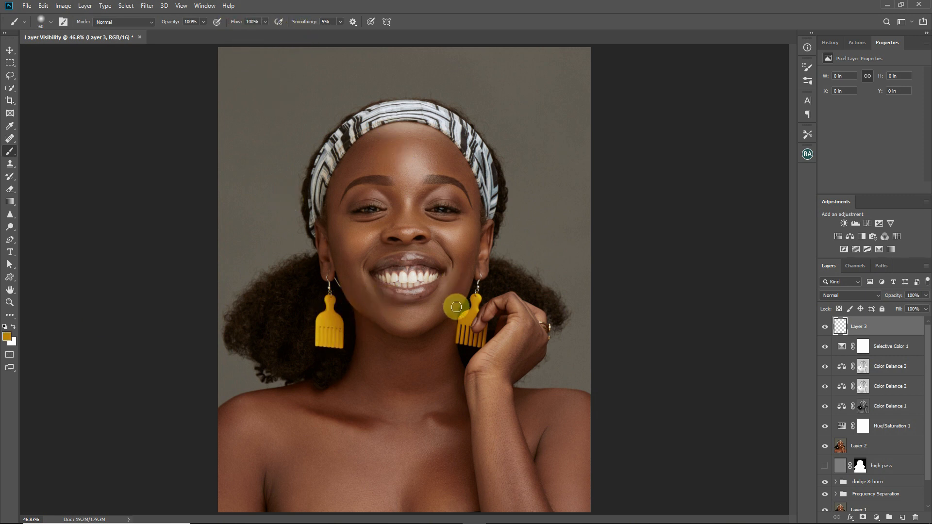
# Outline the highlight areas on the forehead, nose, cheeks, chin, forearm and chest in yellow, and delete the marking layer
pyautogui.moveTo(470, 223)
pyautogui.mouseDown()
pyautogui.moveTo(447, 249)
pyautogui.moveTo(426, 214)
pyautogui.moveTo(482, 229)
pyautogui.mouseUp()
pyautogui.moveTo(401, 208)
pyautogui.mouseDown()
pyautogui.moveTo(413, 192)
pyautogui.moveTo(380, 156)
pyautogui.moveTo(400, 183)
pyautogui.moveTo(424, 191)
pyautogui.moveTo(450, 164)
pyautogui.moveTo(381, 170)
pyautogui.mouseUp()
pyautogui.moveTo(378, 223)
pyautogui.mouseDown()
pyautogui.moveTo(360, 250)
pyautogui.moveTo(371, 221)
pyautogui.moveTo(393, 214)
pyautogui.mouseUp()
pyautogui.moveTo(431, 316)
pyautogui.mouseDown()
pyautogui.moveTo(400, 335)
pyautogui.moveTo(389, 312)
pyautogui.moveTo(458, 284)
pyautogui.mouseUp()
pyautogui.moveTo(511, 342)
pyautogui.mouseDown()
pyautogui.moveTo(495, 428)
pyautogui.moveTo(509, 489)
pyautogui.moveTo(479, 433)
pyautogui.mouseUp()
pyautogui.moveTo(472, 401); pyautogui.dragTo(487, 343)
pyautogui.moveTo(421, 426)
pyautogui.mouseDown()
pyautogui.moveTo(407, 397)
pyautogui.moveTo(389, 404)
pyautogui.moveTo(400, 465)
pyautogui.moveTo(434, 422)
pyautogui.mouseUp()
pyautogui.moveTo(456, 494); pyautogui.dragTo(417, 509)
pyautogui.moveTo(318, 425)
pyautogui.mouseDown()
pyautogui.moveTo(295, 412)
pyautogui.moveTo(329, 444)
pyautogui.moveTo(299, 416)
pyautogui.moveTo(273, 415)
pyautogui.moveTo(275, 404)
pyautogui.moveTo(295, 476)
pyautogui.moveTo(275, 411)
pyautogui.mouseUp()
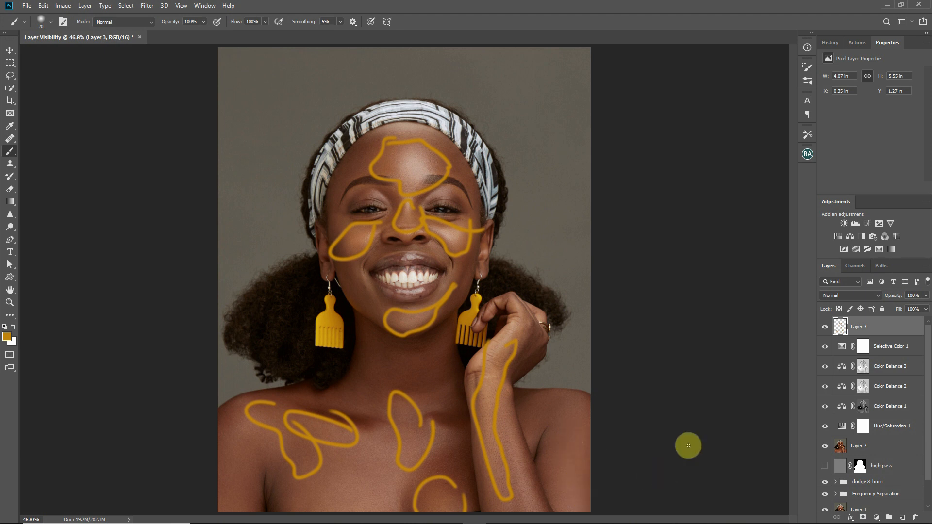
pyautogui.press('Delete')
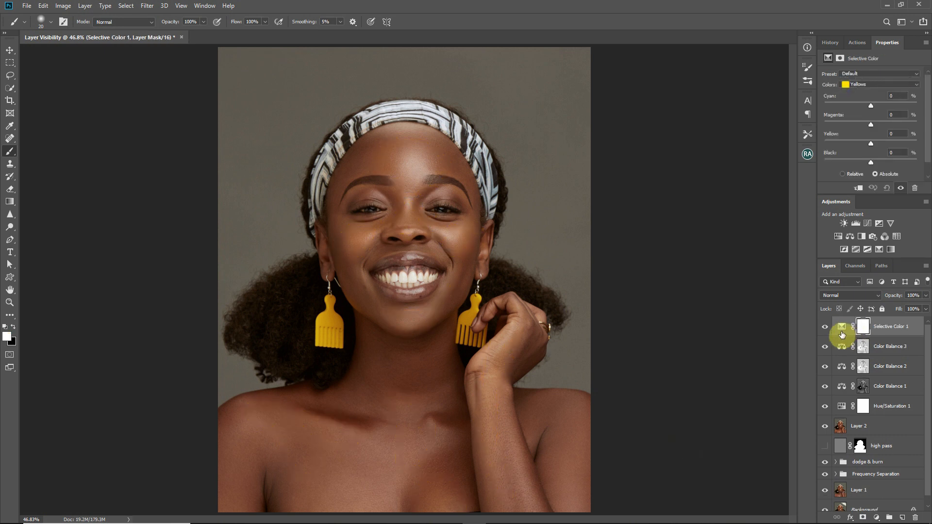
# Set the Yellow amount of Selective Color 1's Yellows to -15% and compare the image with and without it
pyautogui.click(842, 334)
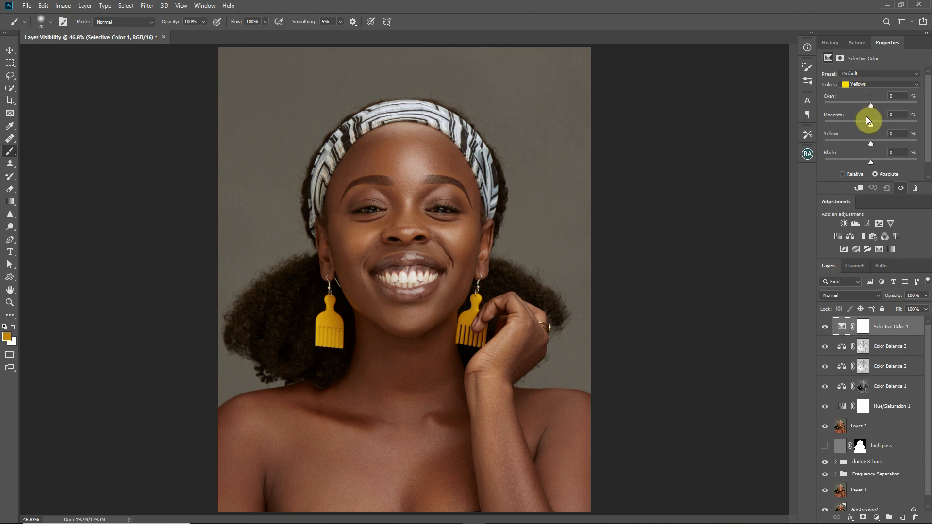
pyautogui.moveTo(871, 142); pyautogui.dragTo(869, 143)
pyautogui.moveTo(863, 144); pyautogui.dragTo(864, 144)
pyautogui.click(906, 132)
pyautogui.press('BackSpace')
pyautogui.write('5')
pyautogui.press('Return')
pyautogui.click(825, 326)
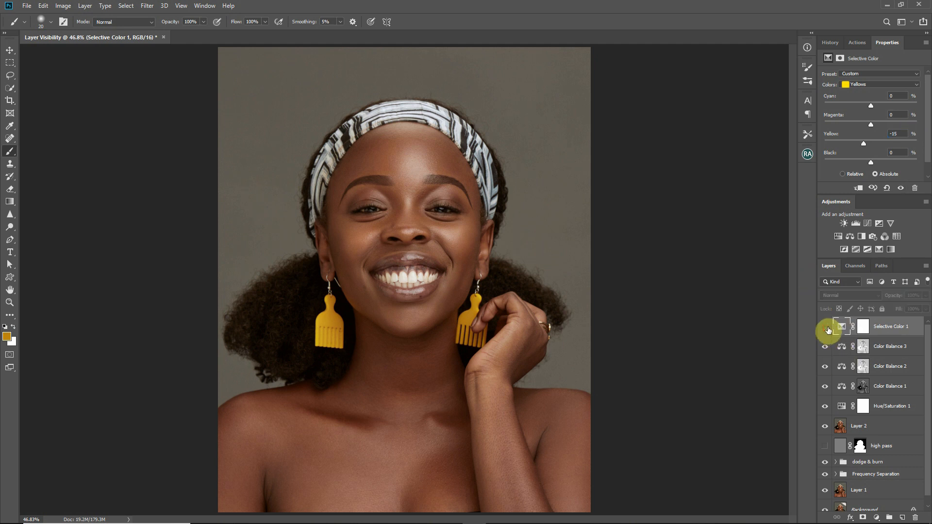
pyautogui.click(827, 329)
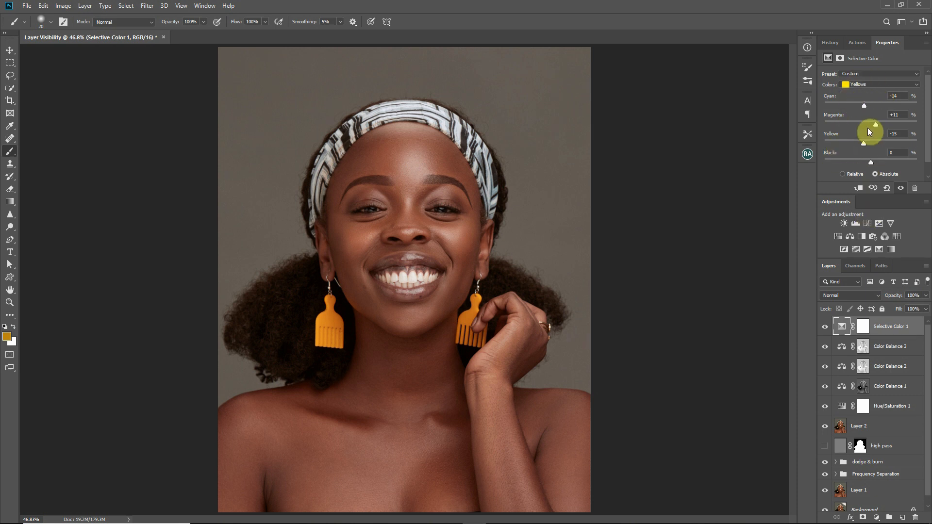
# Set the Yellows' Cyan to -15% and Magenta to +11%, and compare the image with and without Selective Color 1
pyautogui.click(904, 94)
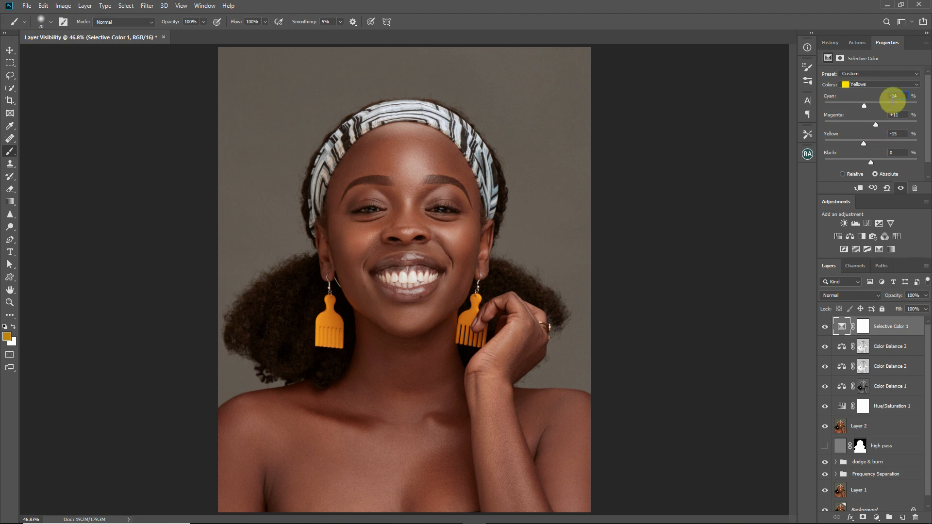
pyautogui.press('BackSpace')
pyautogui.write('6')
pyautogui.click(825, 330)
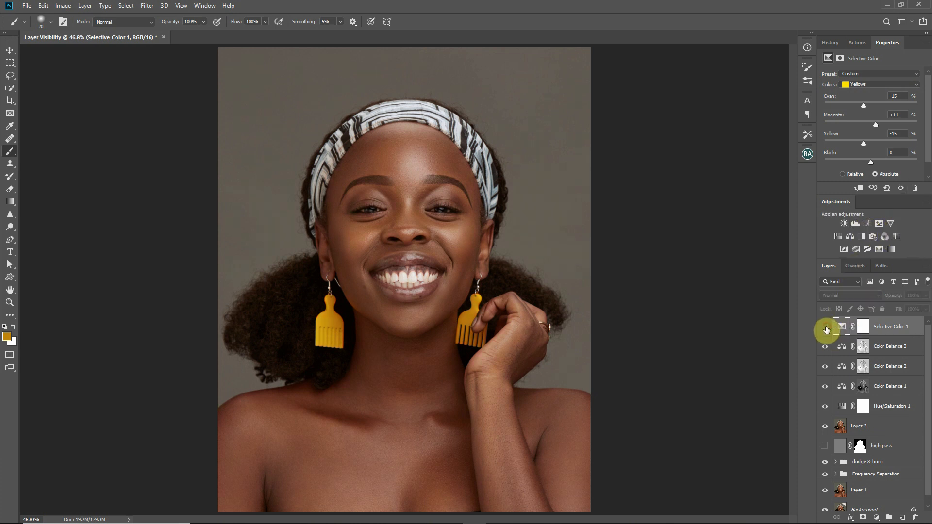
pyautogui.click(824, 330)
pyautogui.click(825, 330)
pyautogui.click(824, 331)
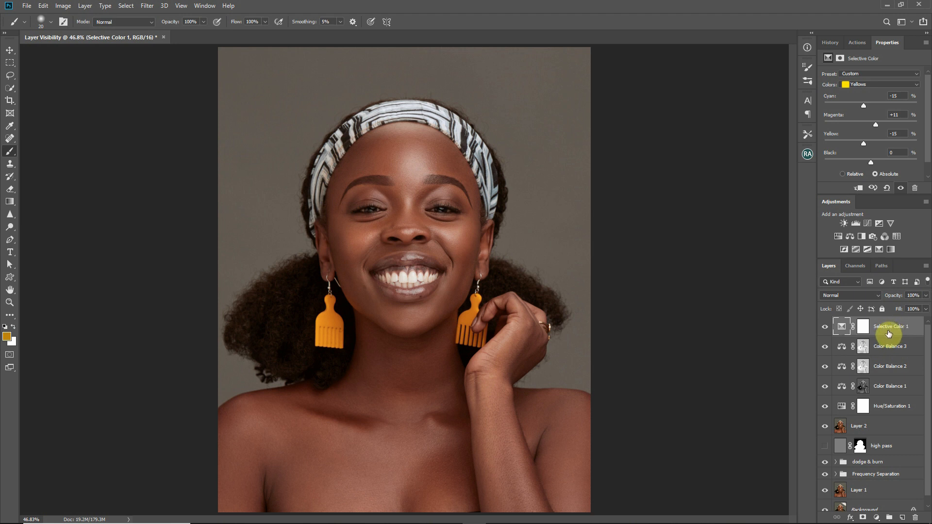
# Add a second Selective Color adjustment with the Reds' Cyan at +4% and compare the image with and without it
pyautogui.click(879, 249)
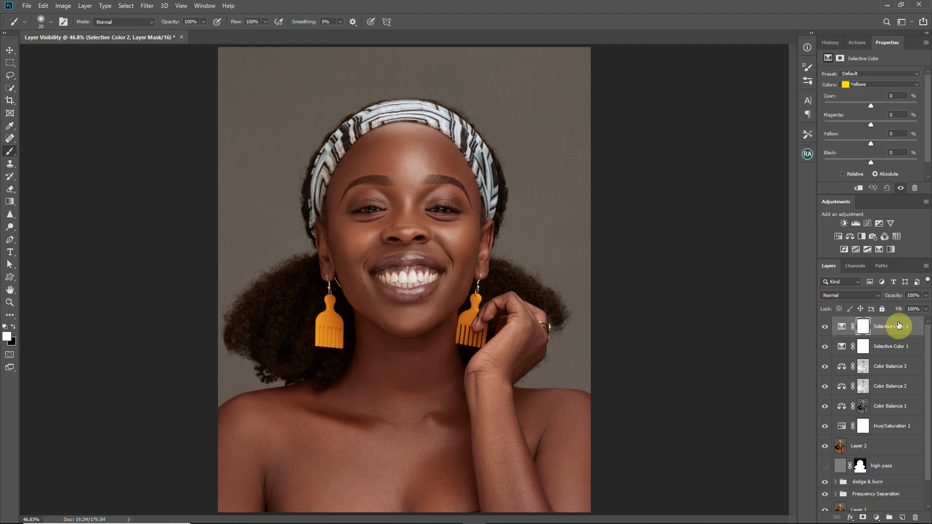
pyautogui.click(864, 84)
pyautogui.click(874, 92)
pyautogui.click(870, 103)
pyautogui.moveTo(872, 104); pyautogui.dragTo(875, 105)
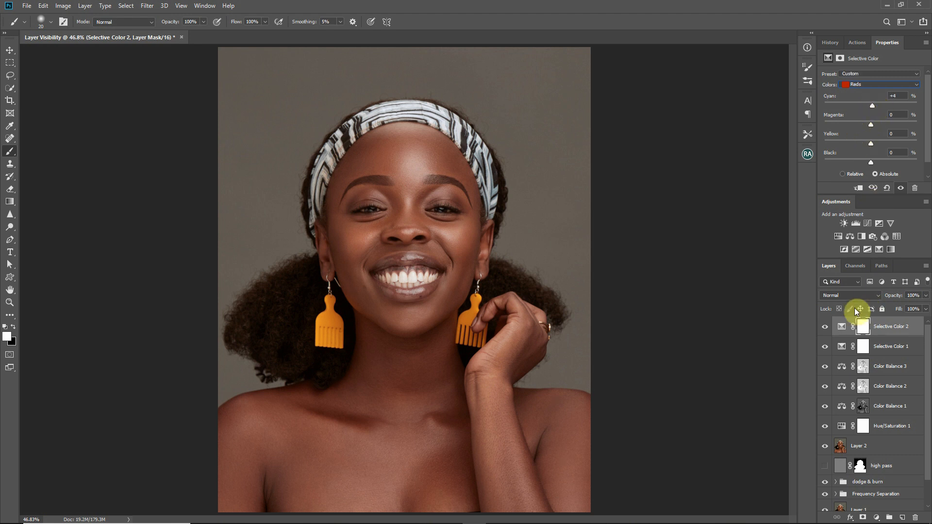
pyautogui.click(826, 326)
pyautogui.click(825, 327)
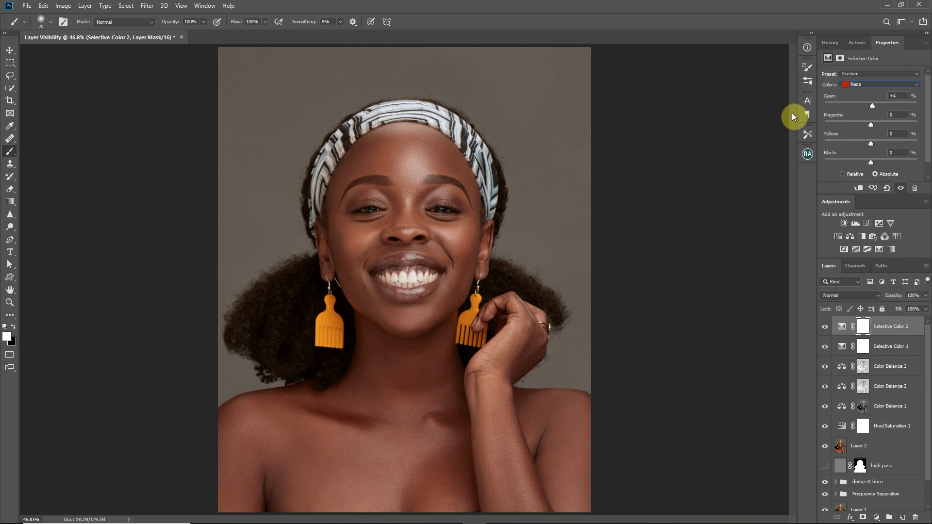
# Set the Reds' Magenta to +2% and Yellow to +7%, and check the effect by toggling Selective Color 2's visibility
pyautogui.click(871, 125)
pyautogui.moveTo(871, 123); pyautogui.dragTo(872, 124)
pyautogui.click(826, 329)
pyautogui.click(825, 330)
pyautogui.click(825, 330)
pyautogui.click(824, 330)
pyautogui.click(824, 330)
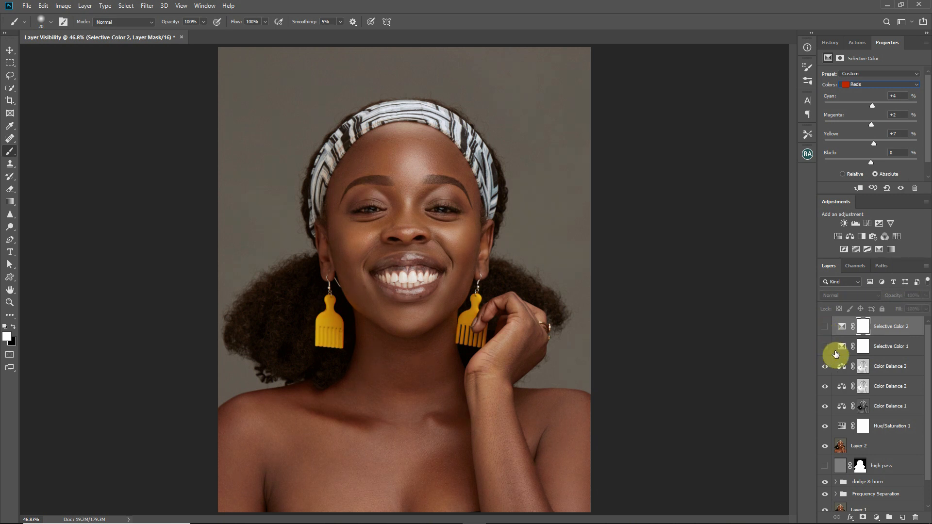
# Compare the portrait with and without both Selective Color adjustments, leaving both layers visible
pyautogui.click(826, 346)
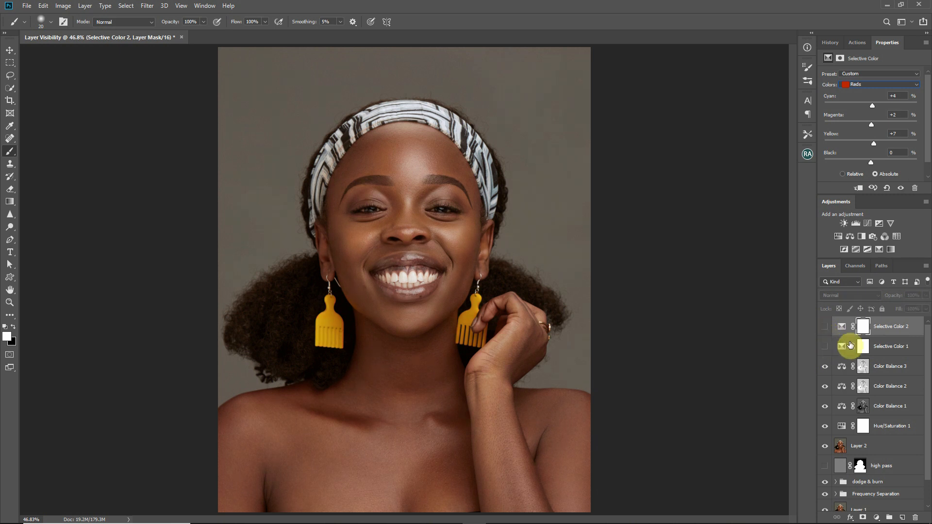
pyautogui.click(825, 348)
pyautogui.click(825, 327)
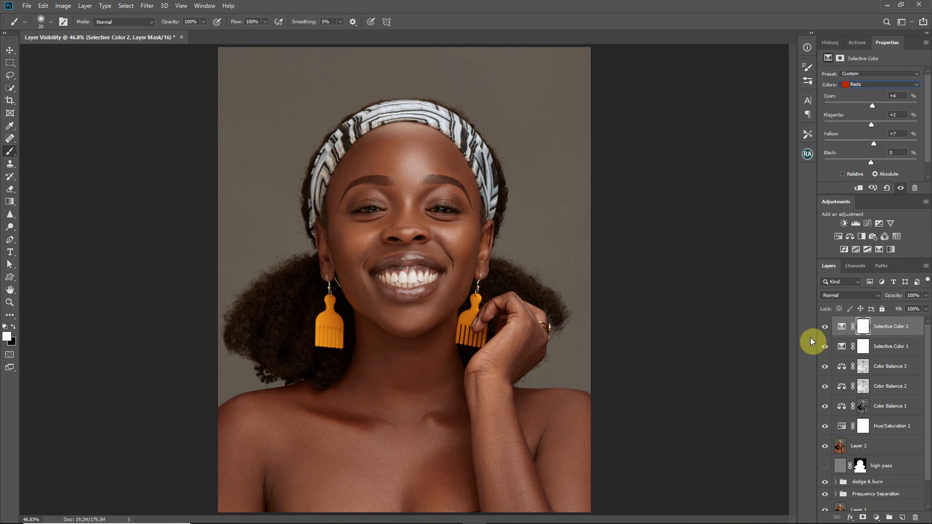
# Add a Black & White adjustment above Selective Color 2 and apply its Blue Filter preset
pyautogui.click(899, 331)
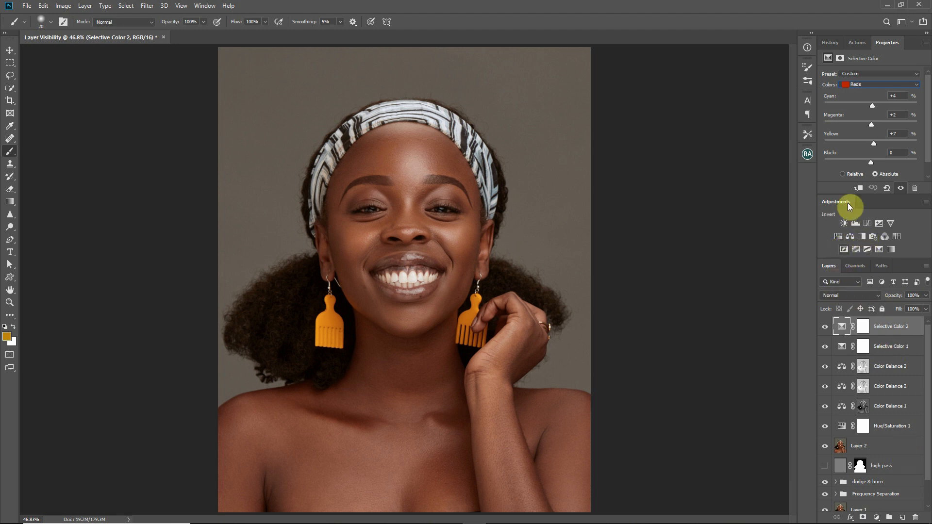
pyautogui.click(204, 6)
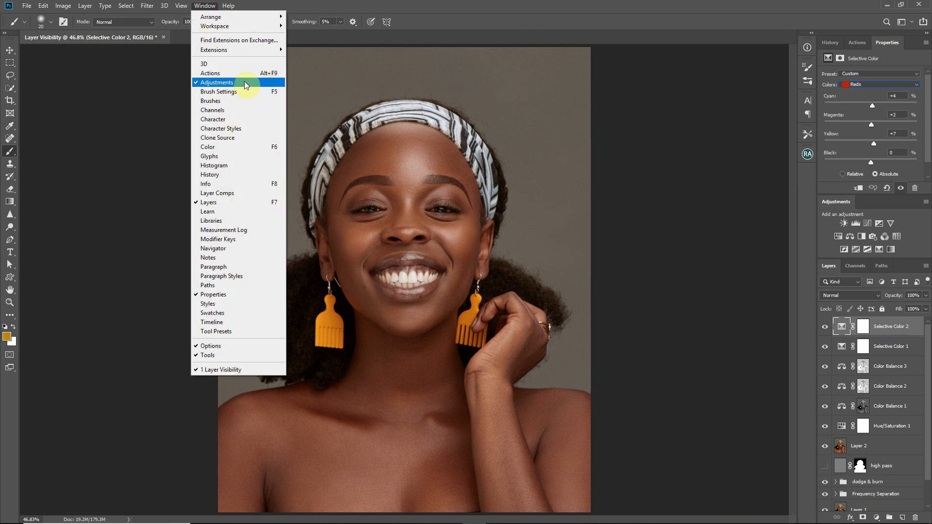
pyautogui.click(916, 235)
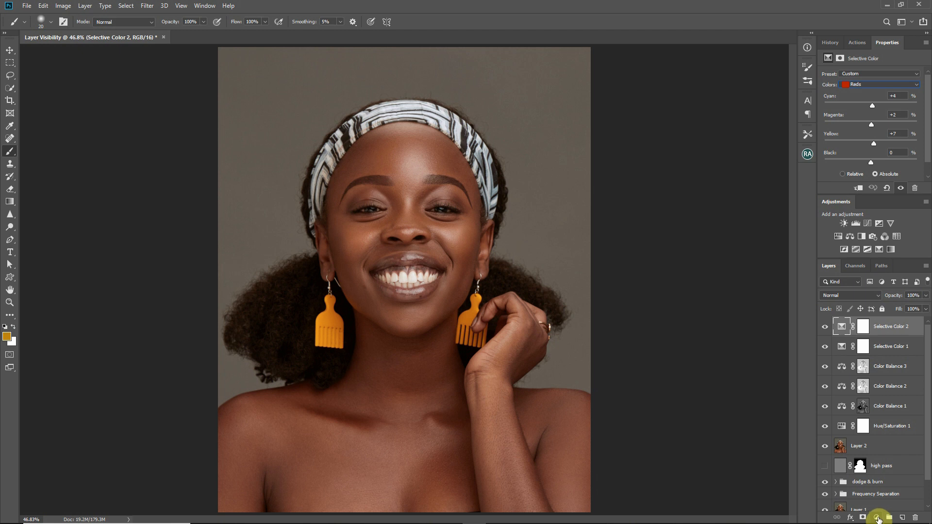
pyautogui.click(878, 515)
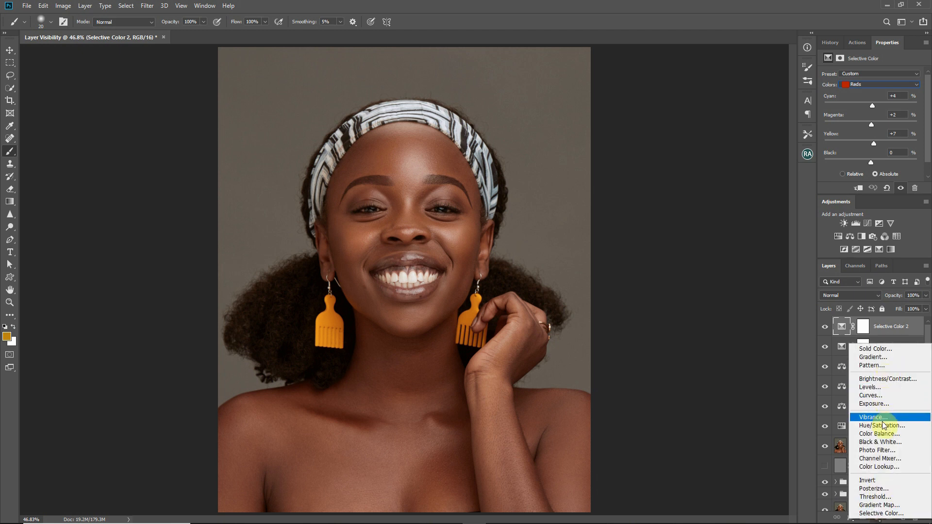
pyautogui.click(883, 442)
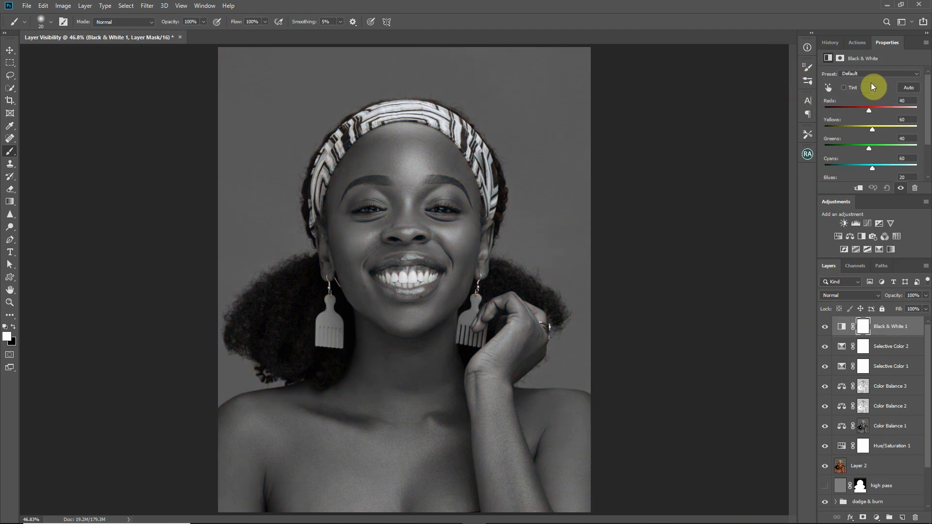
pyautogui.click(860, 74)
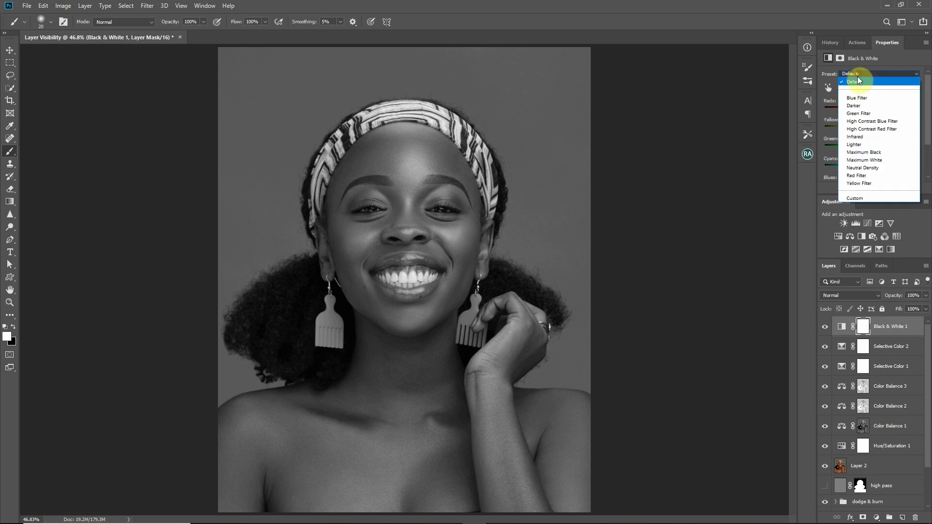
pyautogui.click(857, 98)
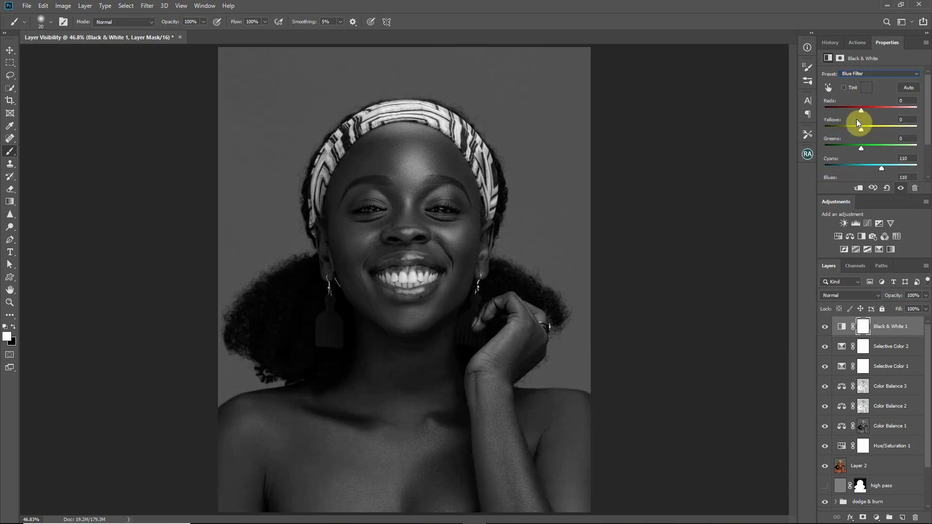
# Set the Black & White adjustment's blend mode to Multiply and lower its opacity to 42%
pyautogui.click(842, 297)
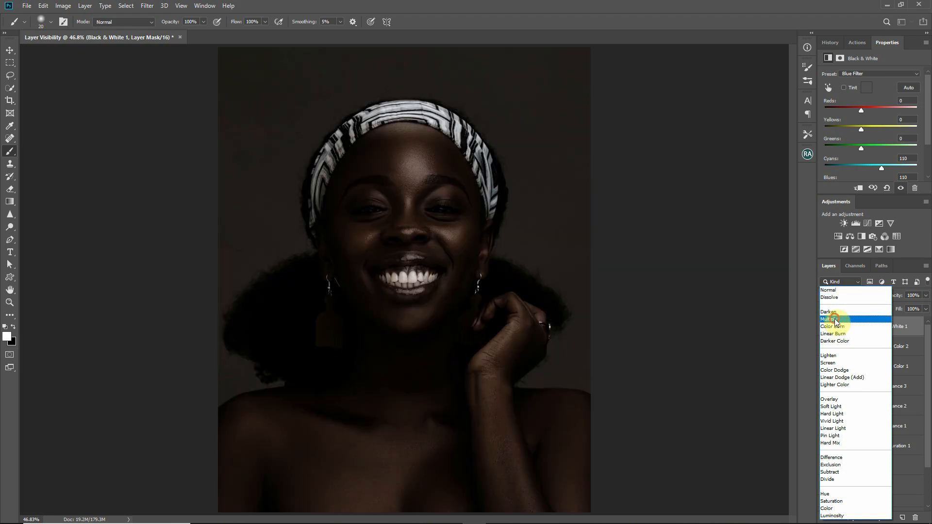
pyautogui.click(839, 319)
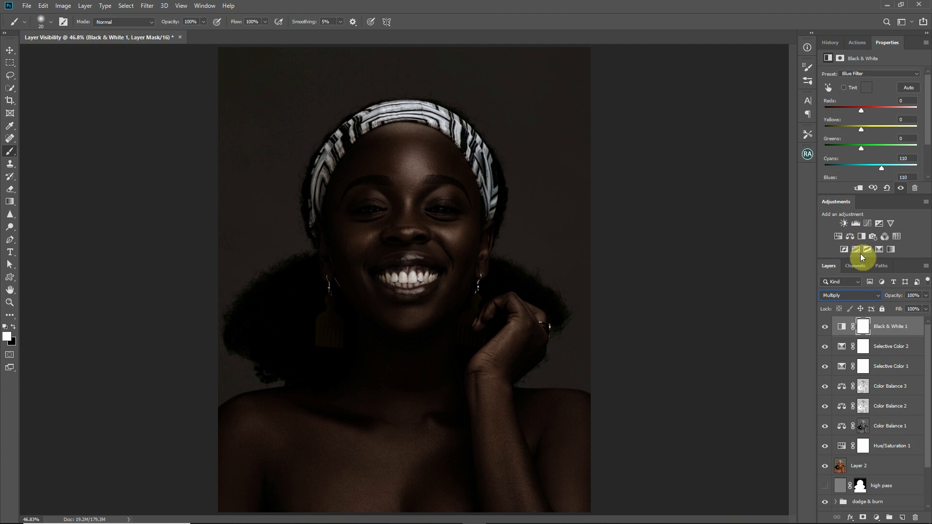
pyautogui.moveTo(894, 298); pyautogui.dragTo(868, 301)
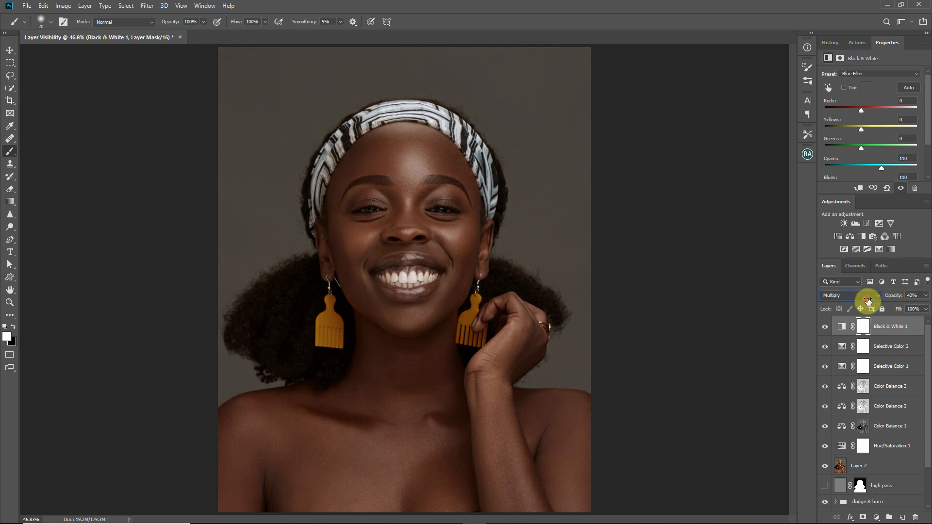
# Lower the Black & White adjustment's opacity to 40% and compare the portrait with and without it, leaving it visible
pyautogui.click(911, 295)
pyautogui.write('40')
pyautogui.click(825, 331)
pyautogui.click(825, 330)
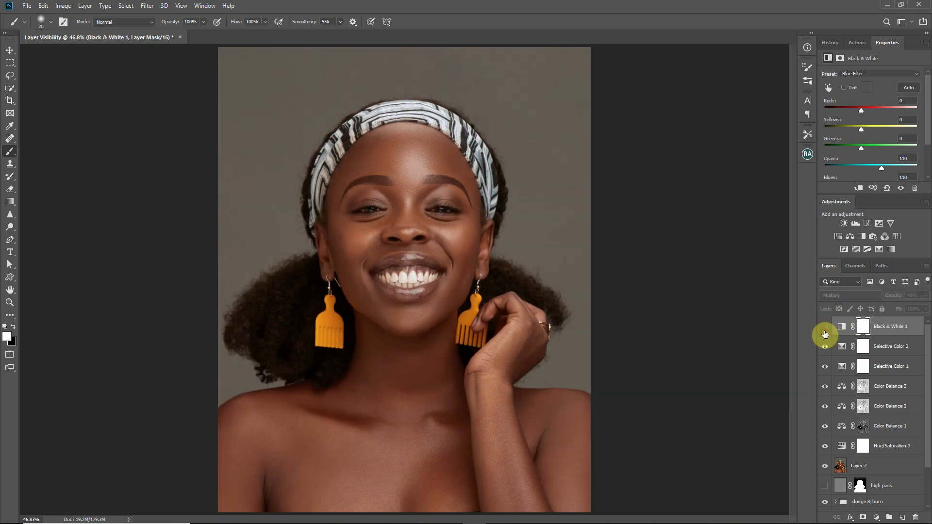
pyautogui.click(824, 330)
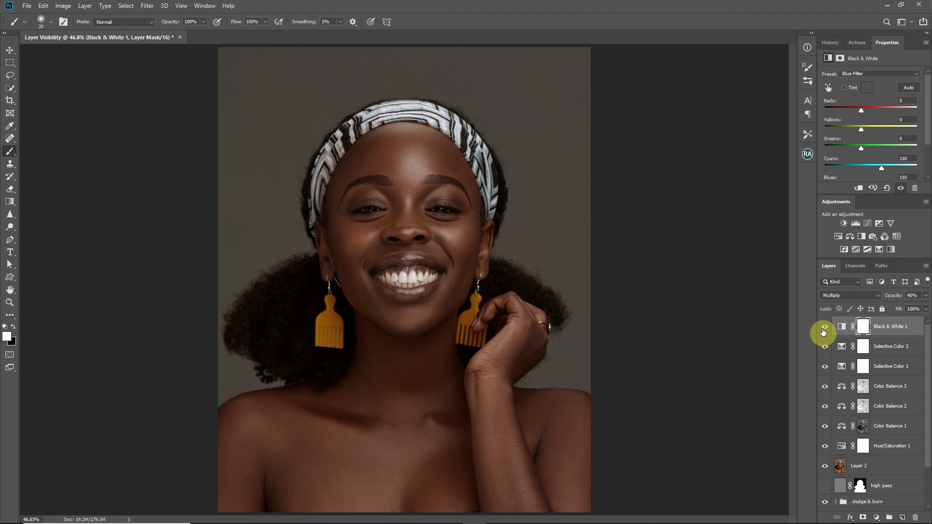
# Add a Selective Color adjustment above Black & White 1 and set the Reds' Cyan to +6%
pyautogui.click(878, 249)
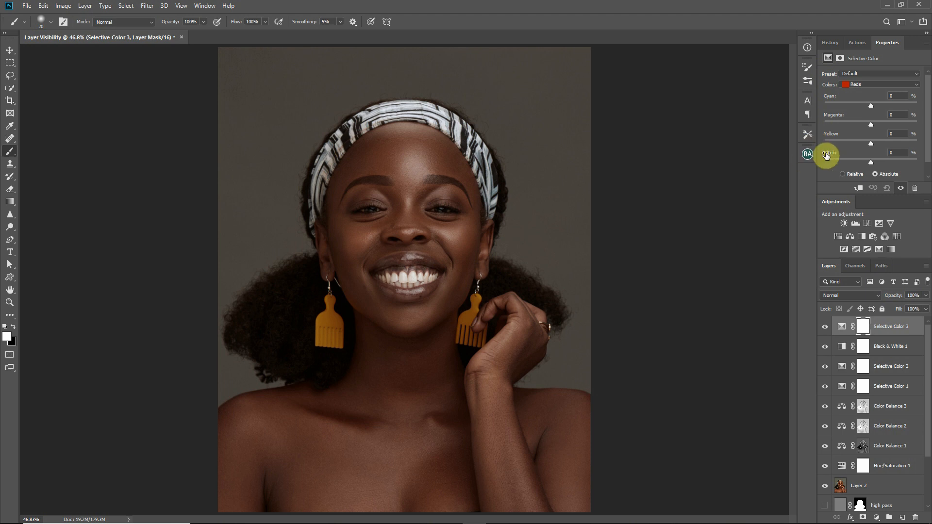
pyautogui.click(870, 104)
pyautogui.moveTo(871, 107); pyautogui.dragTo(872, 109)
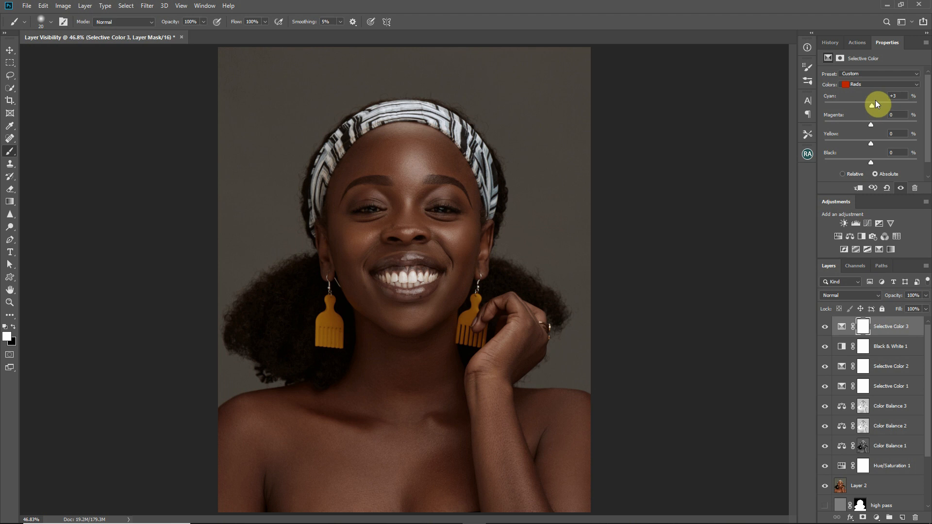
pyautogui.moveTo(873, 106); pyautogui.dragTo(878, 95)
pyautogui.write('6')
pyautogui.press('Return')
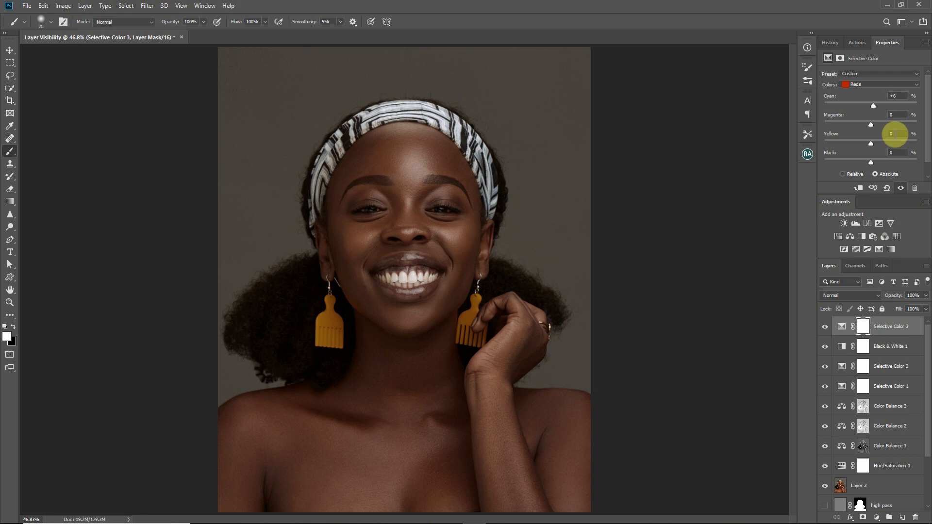
# Set the Reds' Yellow to 5% and compare the result by toggling Selective Color 3's visibility, leaving it visible
pyautogui.click(894, 115)
pyautogui.click(893, 136)
pyautogui.write('5')
pyautogui.click(824, 328)
pyautogui.click(824, 328)
pyautogui.click(824, 328)
pyautogui.click(825, 327)
# Add another Selective Color adjustment, set the Blacks' Cyan to +1% and Yellow to -1%, and check its effect by toggling its visibility
pyautogui.click(879, 249)
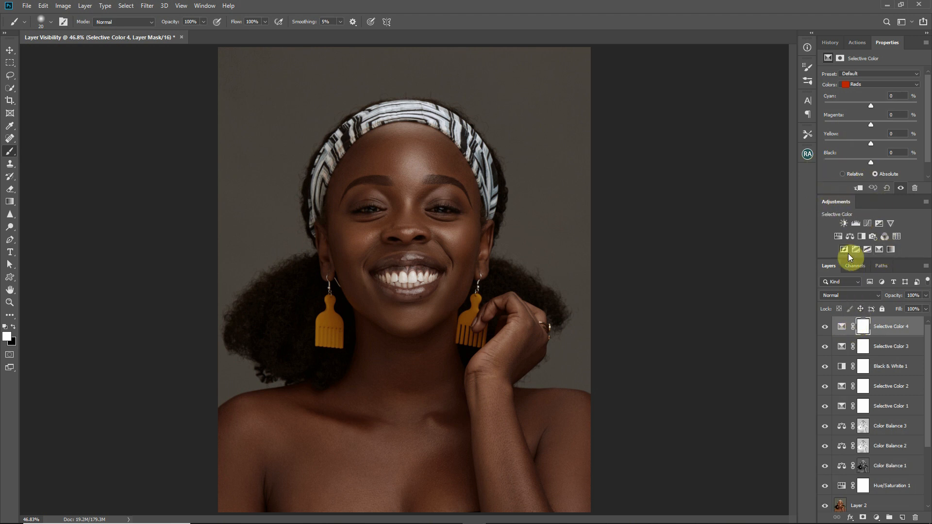
pyautogui.click(868, 85)
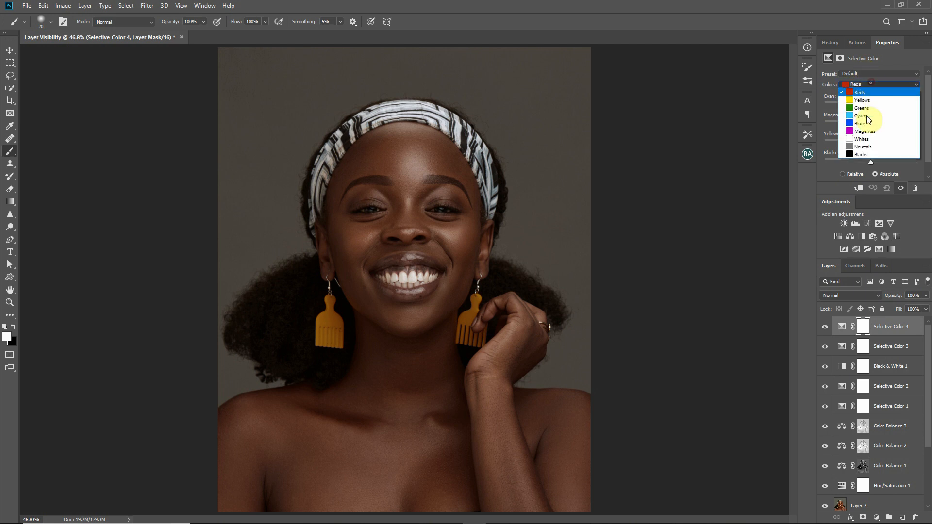
pyautogui.click(874, 164)
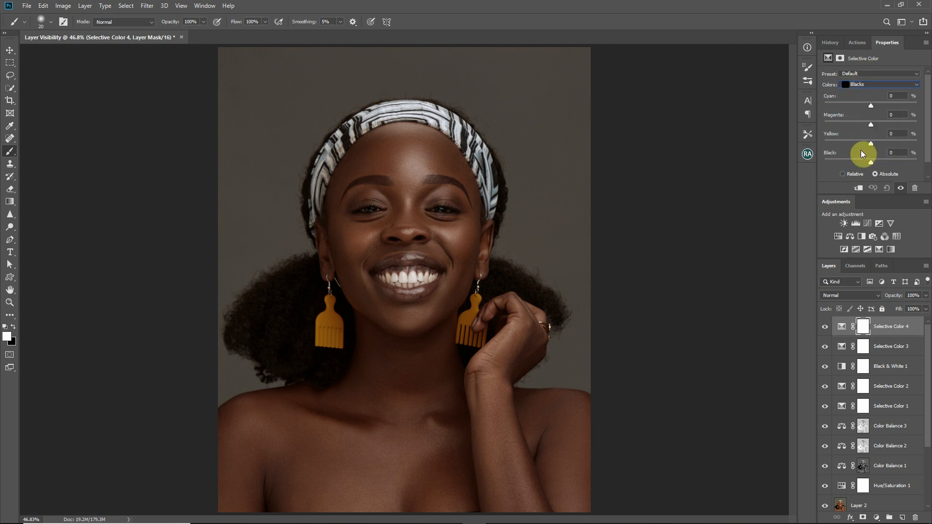
pyautogui.click(871, 107)
pyautogui.moveTo(872, 107); pyautogui.dragTo(889, 96)
pyautogui.write('1')
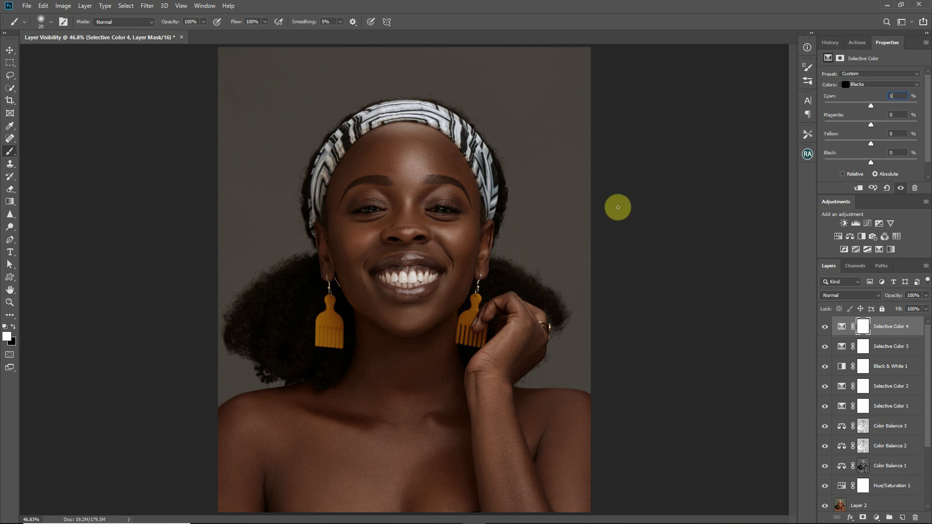
pyautogui.click(895, 134)
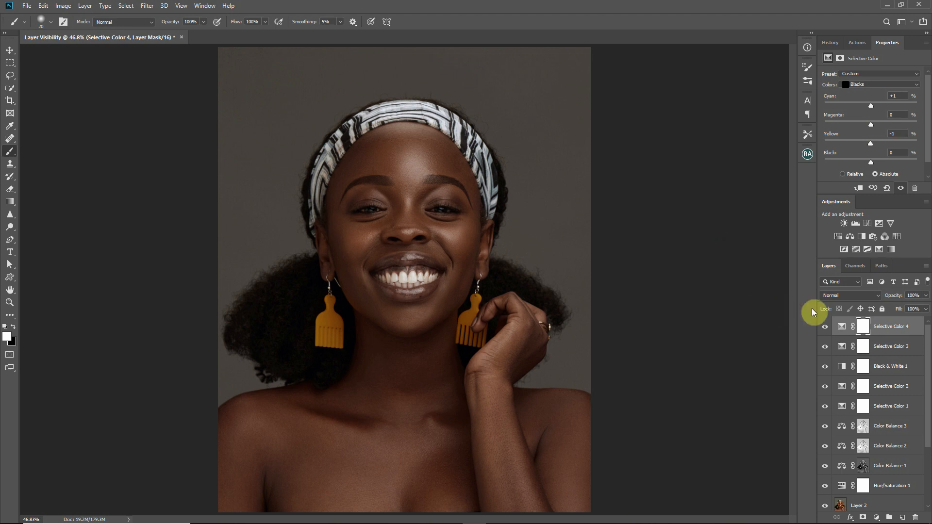
pyautogui.click(825, 329)
pyautogui.click(825, 329)
# Invert the Selective Color 4 mask to black and enlarge the brush to 90 px for painting the hair
pyautogui.hotkey('ctrl', 'i')
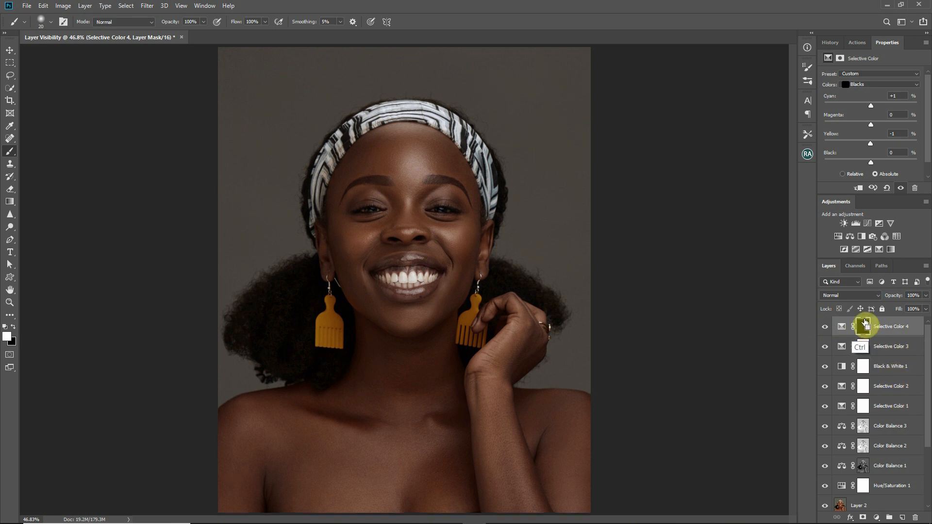
pyautogui.hotkey('ctrl', '+')
pyautogui.hotkey('ctrl', '+')
pyautogui.hotkey('ctrl', '+')
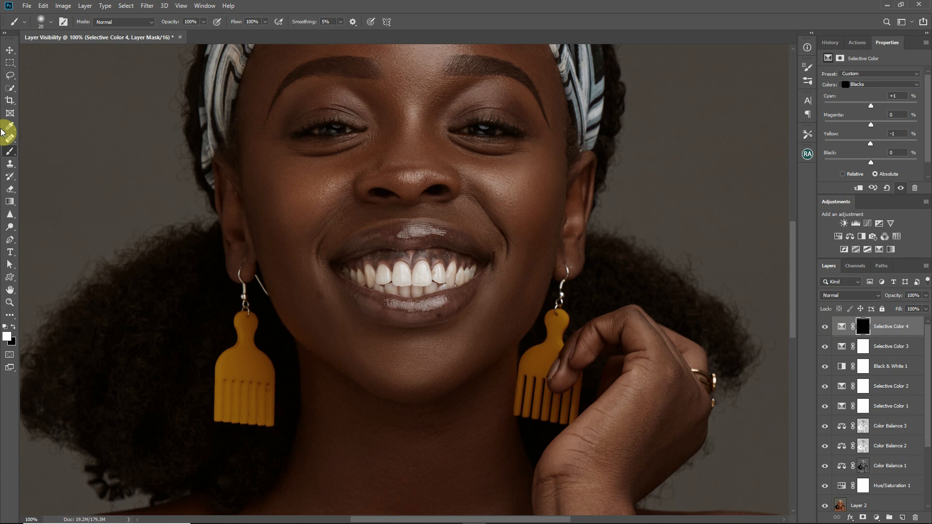
pyautogui.press(']')
pyautogui.press(']')
pyautogui.press(']')
pyautogui.press(']')
pyautogui.press(']')
pyautogui.press(']')
pyautogui.press(']')
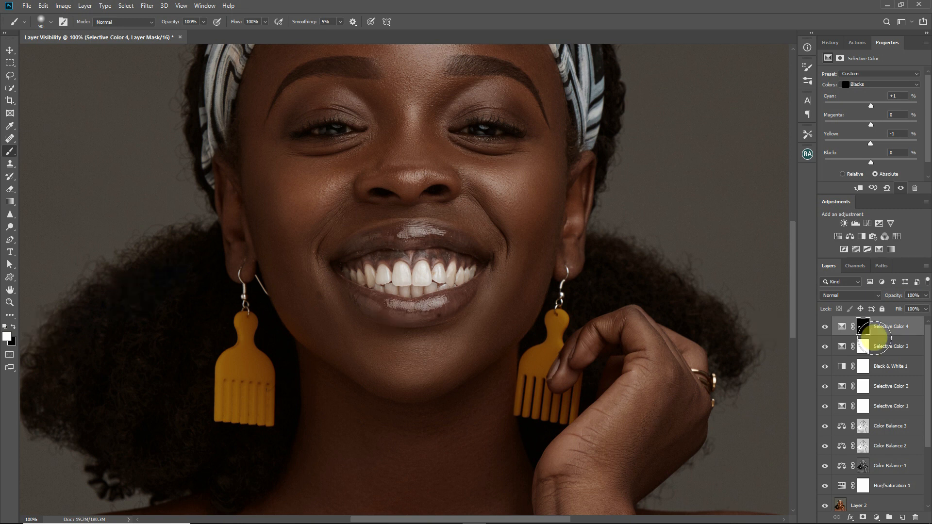
# Paint white on the Selective Color 4 mask over the left hair puff, using a smaller brush around the earring and neck
pyautogui.moveTo(110, 317)
pyautogui.mouseDown()
pyautogui.moveTo(60, 355)
pyautogui.moveTo(46, 406)
pyautogui.moveTo(118, 458)
pyautogui.moveTo(104, 482)
pyautogui.moveTo(186, 484)
pyautogui.moveTo(254, 468)
pyautogui.moveTo(248, 460)
pyautogui.moveTo(174, 464)
pyautogui.moveTo(211, 291)
pyautogui.moveTo(194, 252)
pyautogui.moveTo(75, 332)
pyautogui.moveTo(101, 439)
pyautogui.moveTo(127, 450)
pyautogui.moveTo(191, 288)
pyautogui.moveTo(208, 285)
pyautogui.moveTo(197, 275)
pyautogui.moveTo(45, 374)
pyautogui.moveTo(71, 418)
pyautogui.moveTo(142, 424)
pyautogui.moveTo(239, 327)
pyautogui.moveTo(207, 262)
pyautogui.moveTo(141, 267)
pyautogui.moveTo(86, 328)
pyautogui.mouseUp()
pyautogui.press('[')
pyautogui.press('[')
pyautogui.press('[')
pyautogui.press('[')
pyautogui.moveTo(260, 322)
pyautogui.mouseDown()
pyautogui.moveTo(255, 292)
pyautogui.moveTo(291, 399)
pyautogui.moveTo(290, 432)
pyautogui.moveTo(258, 464)
pyautogui.moveTo(276, 453)
pyautogui.moveTo(293, 464)
pyautogui.moveTo(288, 438)
pyautogui.moveTo(255, 479)
pyautogui.moveTo(212, 493)
pyautogui.moveTo(263, 457)
pyautogui.moveTo(209, 479)
pyautogui.moveTo(226, 453)
pyautogui.moveTo(186, 482)
pyautogui.moveTo(149, 484)
pyautogui.moveTo(118, 474)
pyautogui.moveTo(131, 478)
pyautogui.moveTo(106, 496)
pyautogui.moveTo(98, 446)
pyautogui.moveTo(110, 467)
pyautogui.moveTo(186, 402)
pyautogui.moveTo(206, 370)
pyautogui.moveTo(197, 354)
pyautogui.moveTo(219, 334)
pyautogui.mouseUp()
pyautogui.press('[')
pyautogui.press(']')
pyautogui.press(']')
pyautogui.press(']')
pyautogui.press(']')
pyautogui.press(']')
pyautogui.moveTo(188, 260)
pyautogui.mouseDown()
pyautogui.moveTo(167, 378)
pyautogui.moveTo(188, 314)
pyautogui.moveTo(165, 360)
pyautogui.mouseUp()
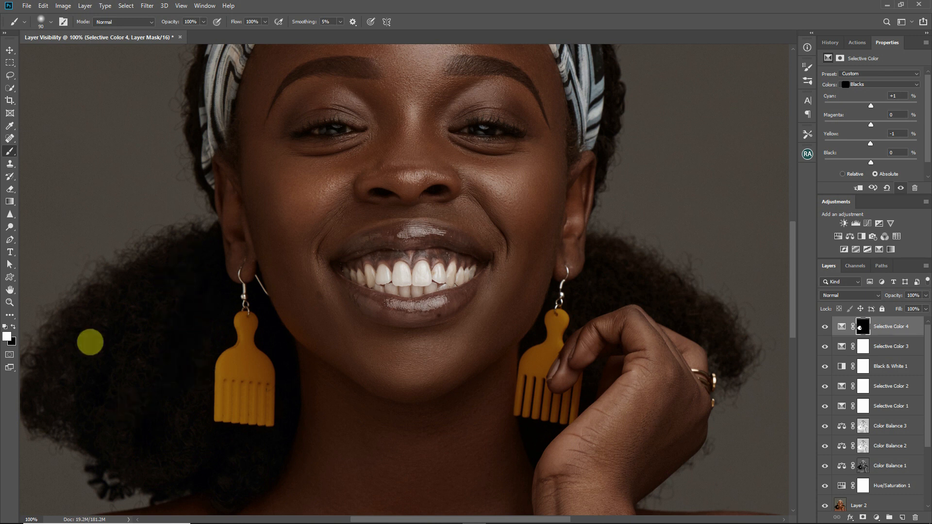
# Paint white on the mask over the right hair puff with a 70 px brush, narrowing to 20 px around the right earring
pyautogui.press('[')
pyautogui.press('[')
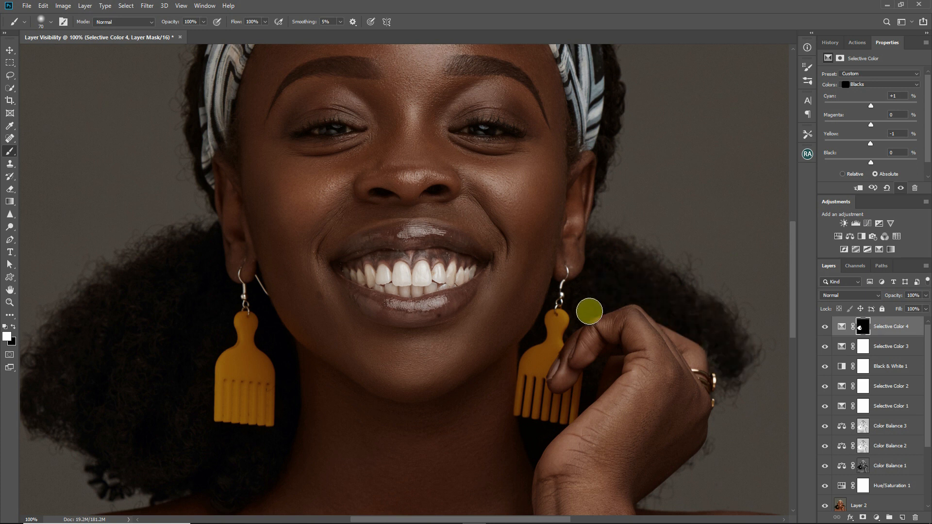
pyautogui.moveTo(749, 332); pyautogui.dragTo(717, 352)
pyautogui.press('[')
pyautogui.press('[')
pyautogui.moveTo(567, 301); pyautogui.dragTo(567, 302)
pyautogui.press('[')
pyautogui.press('[')
pyautogui.press('[')
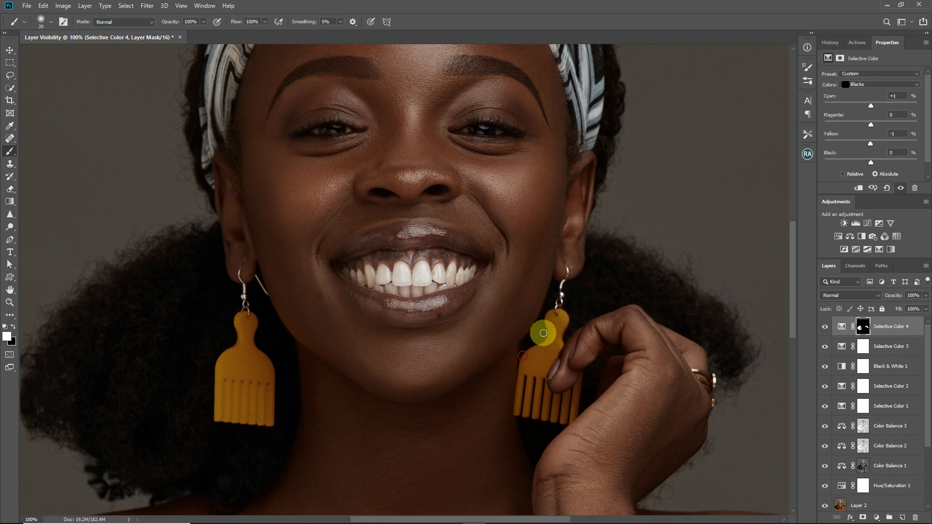
# Paint white on the mask over the headband and surrounding hair with a brush of up to 70 px, using 45 px near the temple
pyautogui.moveTo(523, 294); pyautogui.dragTo(478, 487)
pyautogui.press(']')
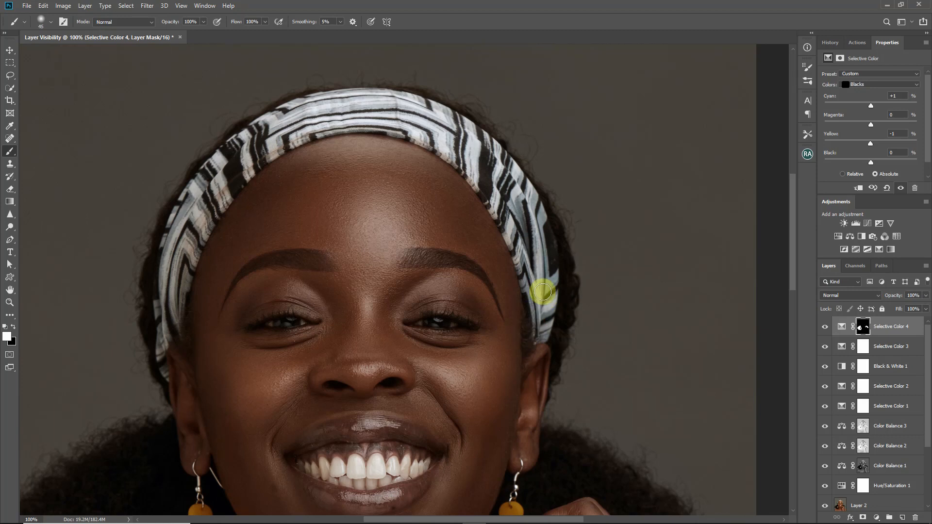
pyautogui.press(']')
pyautogui.press(']')
pyautogui.press(']')
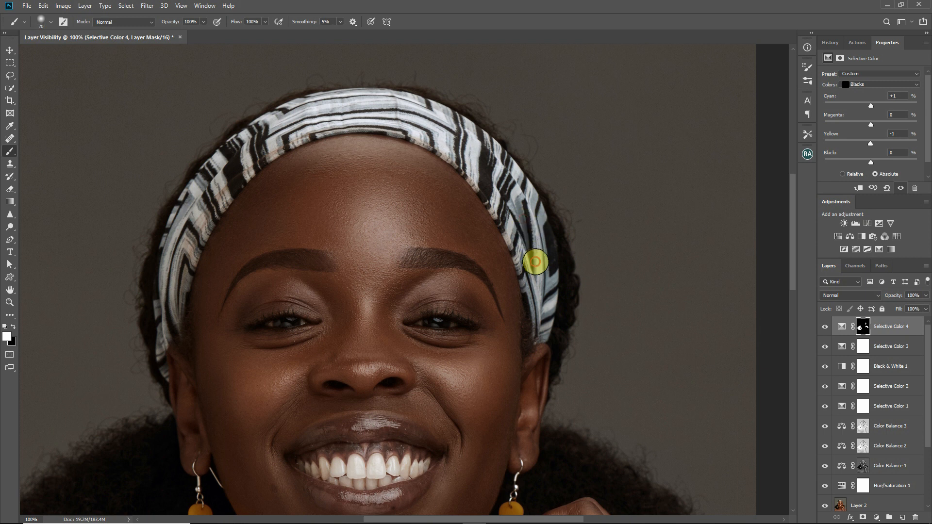
pyautogui.press(']')
pyautogui.press(']')
pyautogui.press(']')
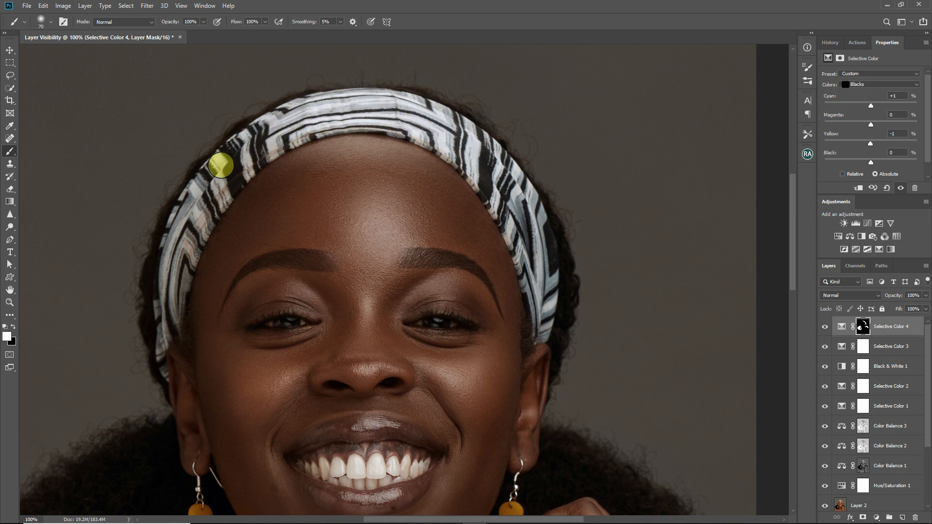
pyautogui.moveTo(165, 278)
pyautogui.mouseDown()
pyautogui.moveTo(152, 335)
pyautogui.moveTo(159, 383)
pyautogui.moveTo(176, 350)
pyautogui.moveTo(163, 386)
pyautogui.mouseUp()
pyautogui.press('[')
pyautogui.press('[')
pyautogui.press('[')
pyautogui.press('[')
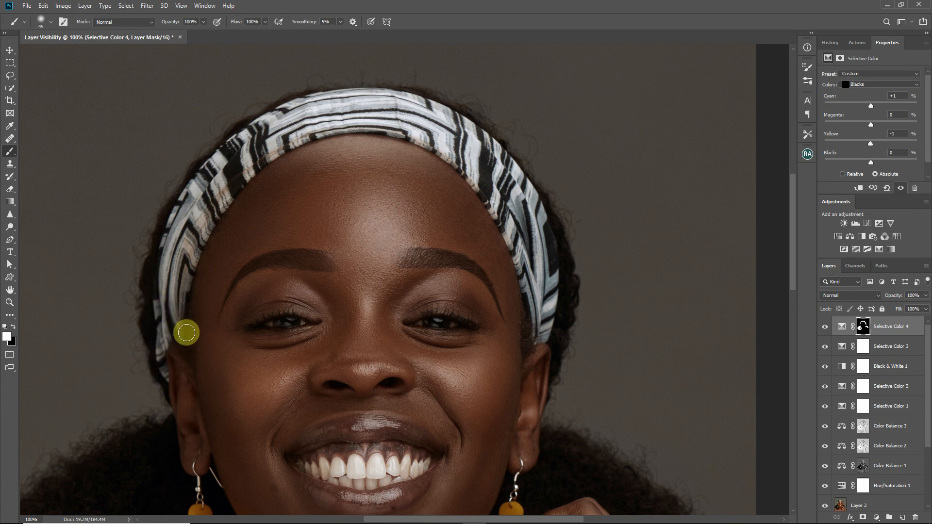
# Paint white on the mask over both eyebrows with a 15 to 30 px brush, reducing it to 7 px for the finest details
pyautogui.press('[')
pyautogui.press('[')
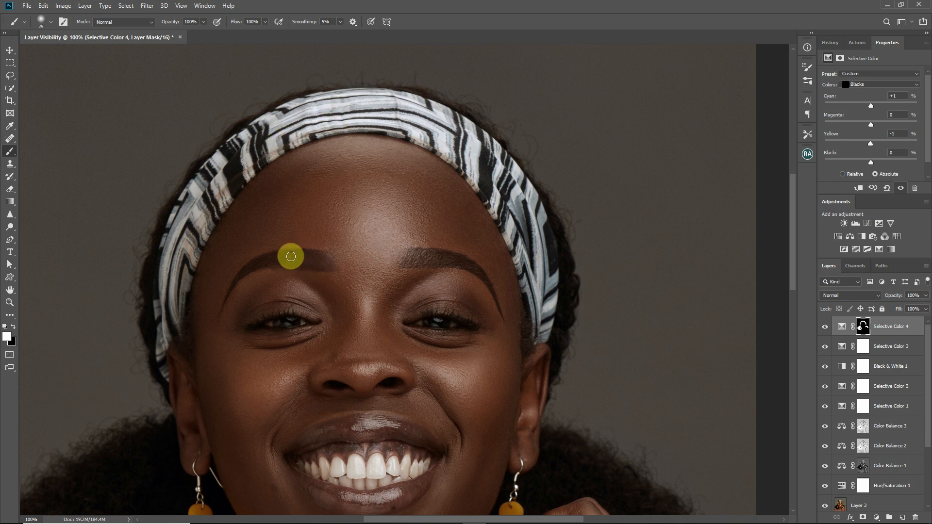
pyautogui.press('[')
pyautogui.press('[')
pyautogui.press('[')
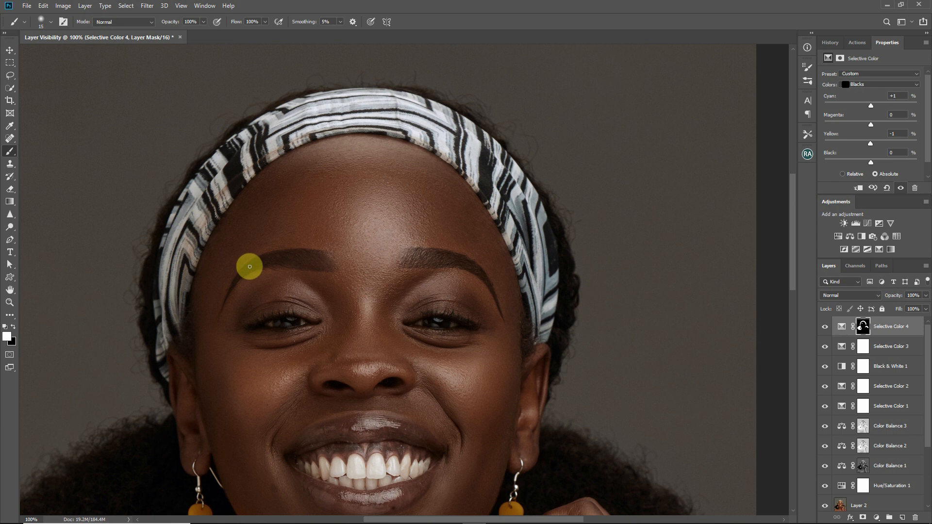
pyautogui.press(']')
pyautogui.press(']')
pyautogui.press(']')
pyautogui.press(']')
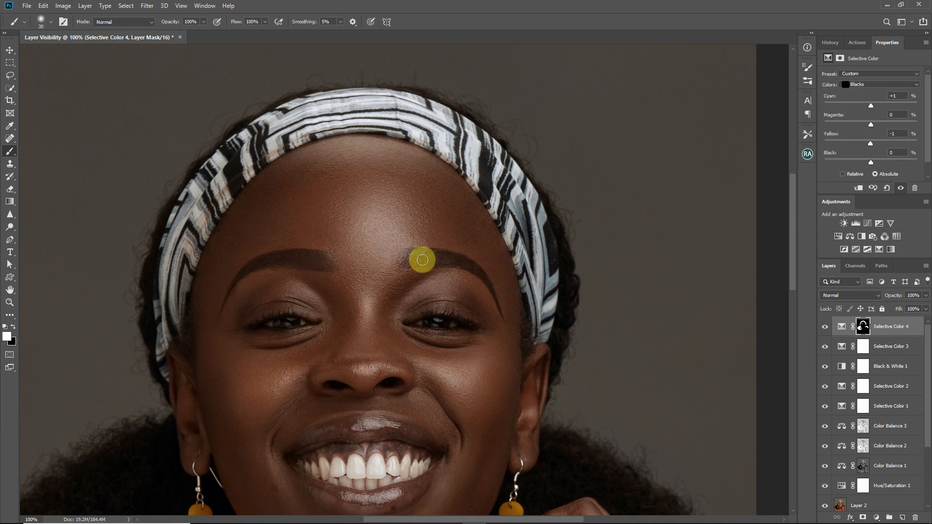
pyautogui.press('[')
pyautogui.press('[')
pyautogui.press('[')
pyautogui.press('[')
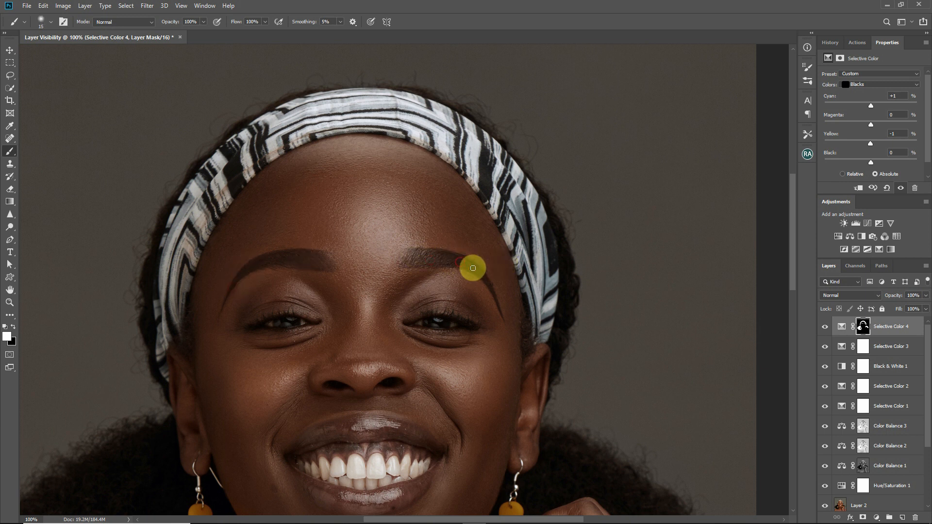
pyautogui.press('[')
pyautogui.press('[')
pyautogui.press('[')
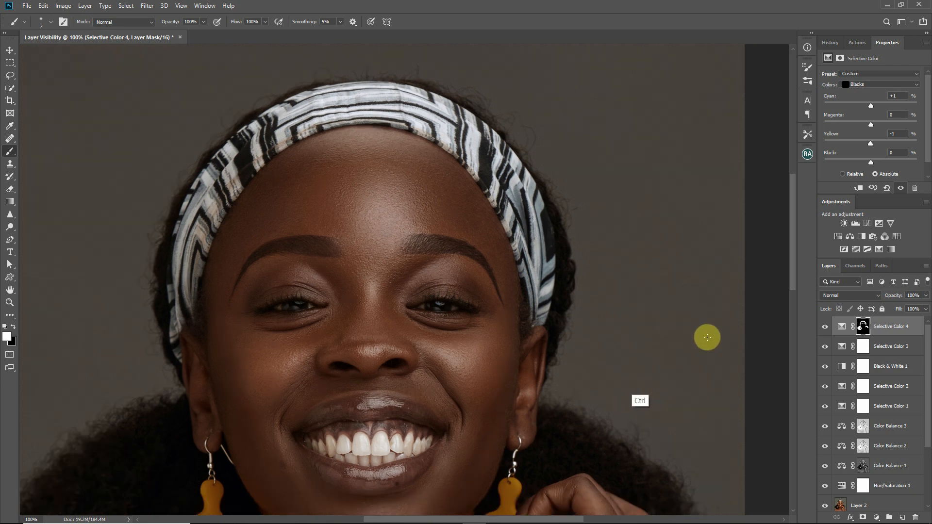
# Compare the whole portrait with and without the masked Selective Color 4 adjustment, leaving the layer visible
pyautogui.hotkey('ctrl', '0')
pyautogui.click(824, 330)
pyautogui.click(824, 331)
pyautogui.click(823, 333)
pyautogui.click(823, 333)
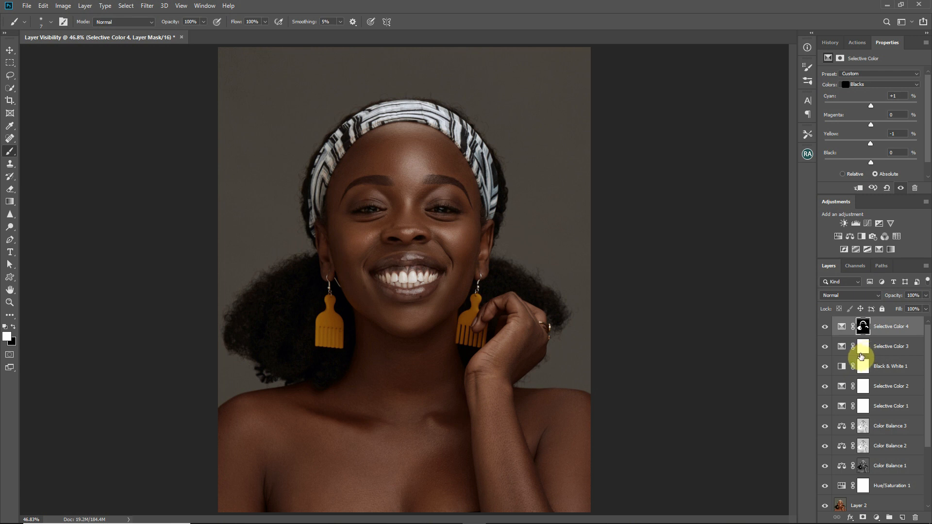
# Add a Selective Color adjustment above Selective Color 4 and target the Yellows
pyautogui.click(879, 249)
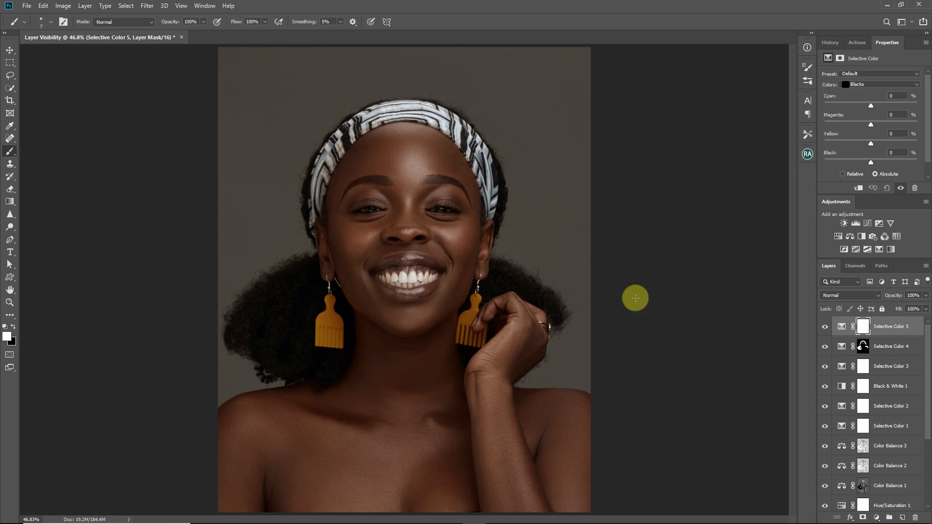
pyautogui.click(866, 82)
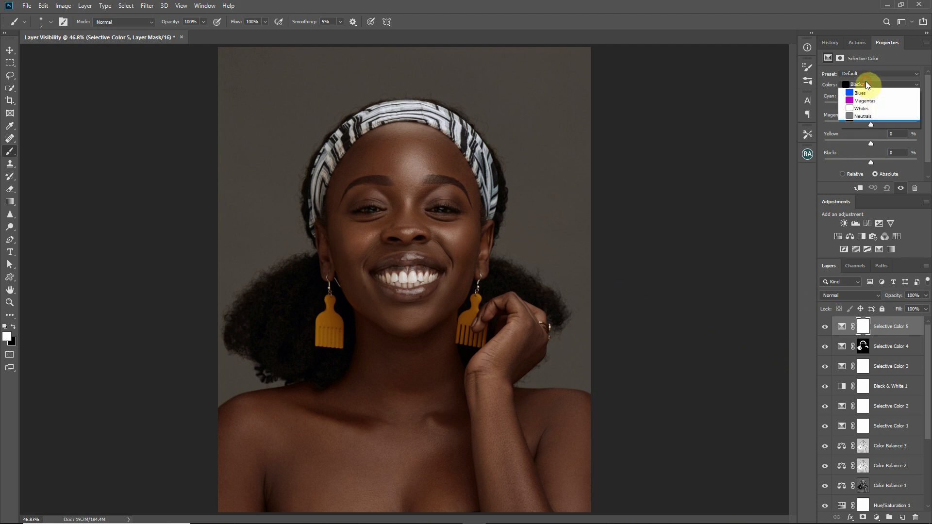
pyautogui.click(865, 81)
pyautogui.click(864, 82)
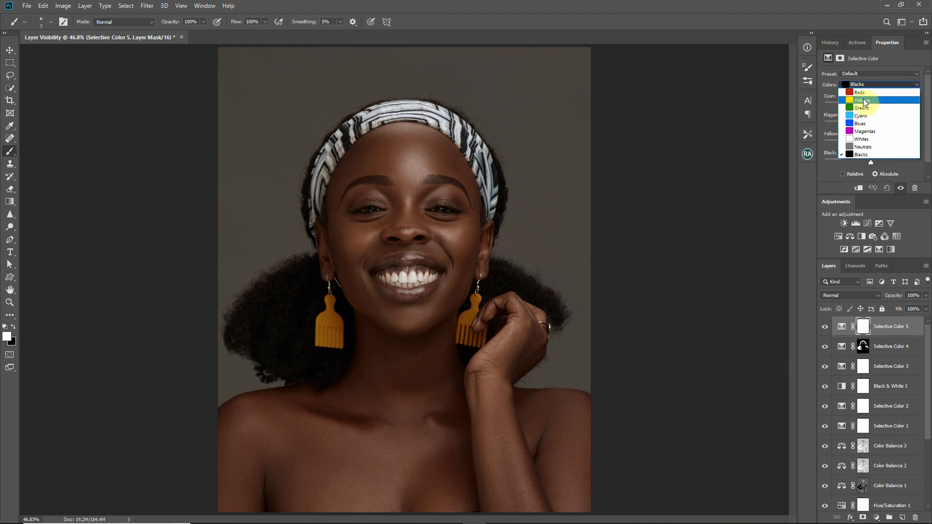
pyautogui.click(864, 101)
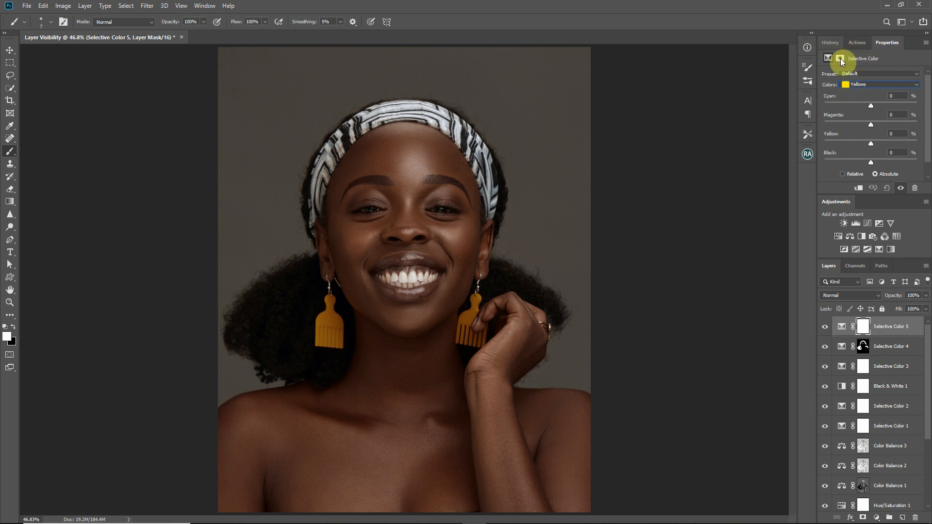
pyautogui.moveTo(870, 144); pyautogui.dragTo(869, 144)
pyautogui.moveTo(821, 146); pyautogui.dragTo(911, 148)
pyautogui.moveTo(802, 143); pyautogui.dragTo(868, 136)
pyautogui.moveTo(873, 125); pyautogui.dragTo(871, 127)
pyautogui.moveTo(870, 124); pyautogui.dragTo(870, 124)
pyautogui.click(887, 188)
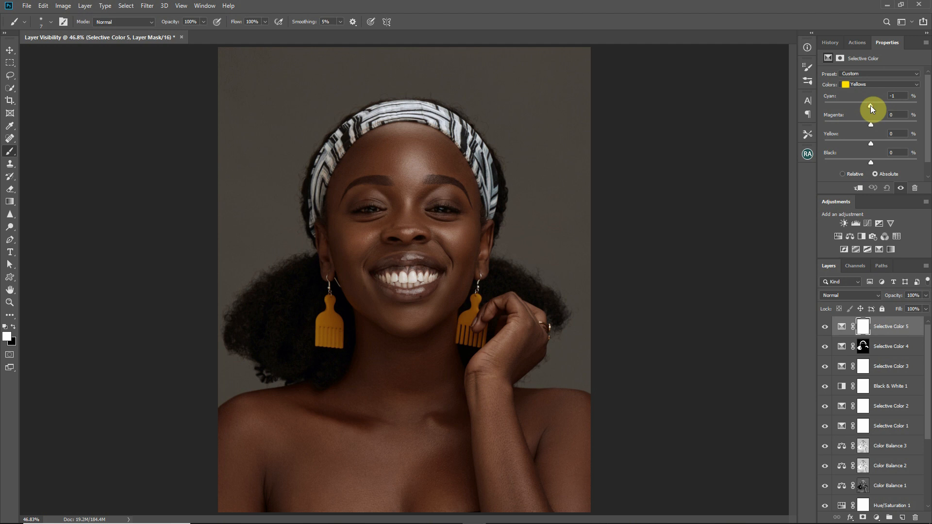
# Set the Yellows' Cyan to -5%, Magenta to -3%, Yellow to -10% and Black to -2%, and hide Selective Color 5 for comparison
pyautogui.moveTo(871, 109); pyautogui.dragTo(869, 128)
pyautogui.click(894, 115)
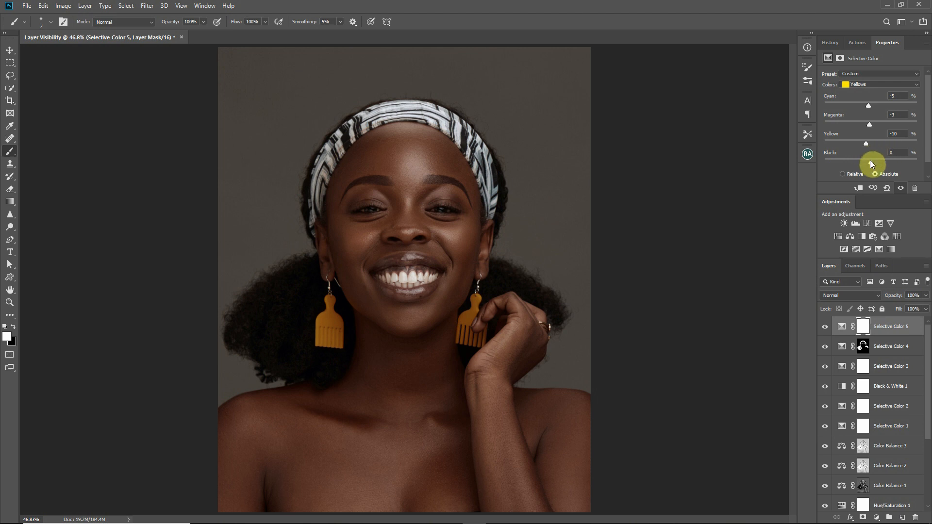
pyautogui.moveTo(869, 162); pyautogui.dragTo(800, 160)
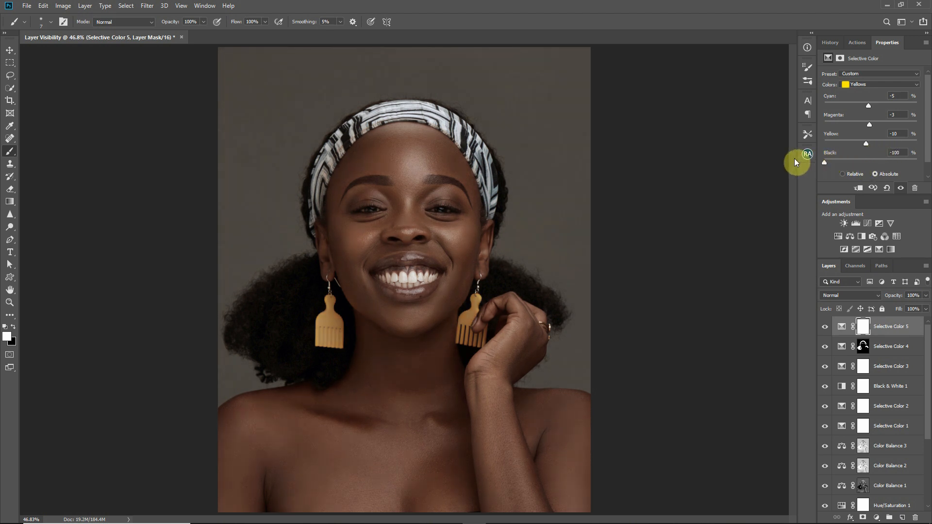
pyautogui.moveTo(793, 158); pyautogui.dragTo(853, 151)
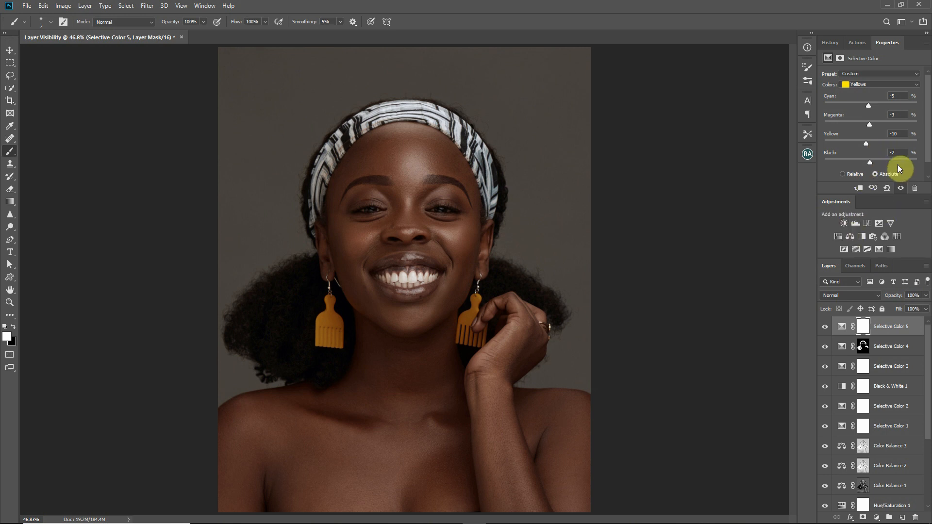
pyautogui.click(824, 327)
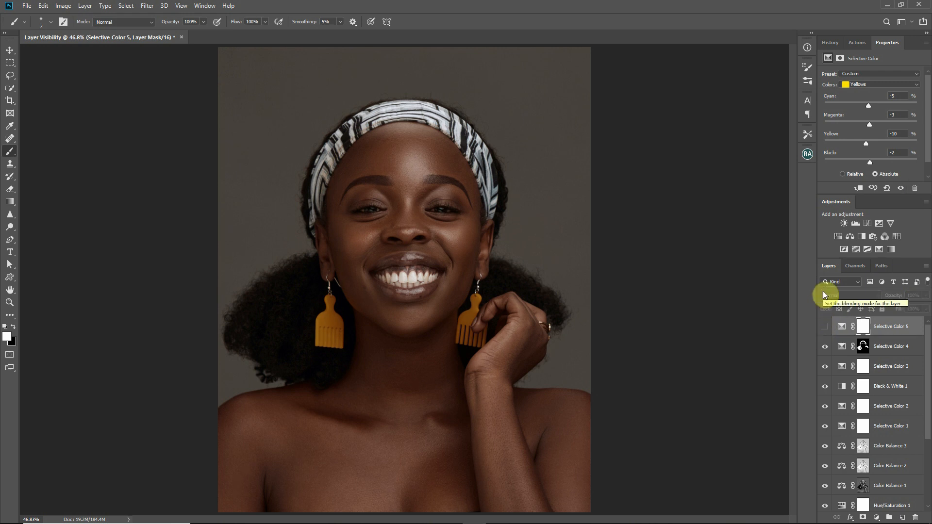
# Compare the portrait with and without Selective Color 5, leaving the layer visible
pyautogui.click(824, 327)
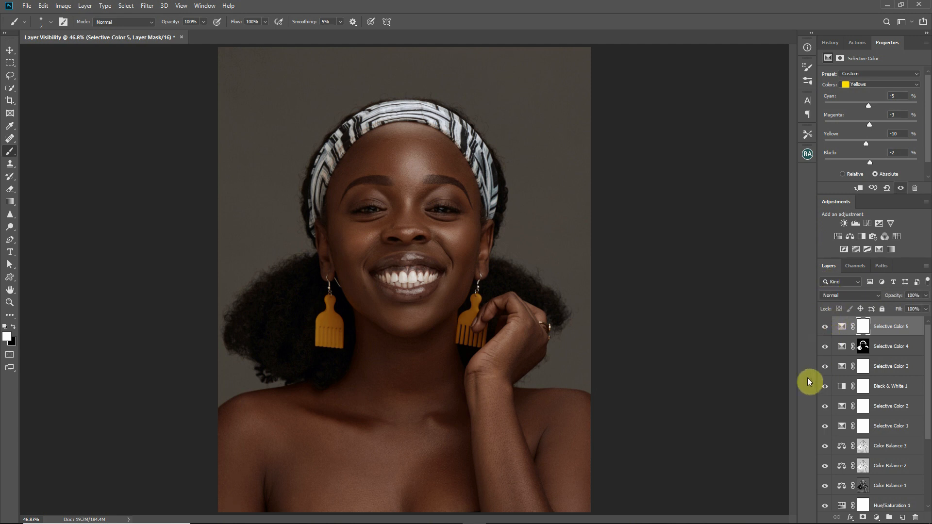
pyautogui.click(825, 330)
pyautogui.click(826, 330)
pyautogui.click(826, 330)
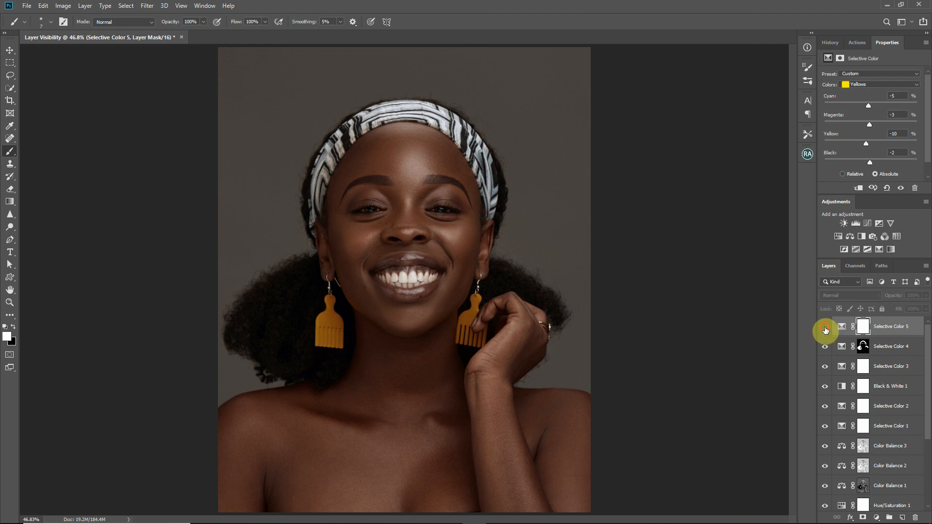
pyautogui.click(826, 330)
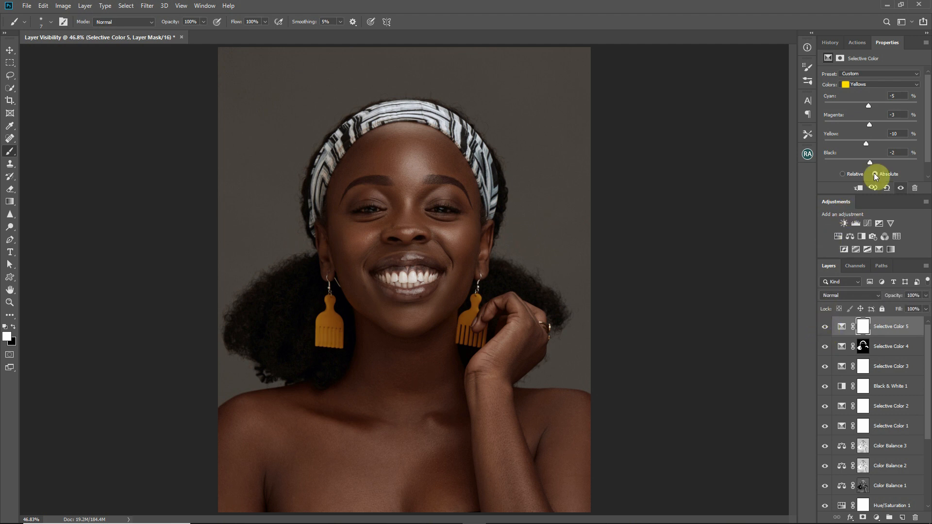
# Add a Levels adjustment above Selective Color 5 with the input white point at 238 and the black point at 2
pyautogui.click(855, 222)
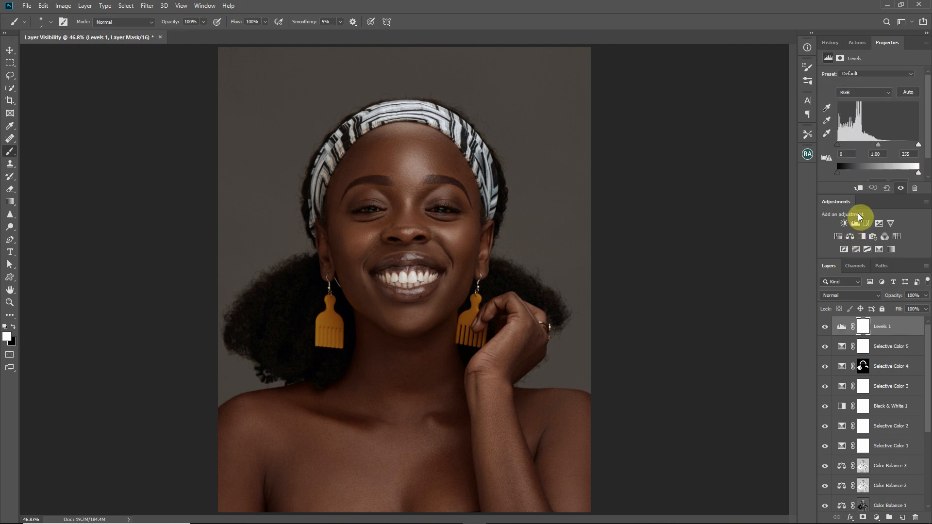
pyautogui.moveTo(918, 144); pyautogui.dragTo(914, 147)
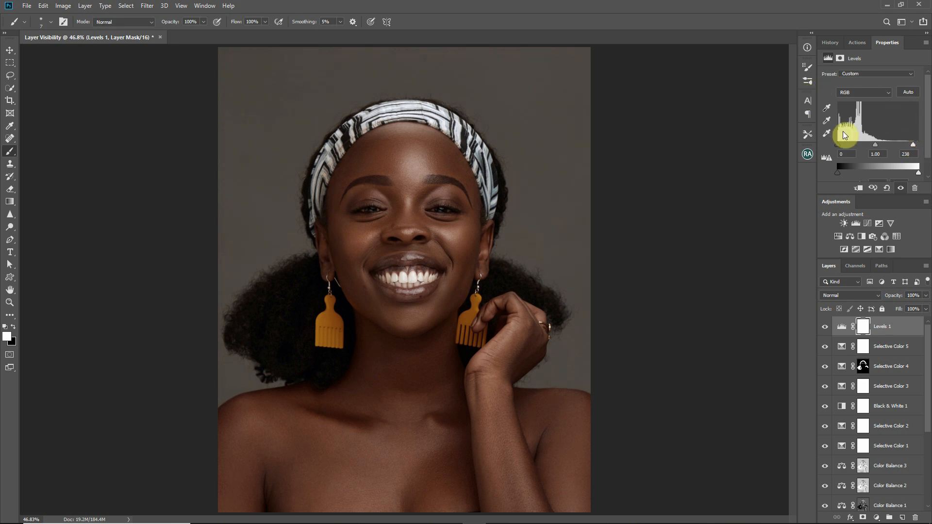
pyautogui.click(847, 153)
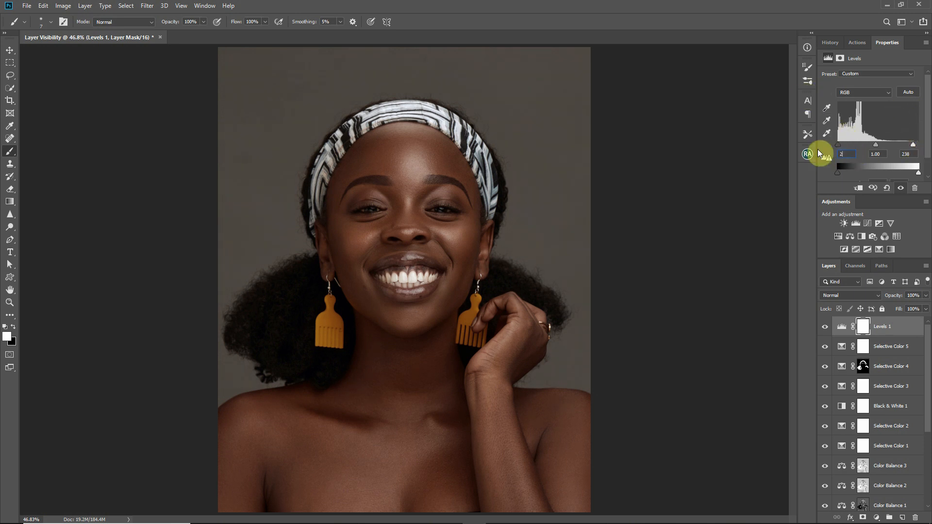
pyautogui.press('Return')
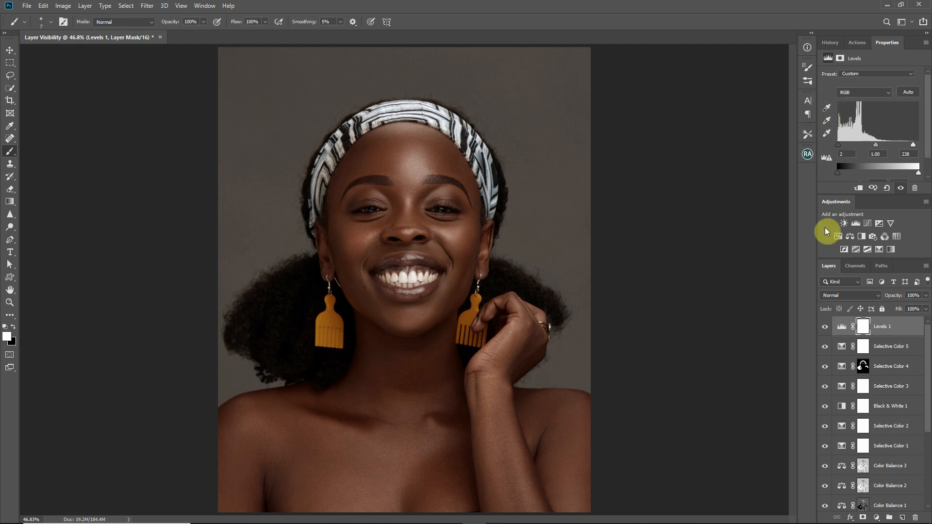
# Compare the portrait with and without Levels 1, leave the layer visible and inspect the face up close
pyautogui.click(826, 326)
pyautogui.click(825, 327)
pyautogui.click(825, 326)
pyautogui.click(825, 327)
pyautogui.hotkey('ctrl', '+')
pyautogui.hotkey('ctrl', '+')
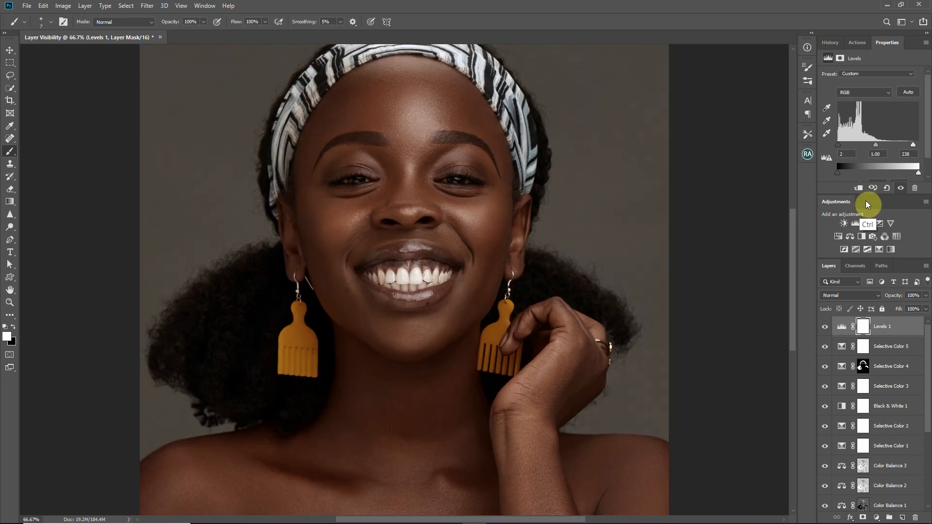
pyautogui.hotkey('ctrl', '-')
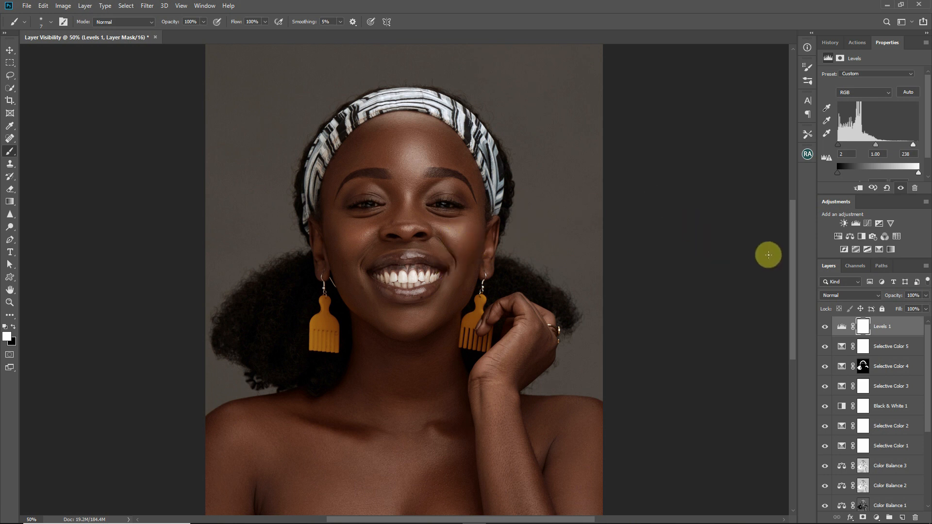
# Add a Hue/Saturation adjustment with Colorize on and Hue 234 as a blue painting guide, and invert its mask to black
pyautogui.click(839, 236)
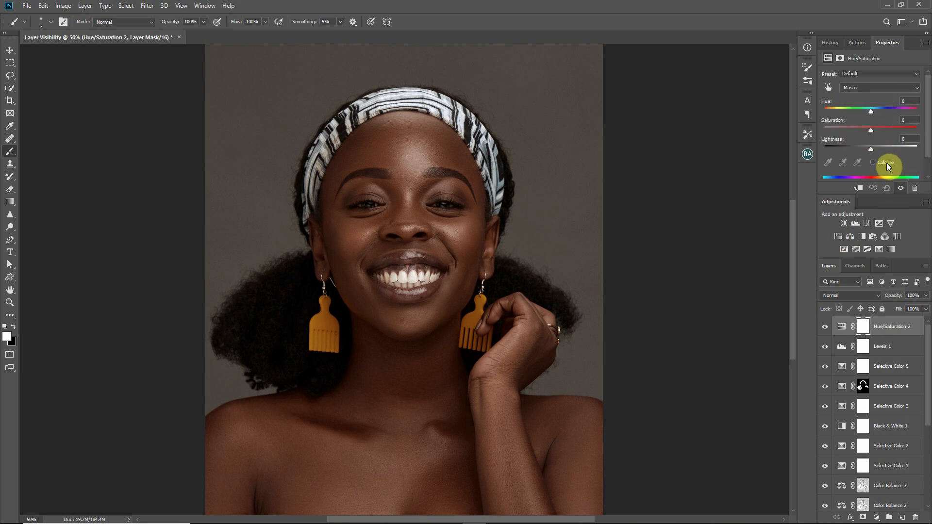
pyautogui.click(886, 163)
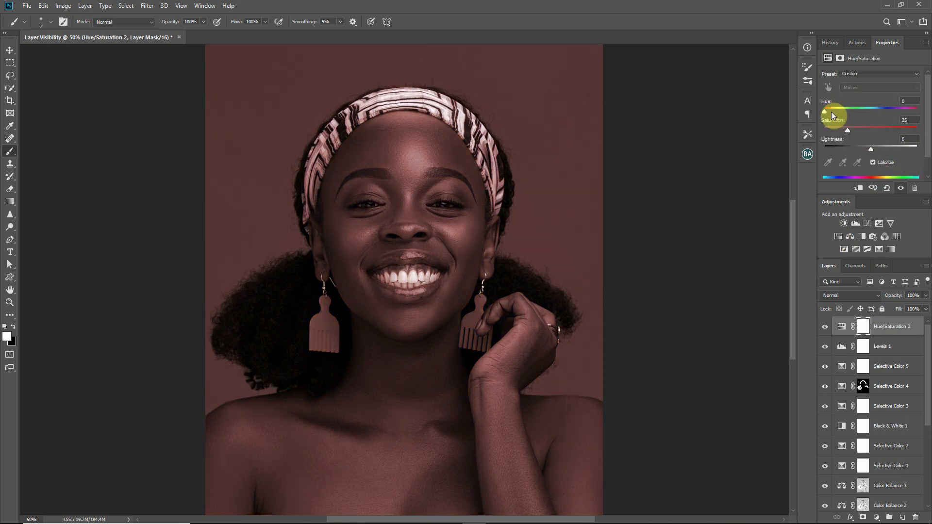
pyautogui.moveTo(914, 114); pyautogui.dragTo(884, 111)
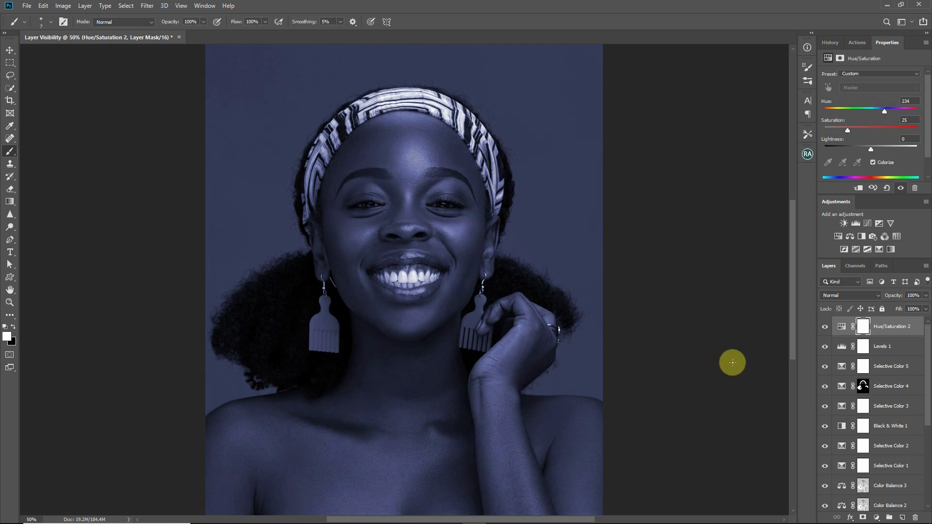
pyautogui.hotkey('ctrl', 'i')
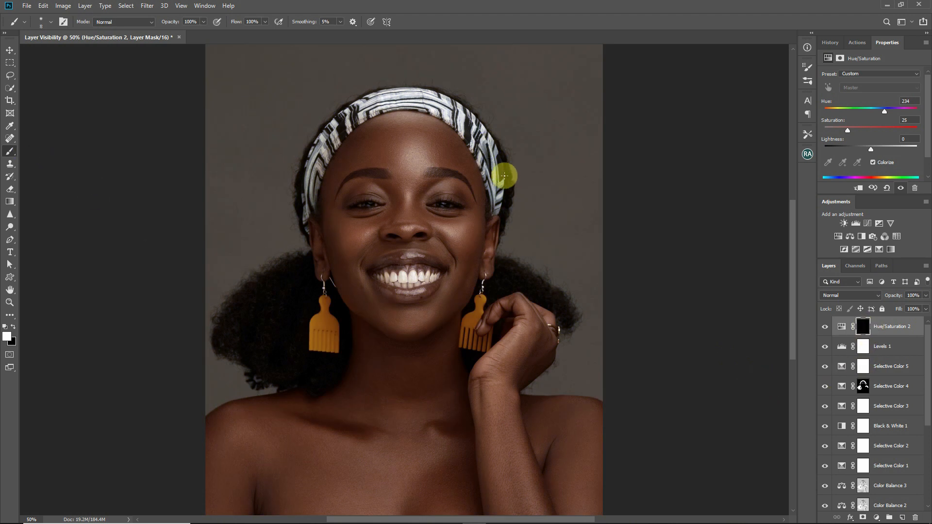
# Paint white on the Hue/Saturation 2 mask over the facial skin, avoiding the eyes, eyebrows and lips, with progressively smaller soft brushes
pyautogui.press(']')
pyautogui.press(']')
pyautogui.press(']')
pyautogui.press(']')
pyautogui.press(']')
pyautogui.press(']')
pyautogui.press(']')
pyautogui.press(']')
pyautogui.press(']')
pyautogui.press(']')
pyautogui.press(']')
pyautogui.press(']')
pyautogui.press(']')
pyautogui.press(']')
pyautogui.press(']')
pyautogui.press(']')
pyautogui.press(']')
pyautogui.moveTo(417, 159)
pyautogui.mouseDown()
pyautogui.moveTo(403, 189)
pyautogui.moveTo(422, 148)
pyautogui.moveTo(455, 158)
pyautogui.moveTo(427, 131)
pyautogui.moveTo(393, 128)
pyautogui.moveTo(355, 146)
pyautogui.moveTo(328, 201)
pyautogui.moveTo(353, 298)
pyautogui.moveTo(393, 328)
pyautogui.moveTo(419, 327)
pyautogui.moveTo(433, 313)
pyautogui.moveTo(395, 316)
pyautogui.mouseUp()
pyautogui.press('[')
pyautogui.press('[')
pyautogui.press('[')
pyautogui.moveTo(348, 291)
pyautogui.mouseDown()
pyautogui.moveTo(358, 268)
pyautogui.moveTo(400, 309)
pyautogui.moveTo(386, 308)
pyautogui.moveTo(423, 313)
pyautogui.moveTo(459, 284)
pyautogui.moveTo(448, 289)
pyautogui.moveTo(462, 268)
pyautogui.moveTo(438, 310)
pyautogui.moveTo(448, 308)
pyautogui.moveTo(417, 330)
pyautogui.moveTo(405, 323)
pyautogui.moveTo(459, 300)
pyautogui.moveTo(478, 216)
pyautogui.moveTo(432, 235)
pyautogui.moveTo(457, 261)
pyautogui.moveTo(423, 236)
pyautogui.moveTo(374, 243)
pyautogui.moveTo(362, 257)
pyautogui.moveTo(376, 231)
pyautogui.moveTo(357, 248)
pyautogui.moveTo(393, 219)
pyautogui.moveTo(342, 223)
pyautogui.moveTo(377, 223)
pyautogui.moveTo(400, 208)
pyautogui.moveTo(401, 192)
pyautogui.moveTo(387, 184)
pyautogui.moveTo(403, 189)
pyautogui.moveTo(353, 184)
pyautogui.moveTo(337, 223)
pyautogui.moveTo(342, 245)
pyautogui.mouseUp()
pyautogui.press('[')
pyautogui.press('[')
pyautogui.press('[')
pyautogui.moveTo(395, 210)
pyautogui.mouseDown()
pyautogui.moveTo(406, 203)
pyautogui.moveTo(411, 217)
pyautogui.moveTo(447, 222)
pyautogui.moveTo(416, 193)
pyautogui.moveTo(431, 183)
pyautogui.moveTo(468, 188)
pyautogui.moveTo(473, 203)
pyautogui.moveTo(460, 219)
pyautogui.moveTo(474, 240)
pyautogui.moveTo(453, 241)
pyautogui.moveTo(473, 230)
pyautogui.moveTo(478, 213)
pyautogui.moveTo(472, 258)
pyautogui.moveTo(476, 248)
pyautogui.mouseUp()
# Fill the unpainted mask gaps on the forehead, temples and nose bridge, reducing the brush from 50 to 40 px and smaller for fine areas
pyautogui.press('[')
pyautogui.press(']')
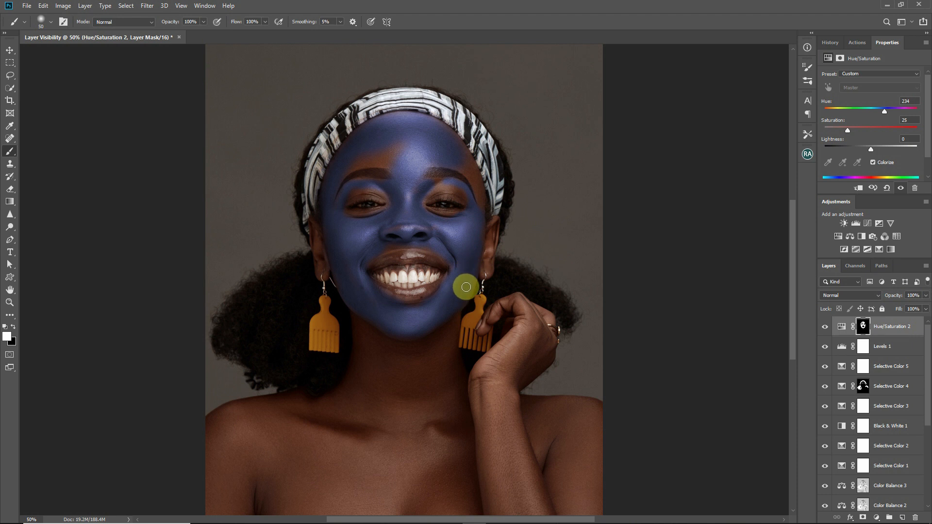
pyautogui.press(']')
pyautogui.press(']')
pyautogui.moveTo(401, 154)
pyautogui.mouseDown()
pyautogui.moveTo(348, 165)
pyautogui.moveTo(346, 149)
pyautogui.moveTo(387, 130)
pyautogui.moveTo(445, 129)
pyautogui.moveTo(480, 190)
pyautogui.moveTo(478, 242)
pyautogui.moveTo(479, 201)
pyautogui.moveTo(456, 162)
pyautogui.moveTo(476, 175)
pyautogui.mouseUp()
pyautogui.press('[')
pyautogui.press('[')
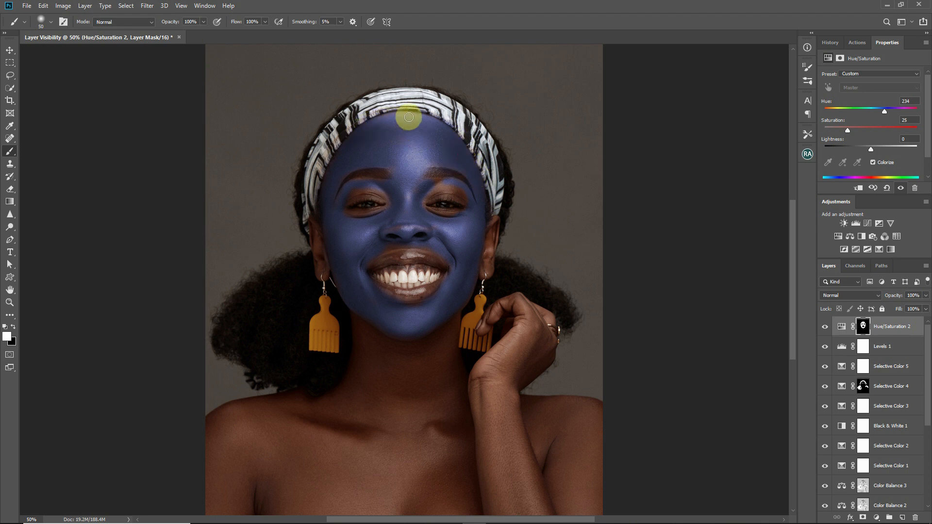
pyautogui.press('[')
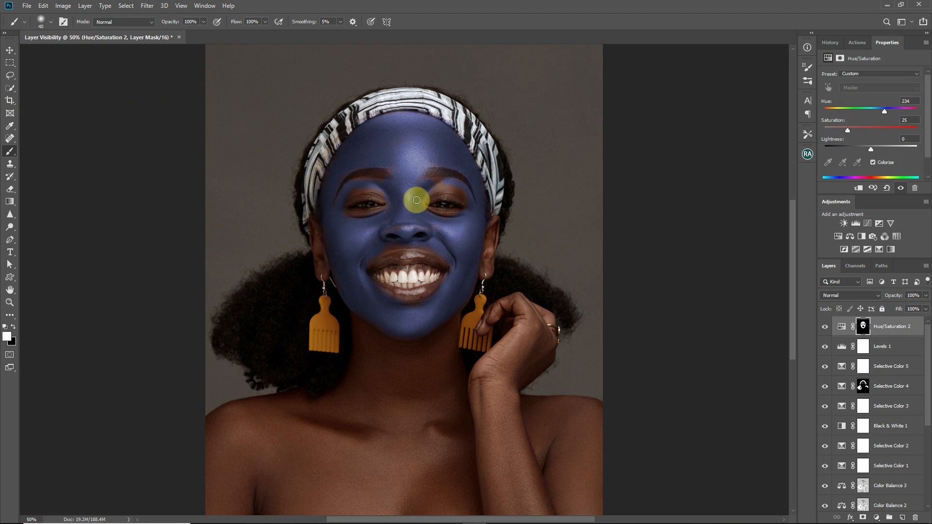
pyautogui.press('[')
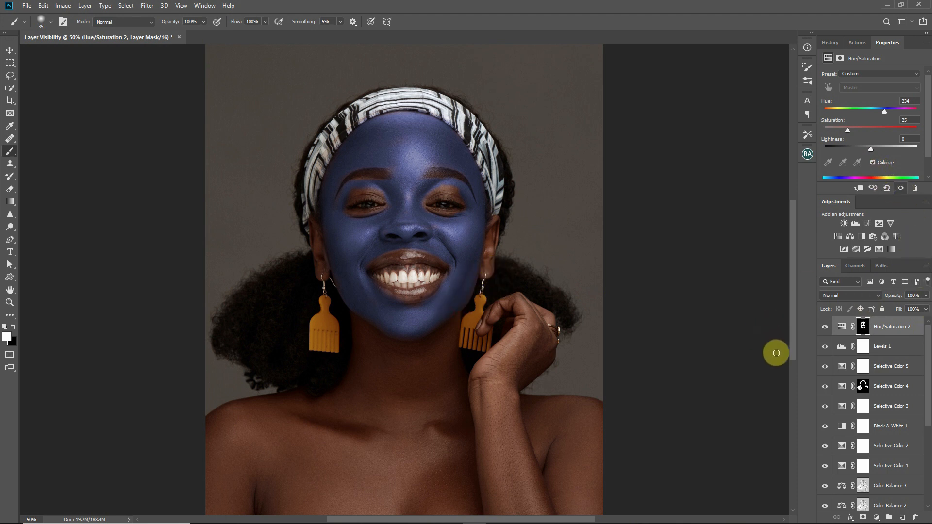
# Turn off Colorize on Hue/Saturation 2 and set its Hue to -2
pyautogui.click(873, 162)
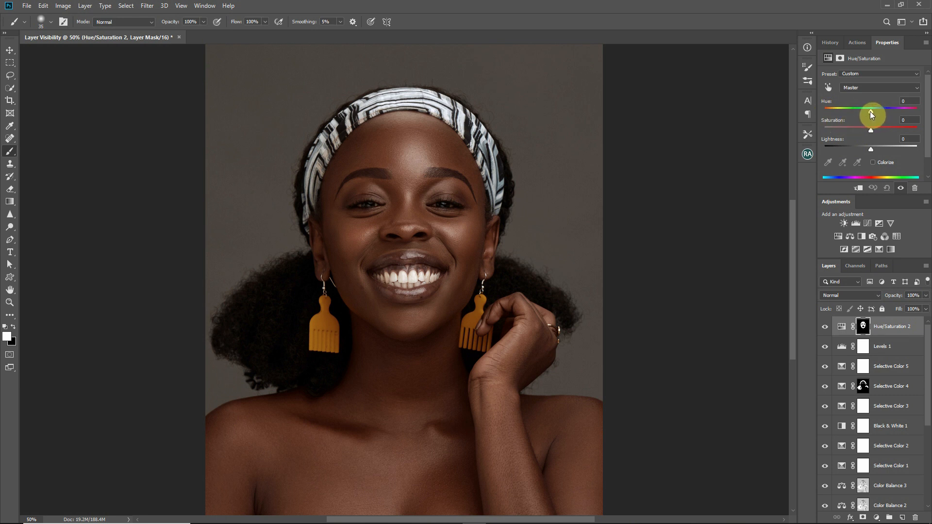
pyautogui.moveTo(871, 114); pyautogui.dragTo(871, 115)
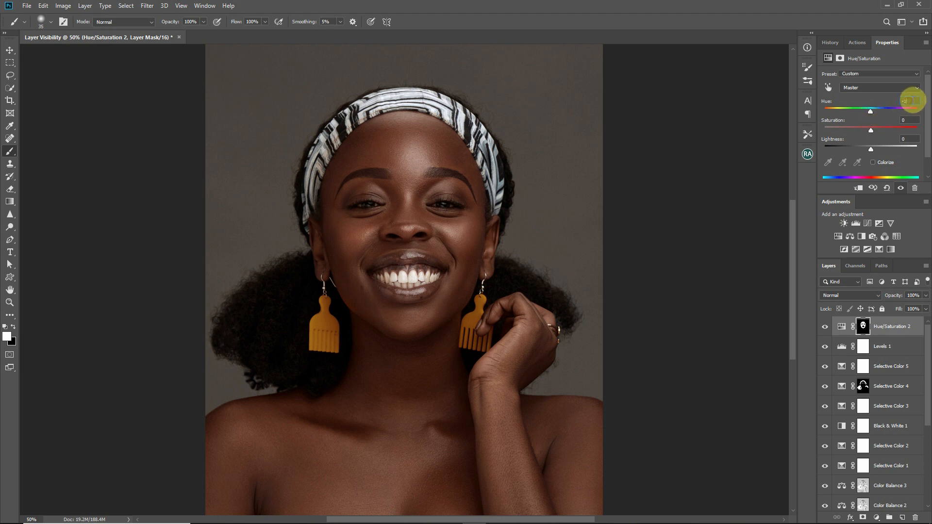
pyautogui.write('2')
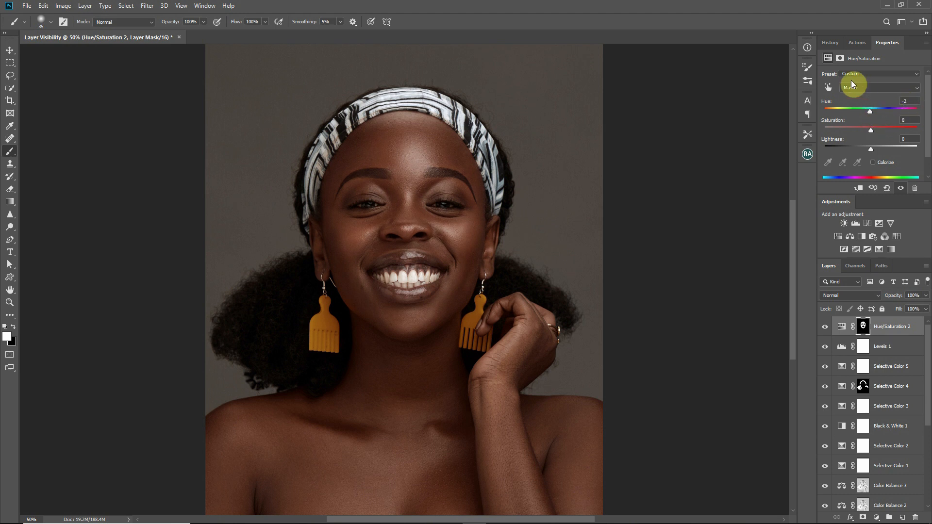
# Compare the face with and without Hue/Saturation 2, both zoomed out and at 100%, leaving the layer visible
pyautogui.click(826, 330)
pyautogui.click(825, 331)
pyautogui.hotkey('ctrl', '+')
pyautogui.hotkey('ctrl', '+')
pyautogui.click(824, 330)
pyautogui.click(824, 331)
pyautogui.press('ctrl')
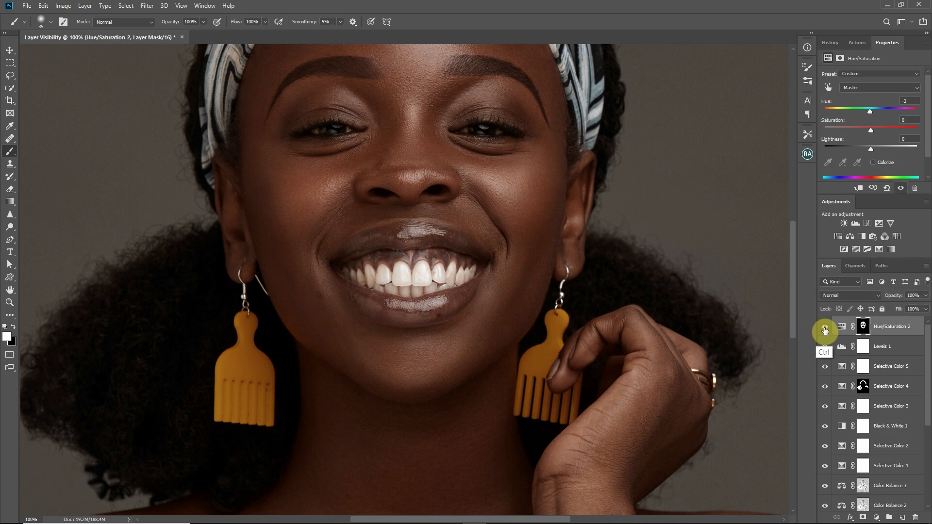
pyautogui.hotkey('ctrl', '0')
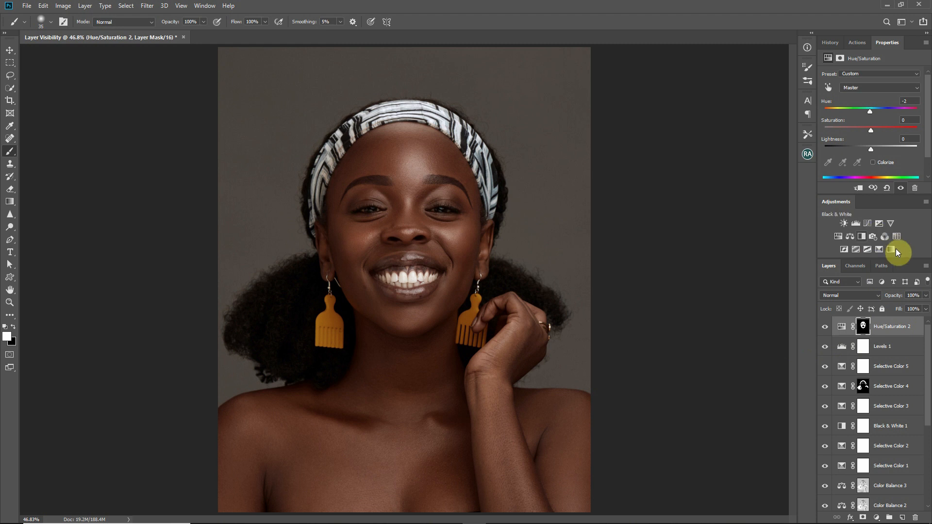
# Add a Selective Color adjustment above Hue/Saturation 2 and set the Reds' Cyan to +3%
pyautogui.click(878, 248)
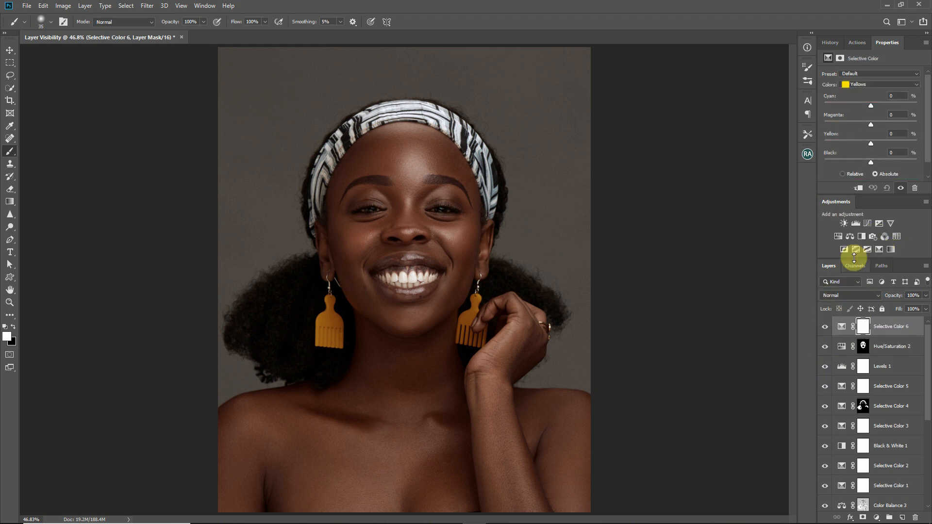
pyautogui.click(879, 84)
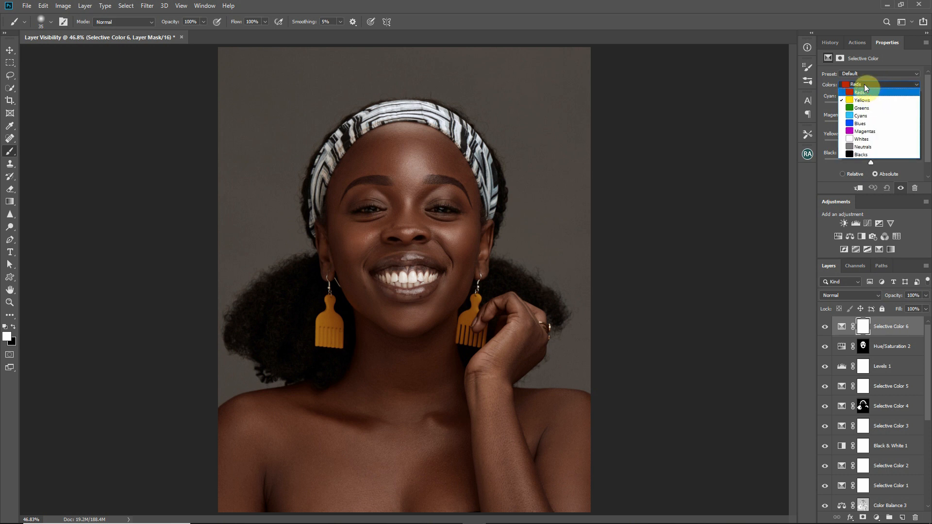
pyautogui.click(864, 83)
pyautogui.click(861, 88)
pyautogui.click(857, 83)
pyautogui.moveTo(872, 107)
pyautogui.mouseDown()
pyautogui.moveTo(881, 102)
pyautogui.moveTo(878, 110)
pyautogui.mouseUp()
pyautogui.press('Return')
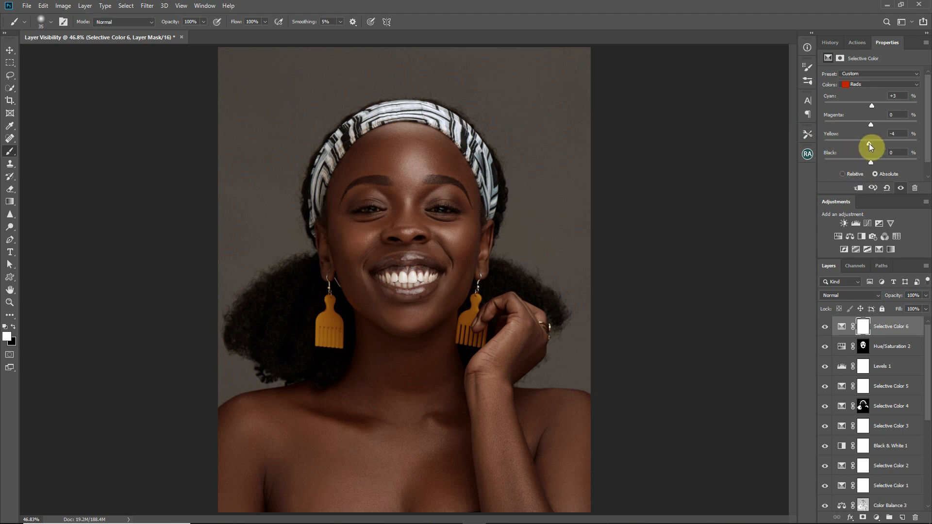
# Set the Reds' Yellow and Magenta to -3% each, and compare the portrait with and without Selective Color 6
pyautogui.doubleClick(897, 134)
pyautogui.write('-3')
pyautogui.press('Return')
pyautogui.moveTo(871, 124); pyautogui.dragTo(870, 125)
pyautogui.click(899, 115)
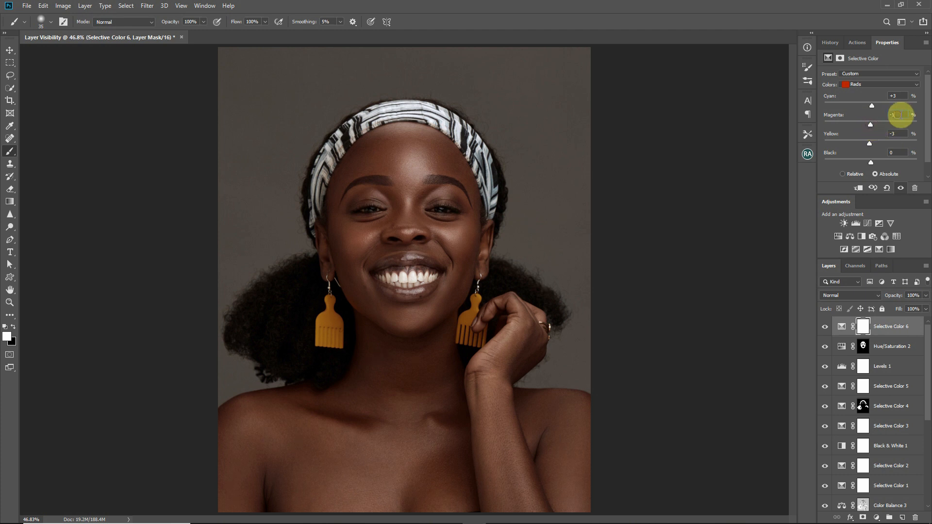
pyautogui.press('BackSpace')
pyautogui.write('3')
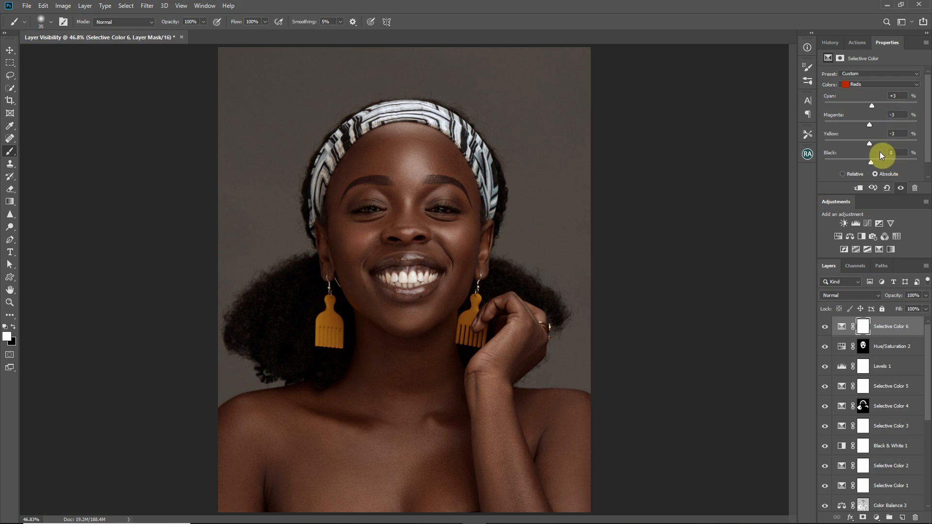
pyautogui.click(825, 327)
pyautogui.click(825, 327)
# Add a Levels adjustment above Selective Color 6 with the input white point at 244 and the black point at 2
pyautogui.click(856, 224)
pyautogui.moveTo(921, 147); pyautogui.dragTo(916, 147)
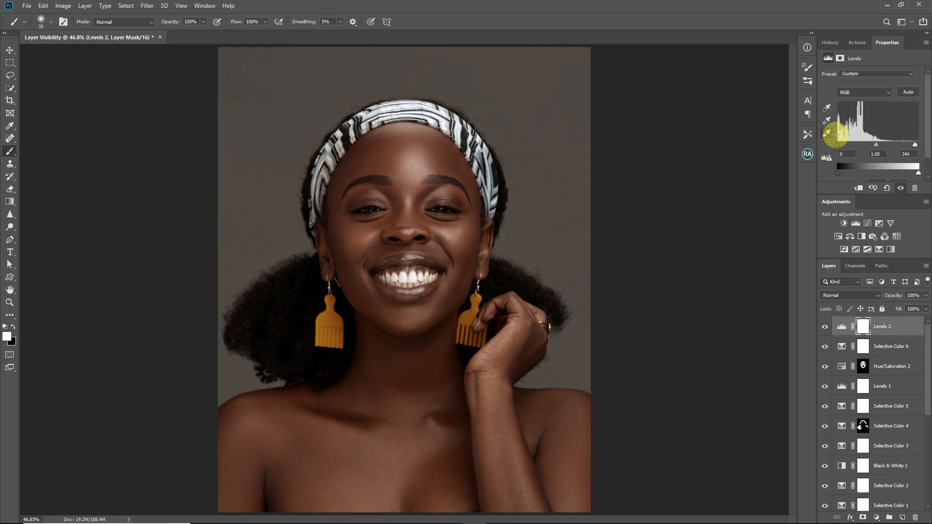
pyautogui.moveTo(845, 155); pyautogui.dragTo(826, 155)
pyautogui.write('2')
pyautogui.click(826, 92)
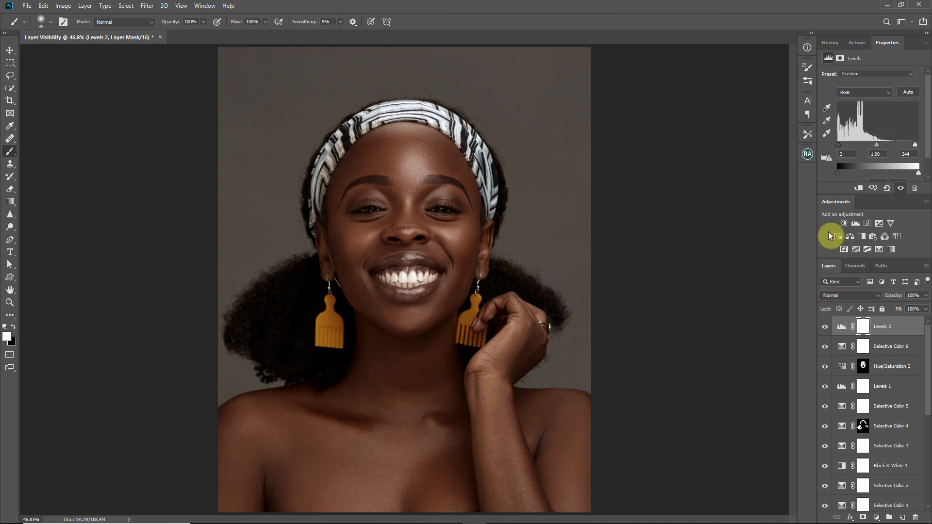
# Add a Selective Color adjustment above Levels 2 and set the Yellows' Yellow to +1%
pyautogui.click(879, 249)
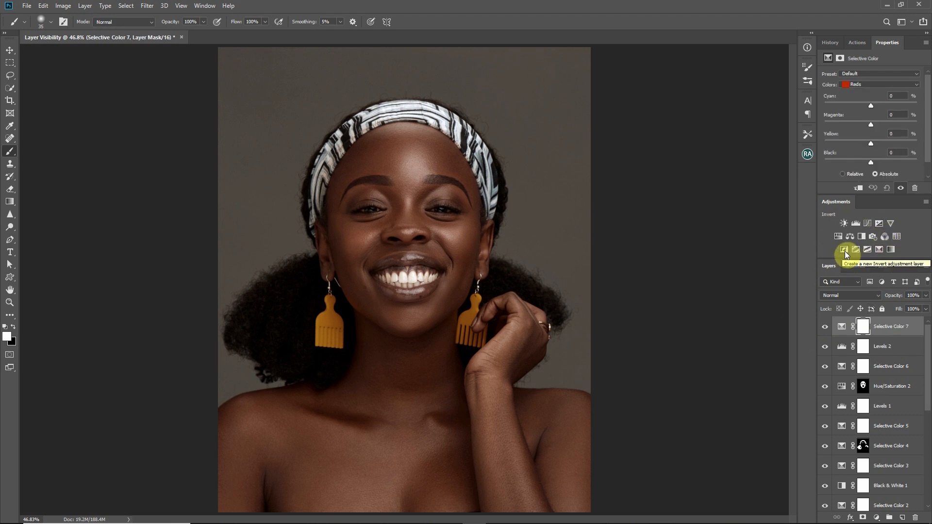
pyautogui.click(868, 85)
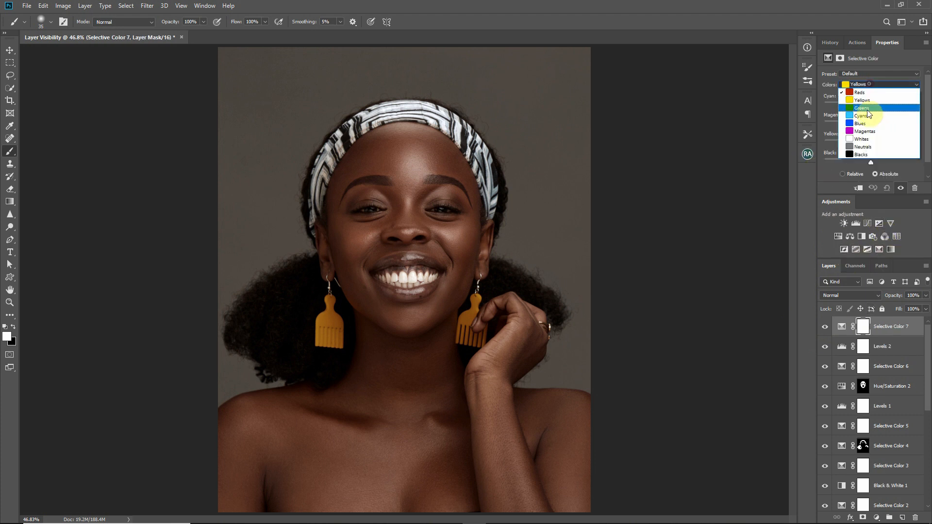
pyautogui.click(866, 102)
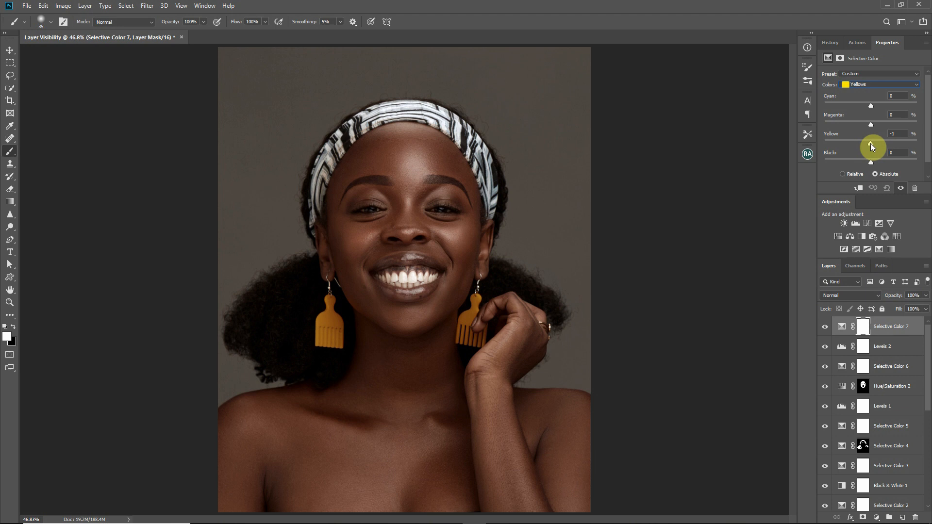
pyautogui.moveTo(872, 144); pyautogui.dragTo(875, 142)
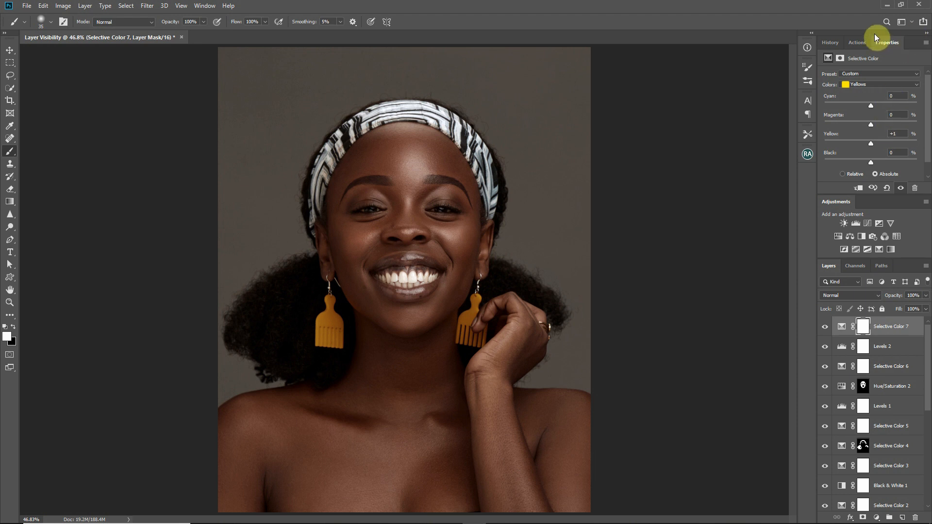
# Set the Yellows' Cyan to -5% and Magenta to +2%, and compare the portrait with and without Selective Color 7
pyautogui.moveTo(870, 105); pyautogui.dragTo(871, 108)
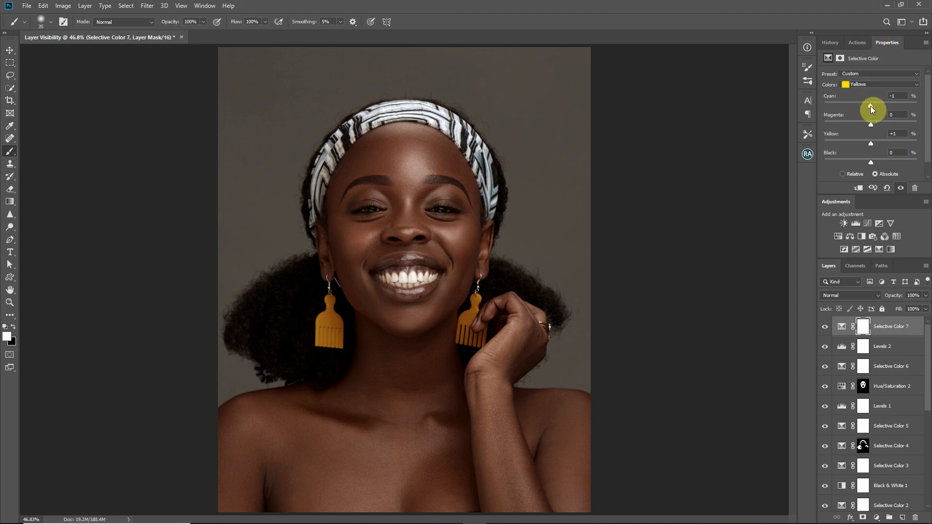
pyautogui.moveTo(872, 108); pyautogui.dragTo(869, 107)
pyautogui.moveTo(869, 106); pyautogui.dragTo(869, 102)
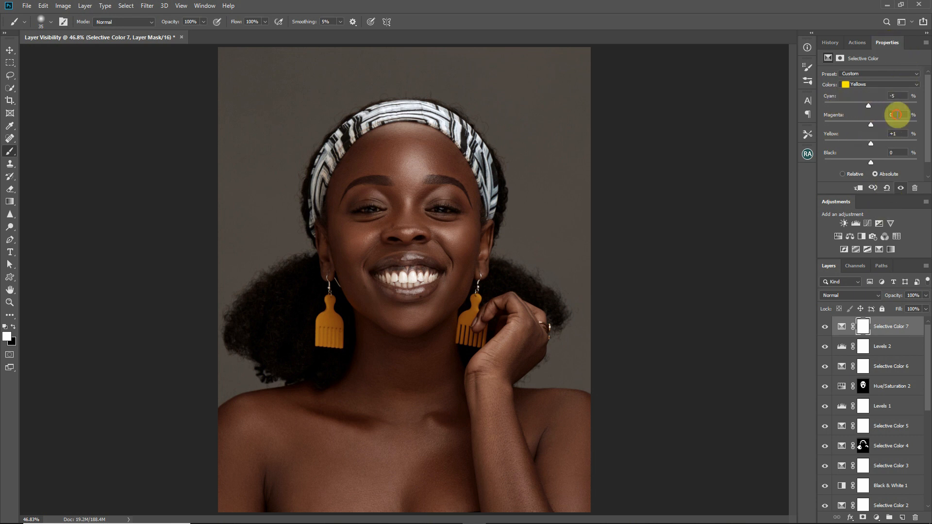
pyautogui.write('2')
pyautogui.click(827, 327)
pyautogui.click(826, 326)
# Add another Selective Color adjustment on top, setting the Reds to Cyan +1%, Magenta +1% and Yellow +3%
pyautogui.click(879, 249)
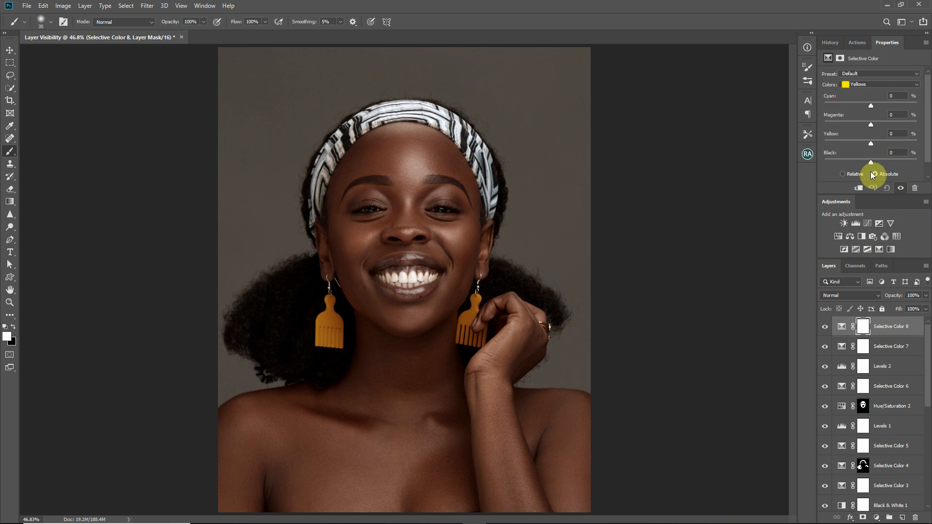
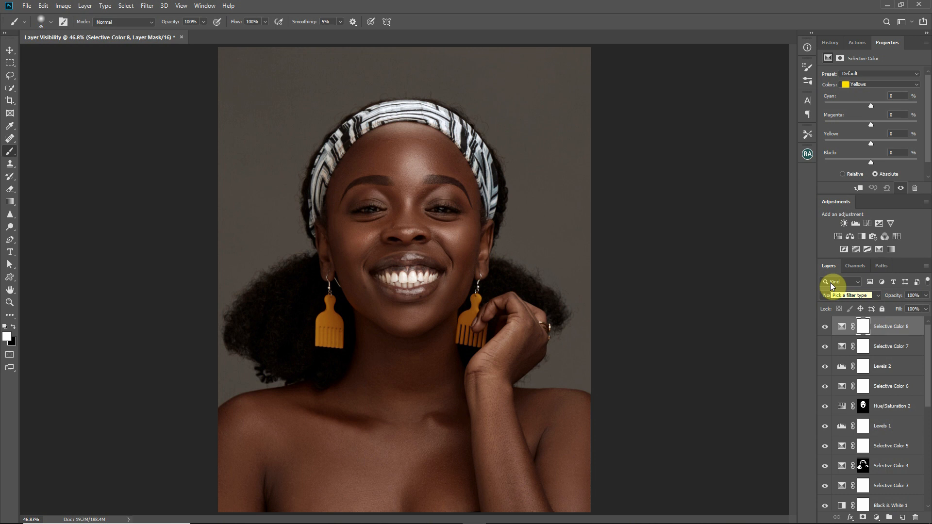
pyautogui.click(863, 84)
pyautogui.click(862, 90)
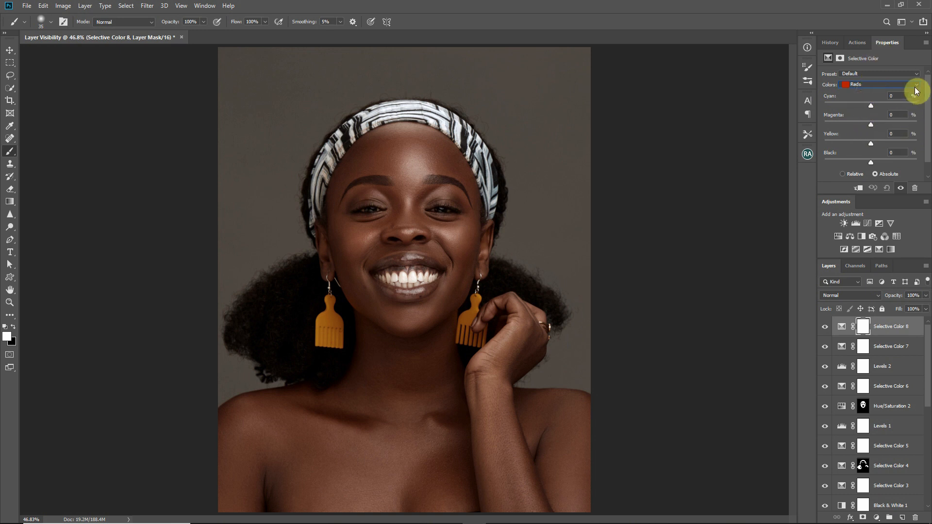
pyautogui.press('Up')
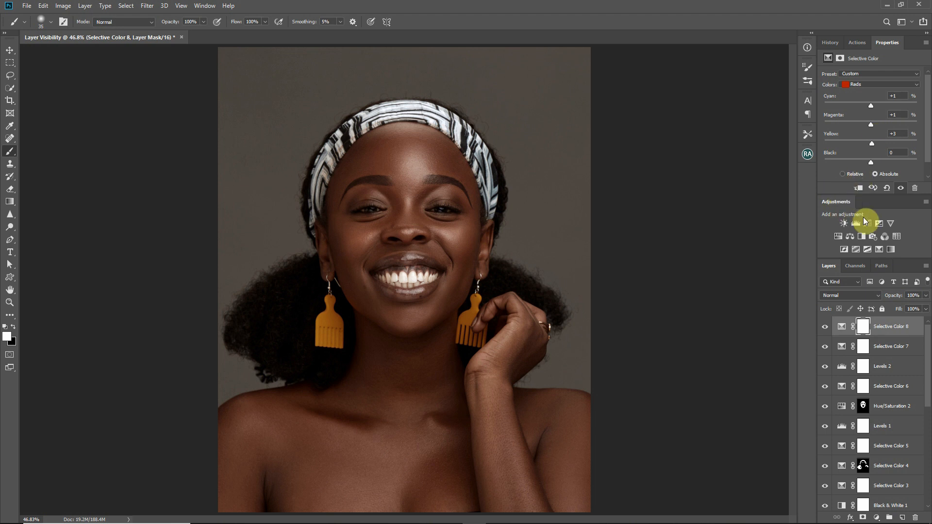
# Group all the color grading layers from Selective Color 8 down to Hue/Saturation 1
pyautogui.hotkey('ctrl', '-')
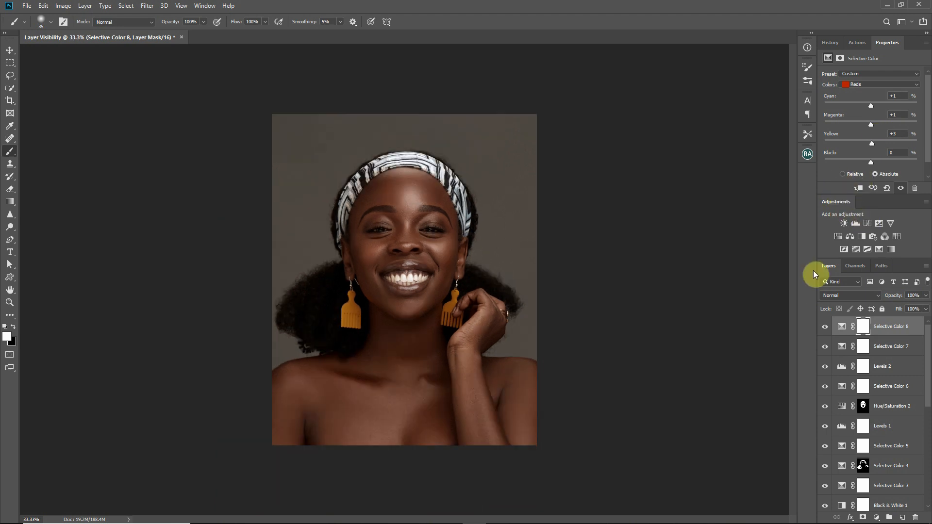
pyautogui.hotkey('ctrl', '+')
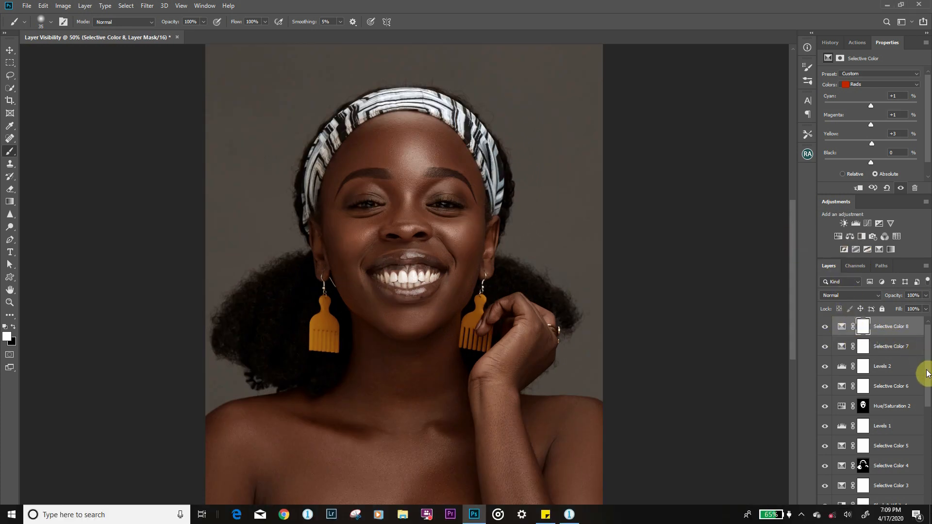
pyautogui.scroll(-3, 921, 416)
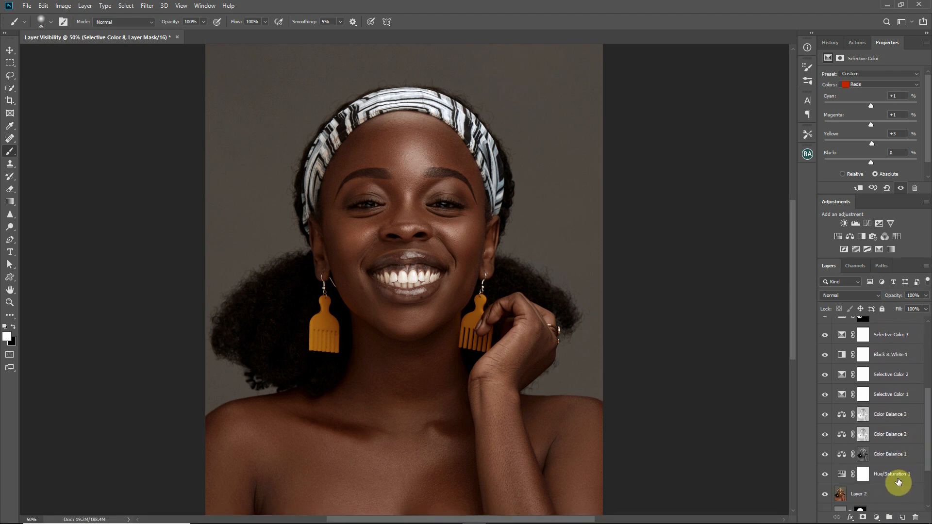
pyautogui.keyDown('shift'); pyautogui.click(882, 479); pyautogui.keyUp('shift')
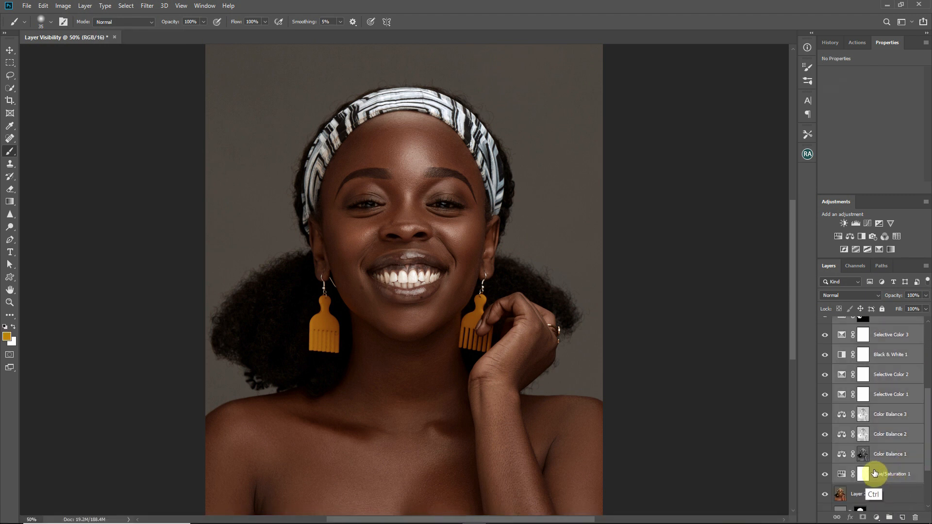
pyautogui.hotkey('ctrl', 'g')
# Compare the portrait with and without the grading group, leaving the group visible
pyautogui.click(824, 322)
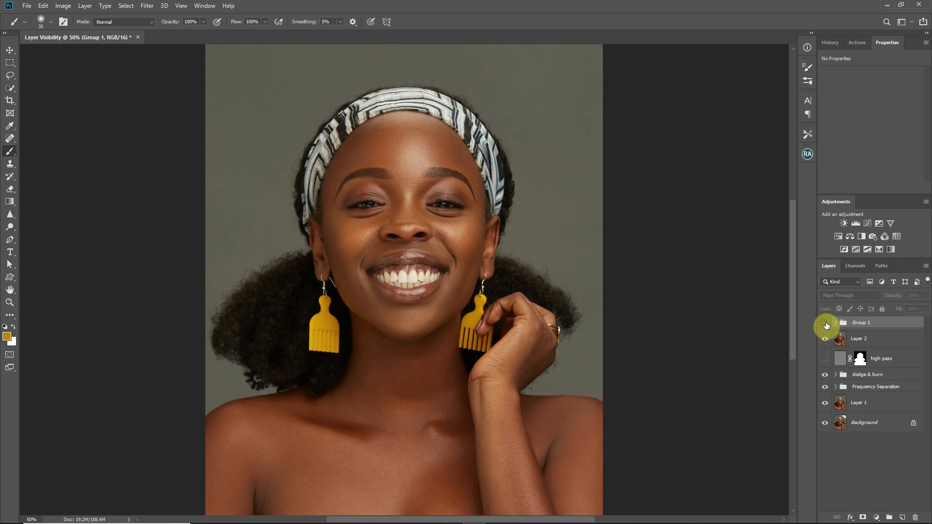
pyautogui.click(824, 324)
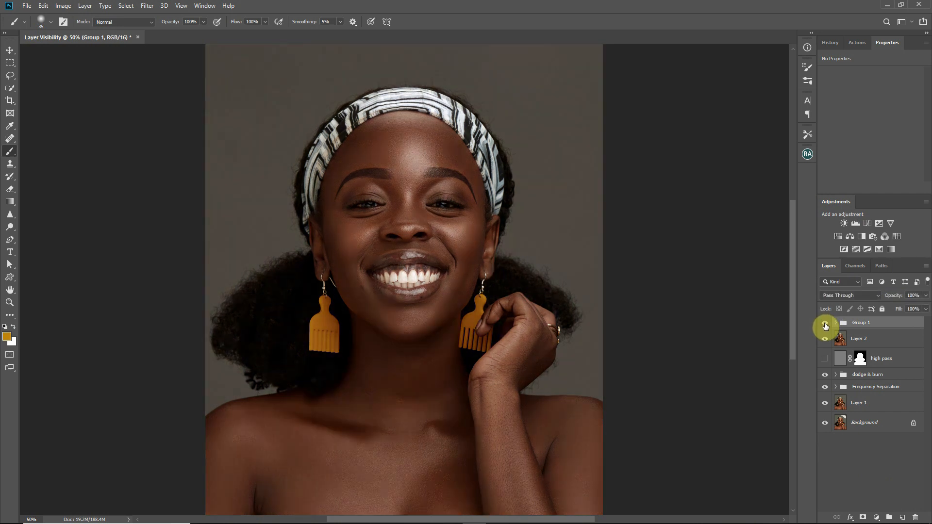
pyautogui.click(825, 323)
pyautogui.click(825, 322)
pyautogui.hotkey('ctrl', '0')
pyautogui.hotkey('ctrl', '+')
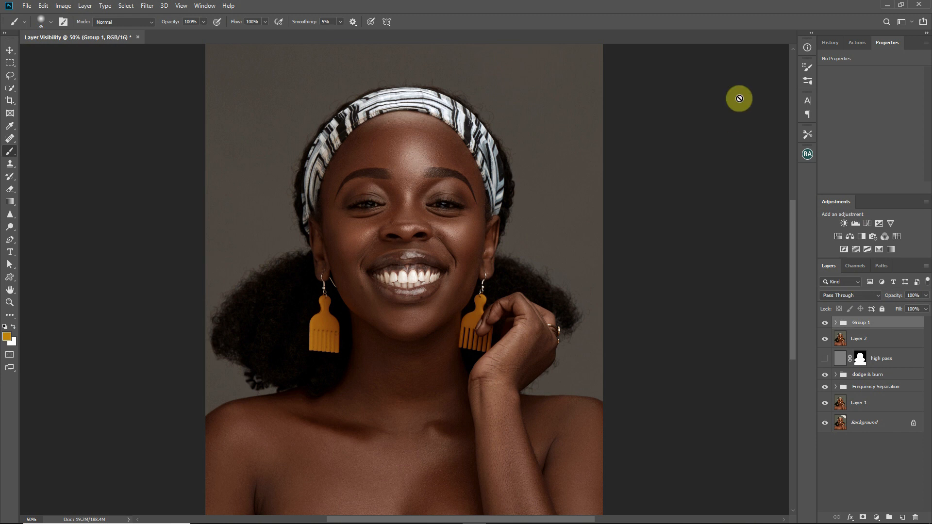
# Add a Curves adjustment above Group 1, move its white point inward to brighten the image, and invert the layer mask to black
pyautogui.click(879, 224)
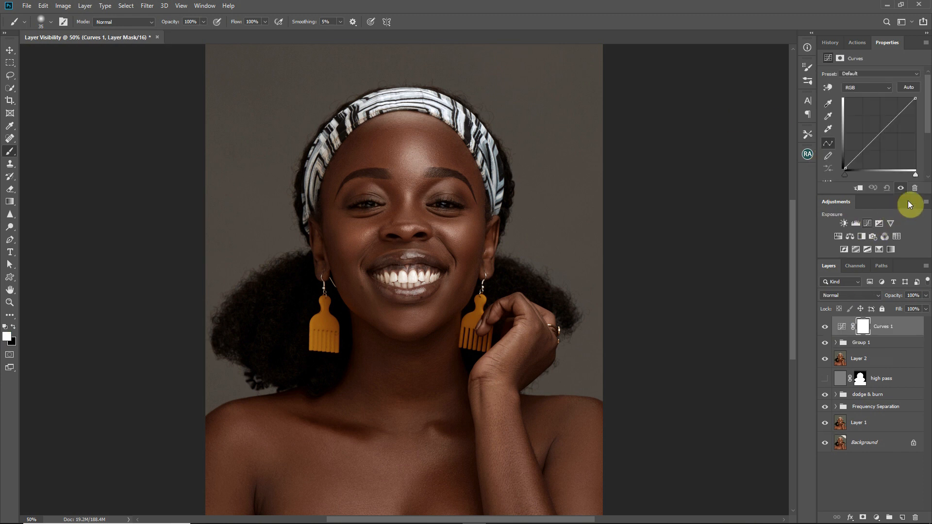
pyautogui.moveTo(917, 97); pyautogui.dragTo(901, 96)
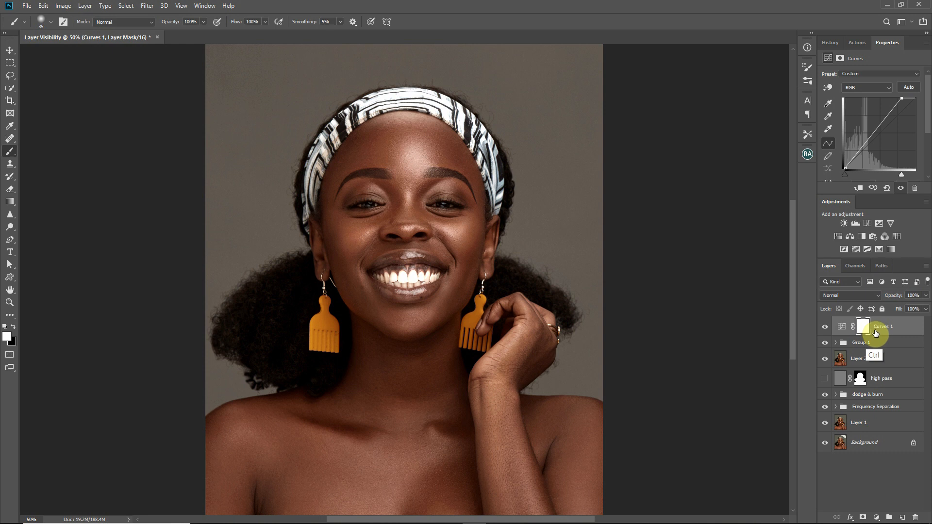
pyautogui.hotkey('ctrl', 'i')
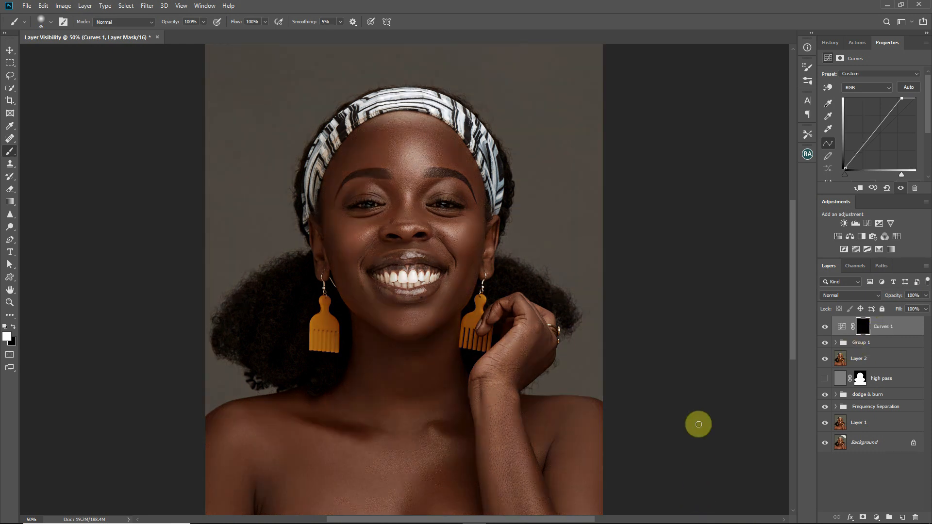
# Paint white with an enlarged soft brush on the Curves 1 mask to highlight the cheek on the earring-hand side
pyautogui.click(11, 155)
pyautogui.click(10, 154)
pyautogui.press(']')
pyautogui.press(']')
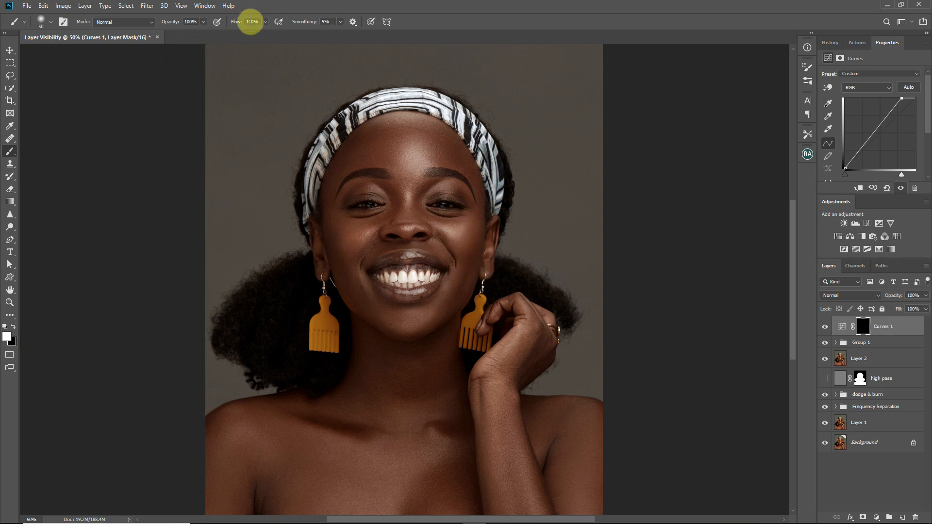
pyautogui.press(']')
pyautogui.moveTo(441, 227)
pyautogui.mouseDown()
pyautogui.moveTo(470, 217)
pyautogui.moveTo(456, 180)
pyautogui.moveTo(453, 195)
pyautogui.moveTo(461, 189)
pyautogui.moveTo(432, 194)
pyautogui.moveTo(457, 189)
pyautogui.mouseUp()
# Reveal the Curves 1 highlights on the nose bridge, the other cheek and the collarbones, resizing the brush to suit
pyautogui.press('[')
pyautogui.press('[')
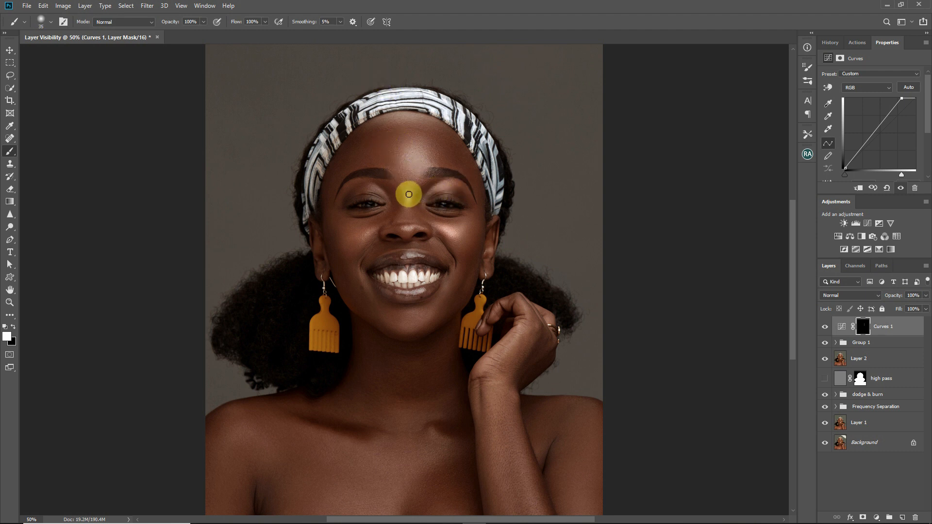
pyautogui.moveTo(409, 193); pyautogui.dragTo(408, 206)
pyautogui.press(']')
pyautogui.press(']')
pyautogui.moveTo(372, 233)
pyautogui.mouseDown()
pyautogui.moveTo(342, 249)
pyautogui.moveTo(335, 291)
pyautogui.moveTo(359, 238)
pyautogui.moveTo(426, 284)
pyautogui.moveTo(422, 318)
pyautogui.moveTo(437, 311)
pyautogui.moveTo(493, 328)
pyautogui.moveTo(403, 428)
pyautogui.moveTo(399, 446)
pyautogui.moveTo(426, 431)
pyautogui.moveTo(471, 432)
pyautogui.moveTo(392, 442)
pyautogui.moveTo(357, 431)
pyautogui.moveTo(373, 443)
pyautogui.moveTo(339, 448)
pyautogui.mouseUp()
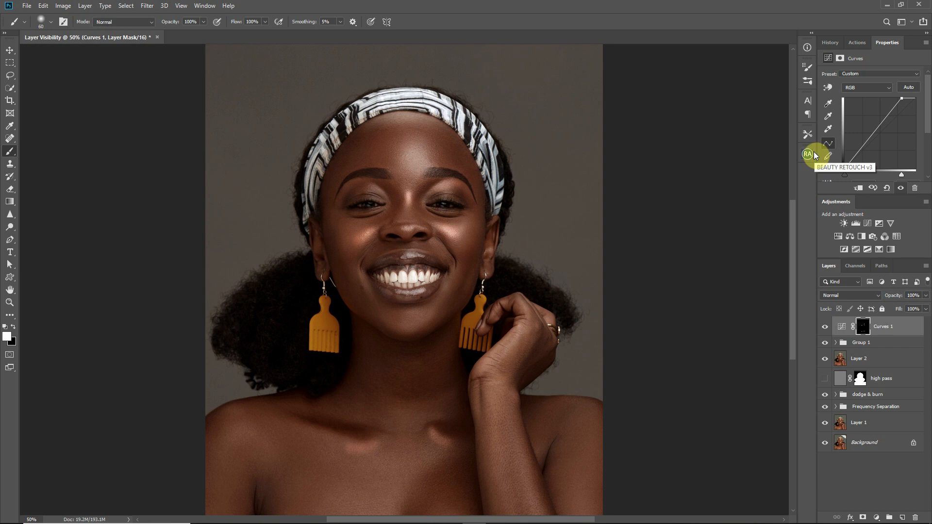
# Brush a highlight onto the forehead in the Curves 1 mask at 50% opacity with a much larger brush, undoing the last stroke
pyautogui.press('5')
pyautogui.press(']')
pyautogui.press(']')
pyautogui.press(']')
pyautogui.press(']')
pyautogui.press(']')
pyautogui.press(']')
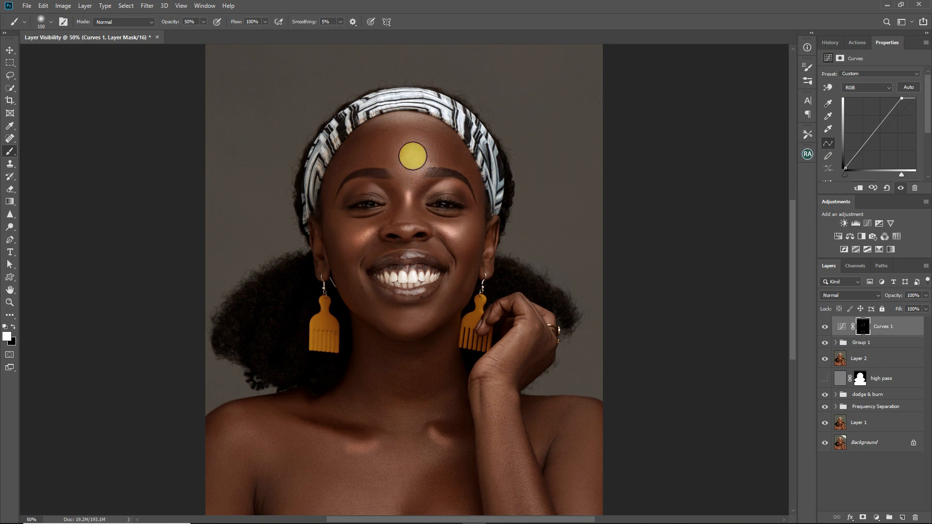
pyautogui.moveTo(409, 163); pyautogui.dragTo(417, 161)
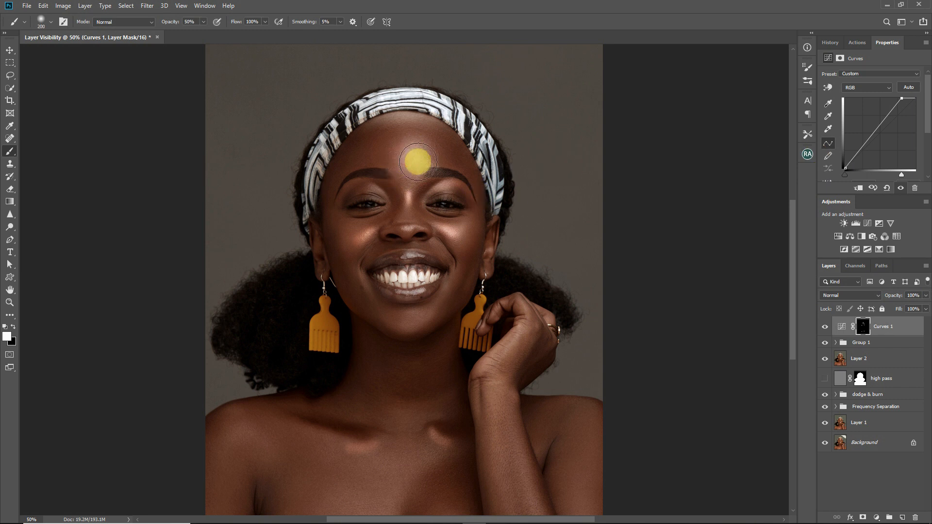
pyautogui.press(']')
pyautogui.moveTo(415, 159); pyautogui.dragTo(431, 147)
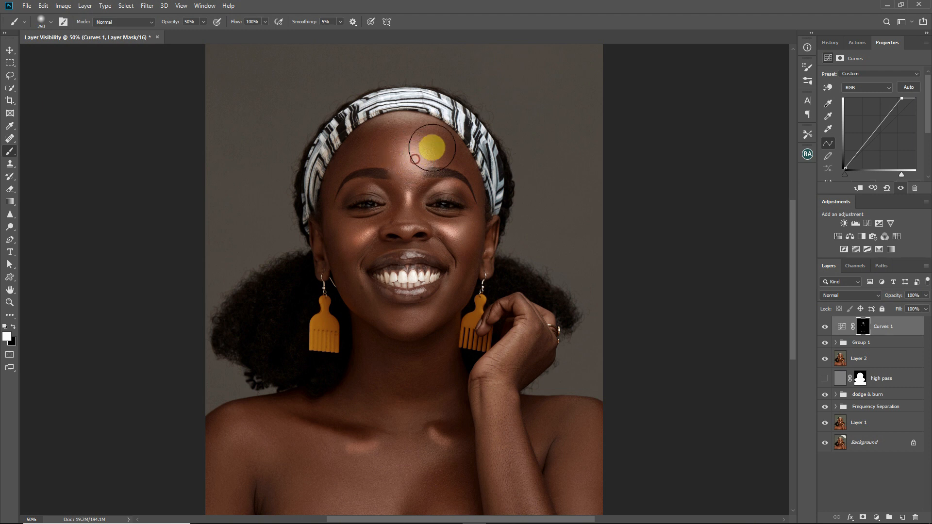
pyautogui.hotkey('ctrl', 'z')
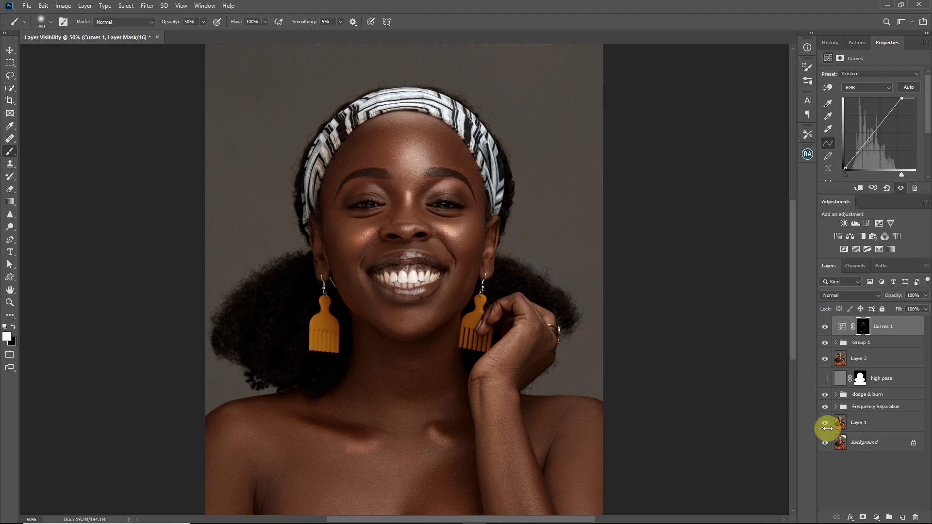
# Shrink the brush from 250 px to a small tip
pyautogui.press('[')
pyautogui.press('[')
pyautogui.press('[')
pyautogui.press('[')
pyautogui.press('[')
pyautogui.press('[')
pyautogui.press('[')
pyautogui.press('[')
pyautogui.press('[')
pyautogui.press('[')
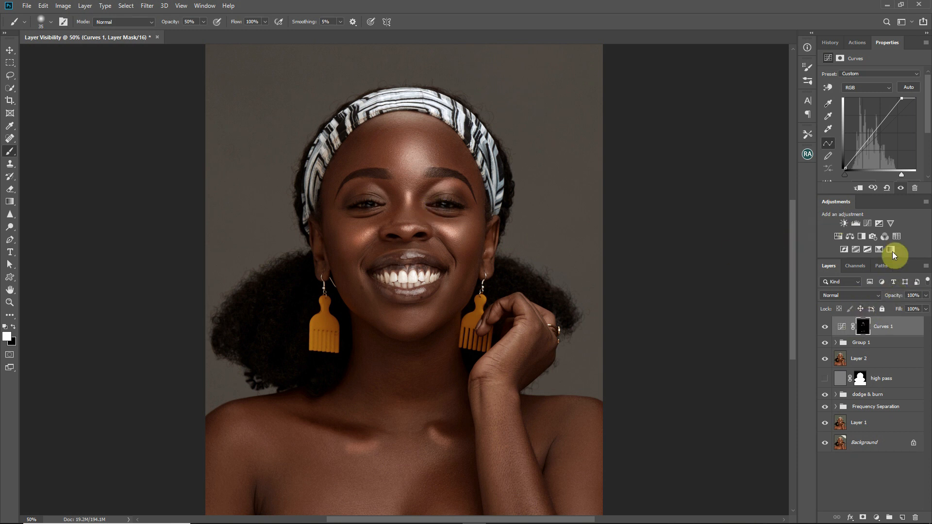
# Set the Curves 1 Blend If so the Underlying Layer's black slider is split at 82 / 182
pyautogui.click(912, 329)
pyautogui.doubleClick(912, 330)
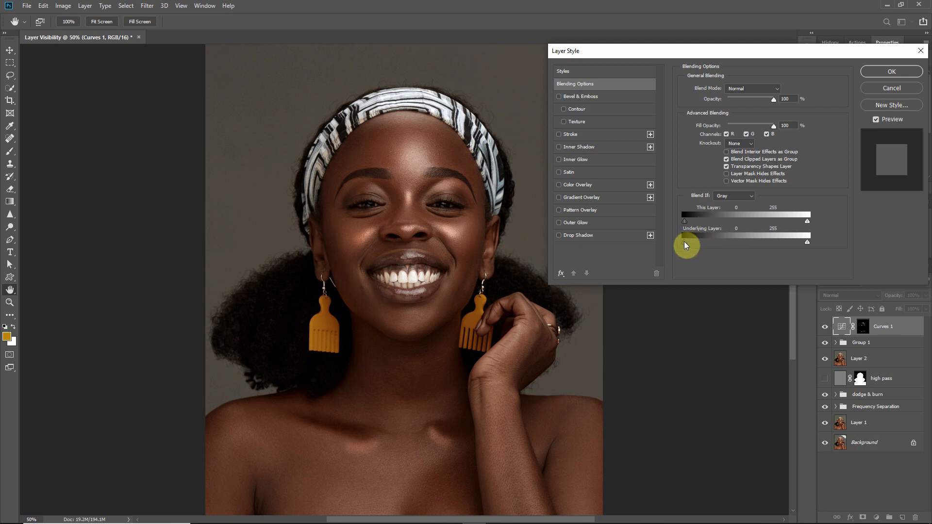
pyautogui.moveTo(685, 242); pyautogui.dragTo(773, 244)
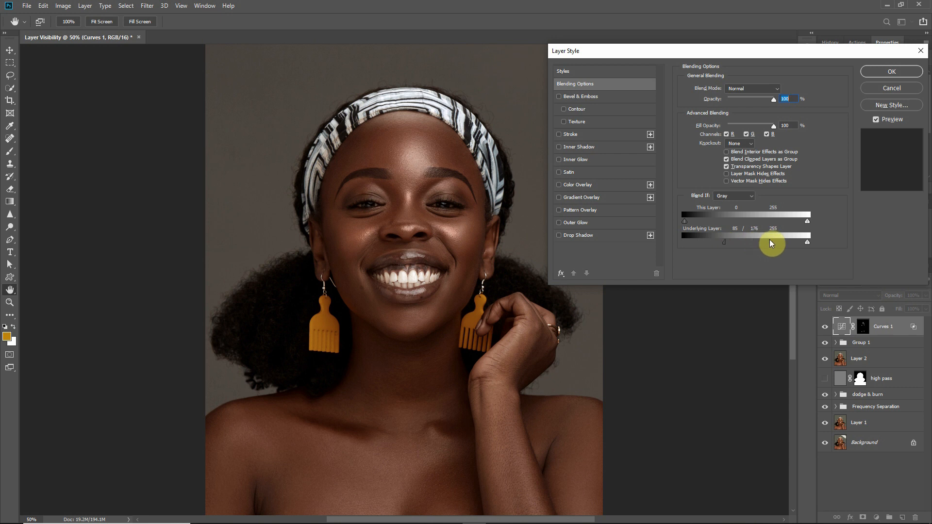
pyautogui.moveTo(729, 244); pyautogui.dragTo(726, 245)
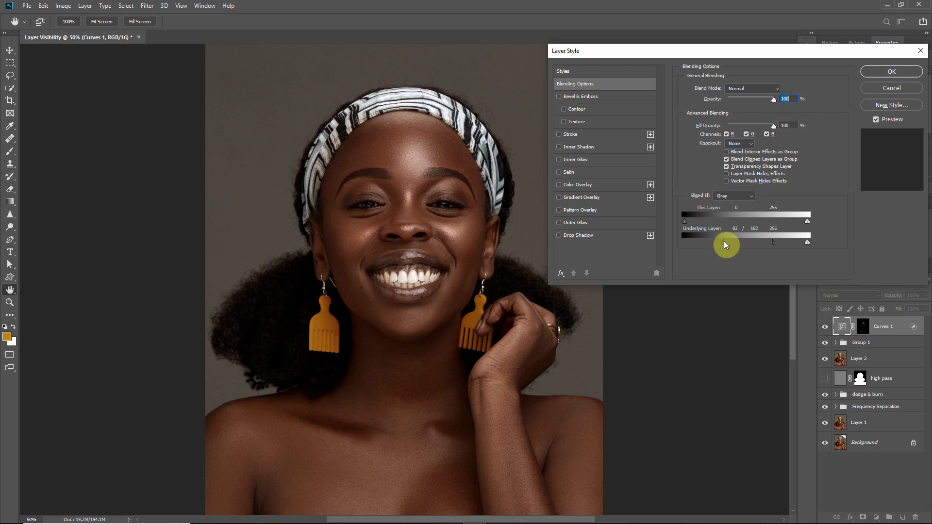
pyautogui.press('Return')
# Compare the portrait with and without the blended Curves 1 highlights, leaving the layer visible
pyautogui.click(825, 330)
pyautogui.click(825, 330)
pyautogui.click(825, 331)
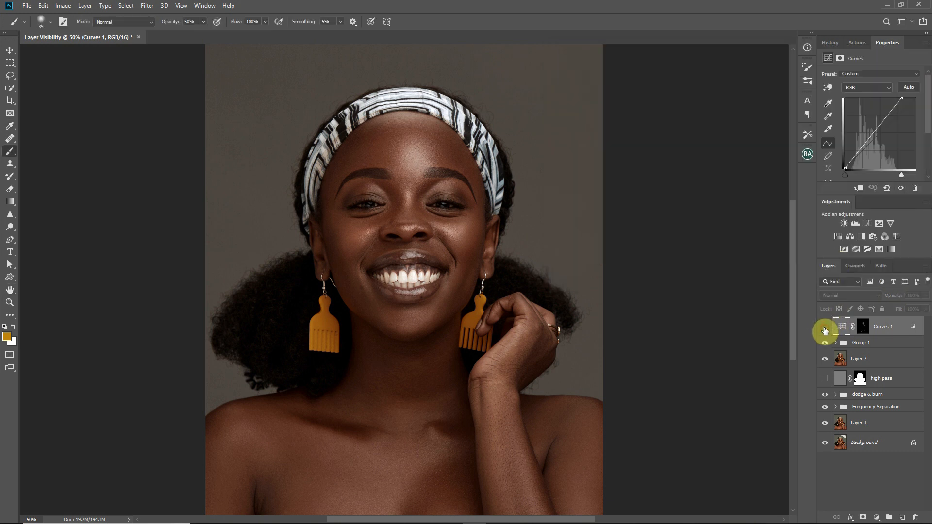
pyautogui.click(825, 330)
# Lower the Curves 1 layer opacity to 24% and check the subtler highlights by toggling the layer's visibility
pyautogui.moveTo(903, 296); pyautogui.dragTo(857, 300)
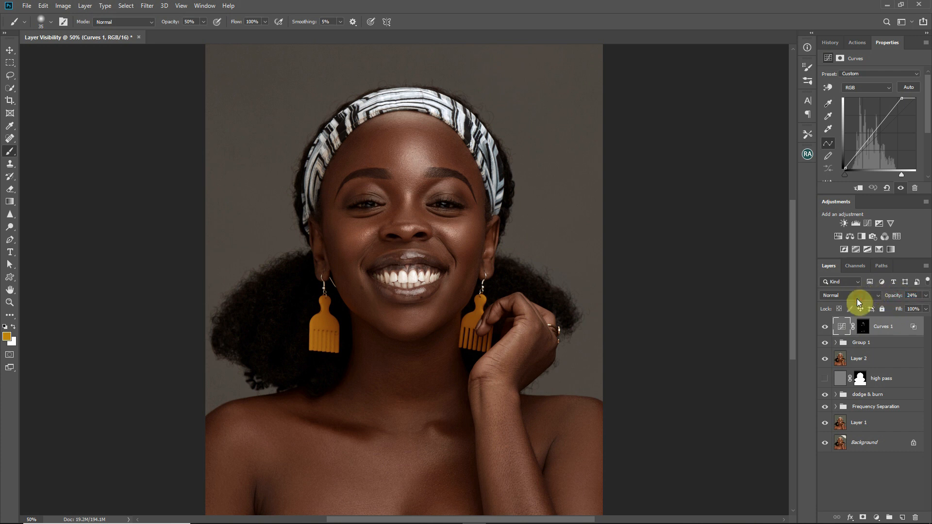
pyautogui.click(828, 330)
pyautogui.click(828, 330)
pyautogui.click(828, 330)
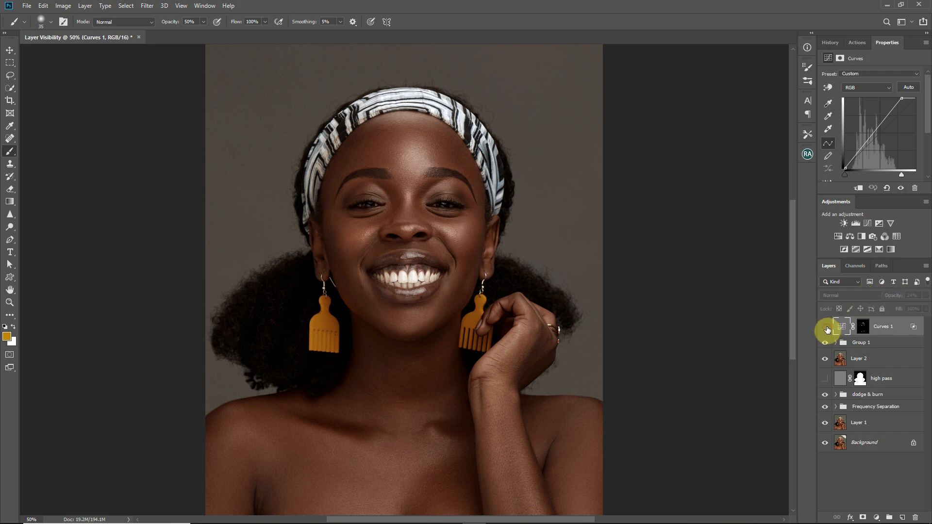
pyautogui.click(828, 330)
pyautogui.click(828, 330)
pyautogui.click(827, 331)
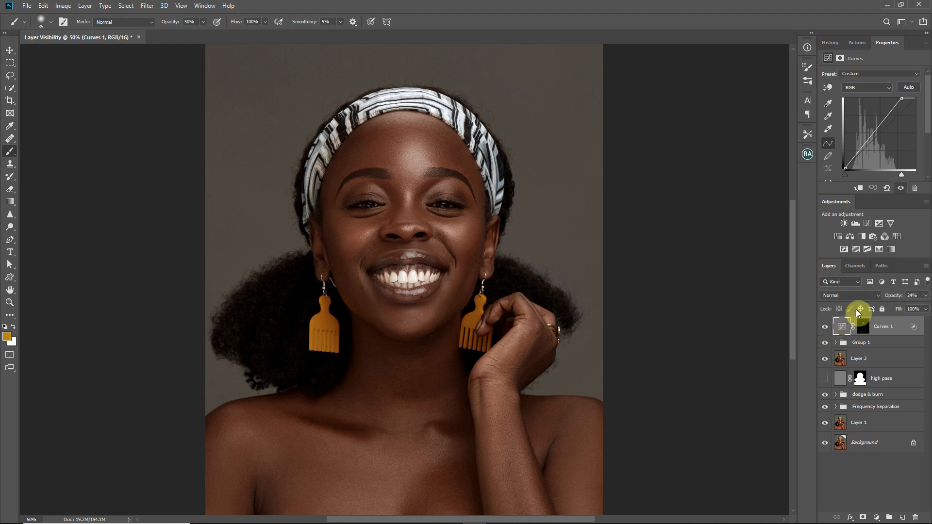
# Add a brightening Curves adjustment layer by moving its white point inward, and invert its mask to black
pyautogui.click(868, 223)
pyautogui.moveTo(916, 98); pyautogui.dragTo(902, 96)
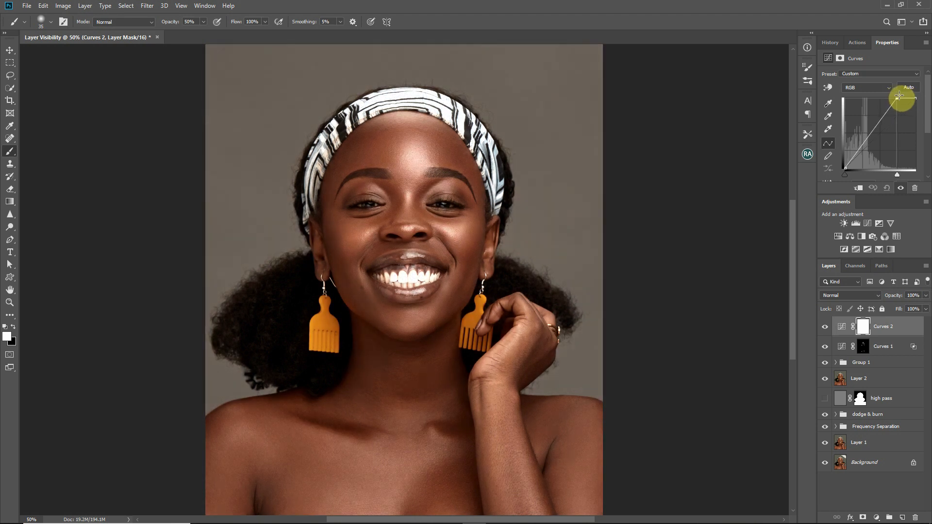
pyautogui.hotkey('ctrl', 'i')
# Paint white on the Curves 2 mask over the lower and upper lip highlights with a small 100% opacity brush
pyautogui.hotkey('ctrl', '+')
pyautogui.hotkey('ctrl', '+')
pyautogui.hotkey('ctrl', '+')
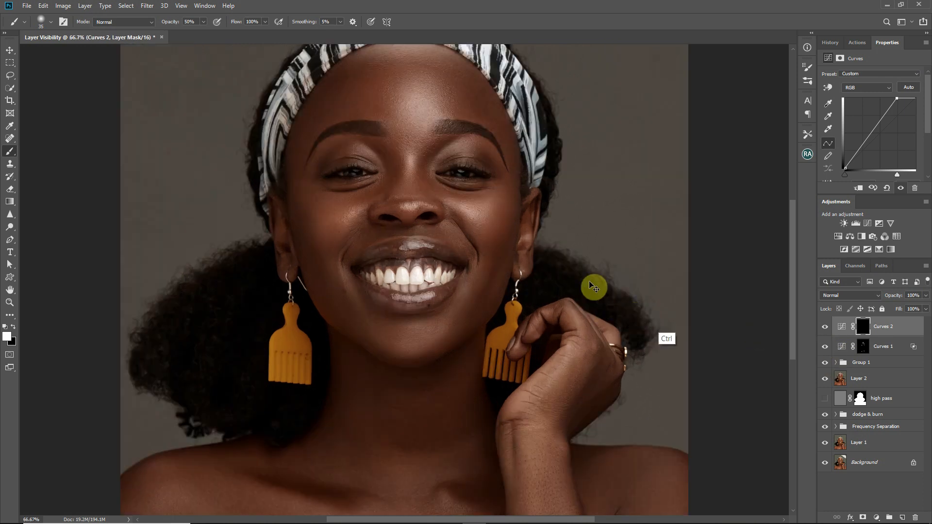
pyautogui.press('[')
pyautogui.press('[')
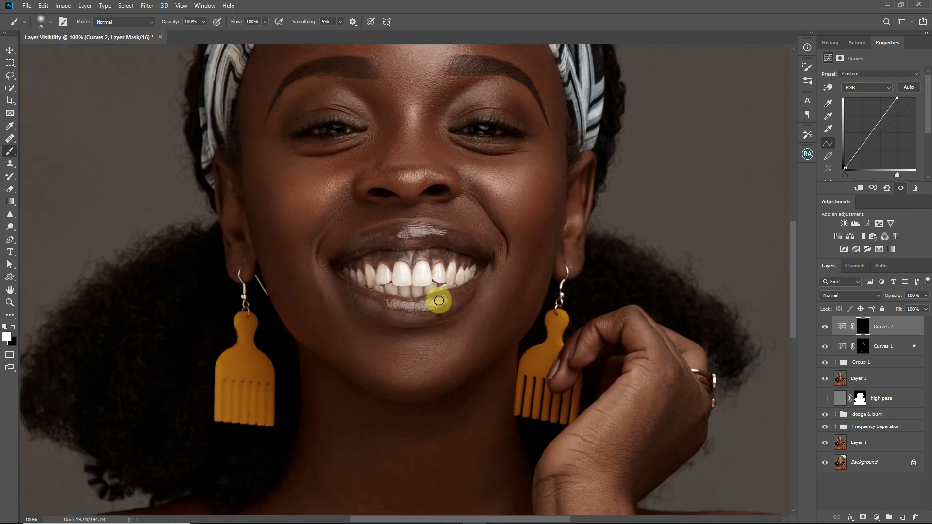
pyautogui.moveTo(441, 299); pyautogui.dragTo(393, 305)
pyautogui.press('[')
pyautogui.moveTo(404, 234)
pyautogui.mouseDown()
pyautogui.moveTo(456, 237)
pyautogui.moveTo(458, 251)
pyautogui.moveTo(398, 231)
pyautogui.moveTo(448, 226)
pyautogui.moveTo(422, 222)
pyautogui.moveTo(404, 222)
pyautogui.moveTo(439, 230)
pyautogui.moveTo(373, 224)
pyautogui.moveTo(356, 260)
pyautogui.mouseUp()
pyautogui.press('[')
pyautogui.press('[')
pyautogui.press('[')
pyautogui.press(']')
pyautogui.press(']')
pyautogui.press(']')
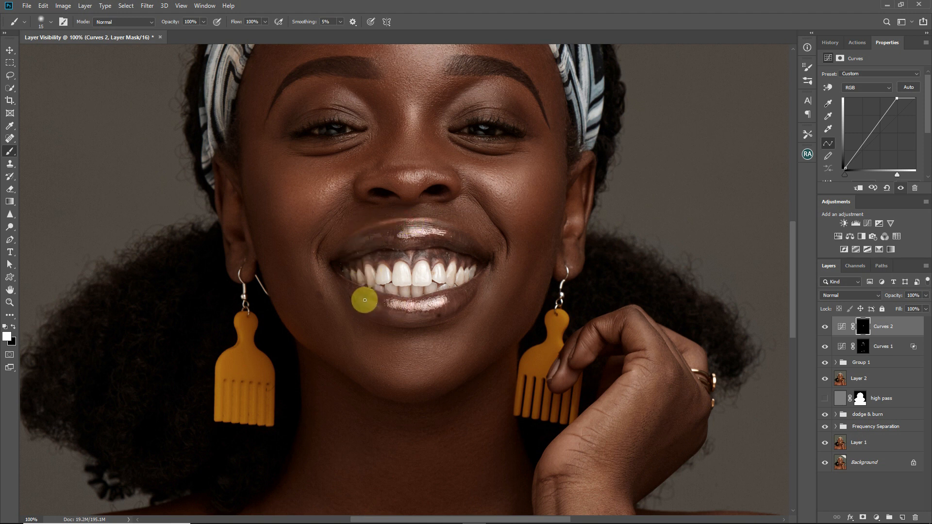
# Paint a highlight across the tip of the nose on the Curves 2 mask with a 25 px brush
pyautogui.press(']')
pyautogui.press(']')
pyautogui.press('[')
pyautogui.moveTo(431, 174)
pyautogui.mouseDown()
pyautogui.moveTo(438, 173)
pyautogui.moveTo(400, 175)
pyautogui.moveTo(431, 162)
pyautogui.moveTo(437, 174)
pyautogui.mouseUp()
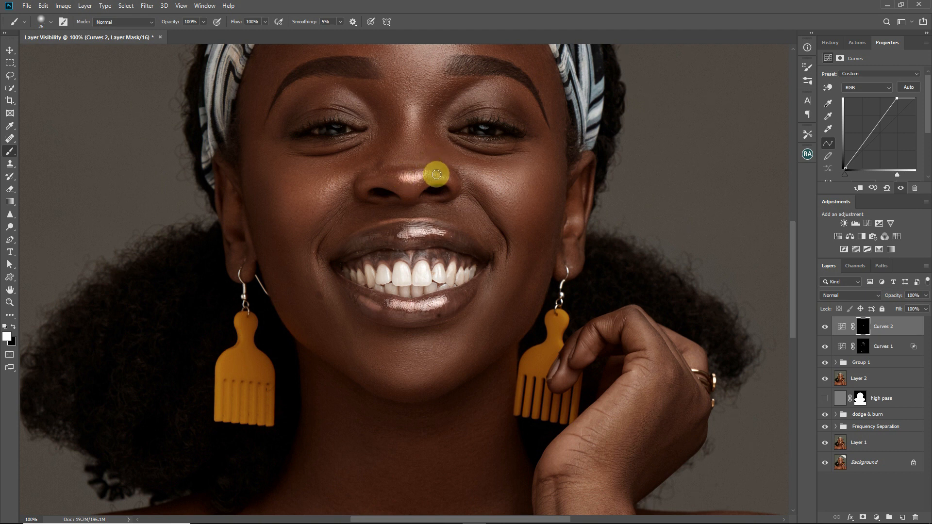
# Split the Curves 2 Blend If Underlying Layer black slider at 73 / 208
pyautogui.hotkey('ctrl', '0')
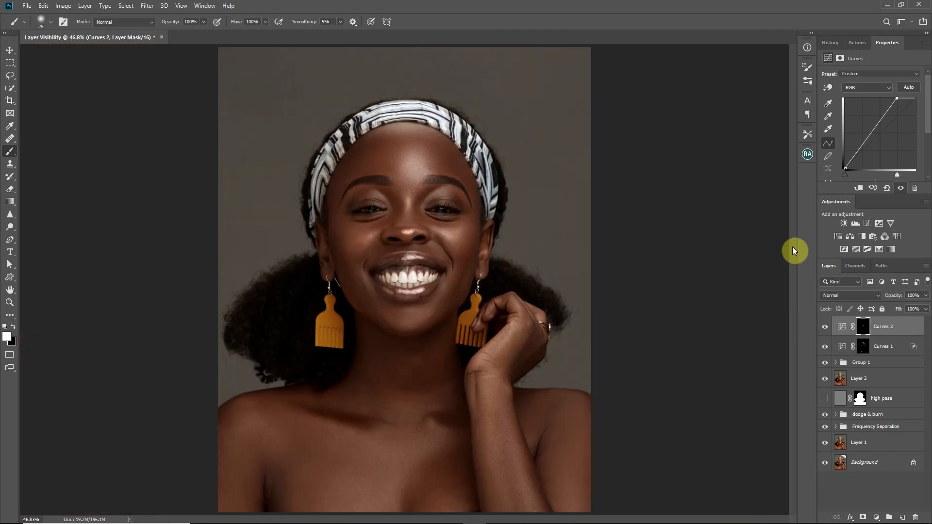
pyautogui.doubleClick(914, 330)
pyautogui.moveTo(689, 245); pyautogui.dragTo(785, 245)
pyautogui.press('Return')
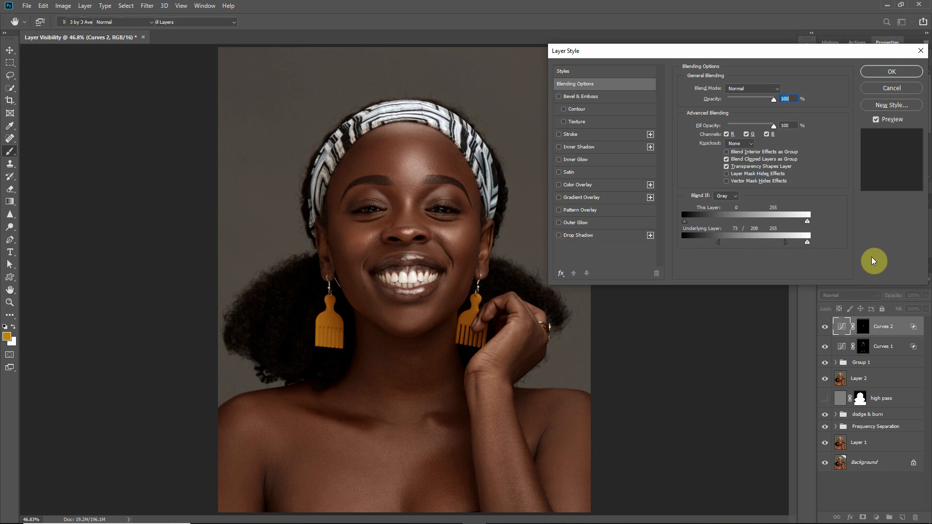
# Lower the Curves 2 layer opacity to 30%, checking the lip and nose highlights by toggling the layer's visibility
pyautogui.click(824, 328)
pyautogui.click(824, 329)
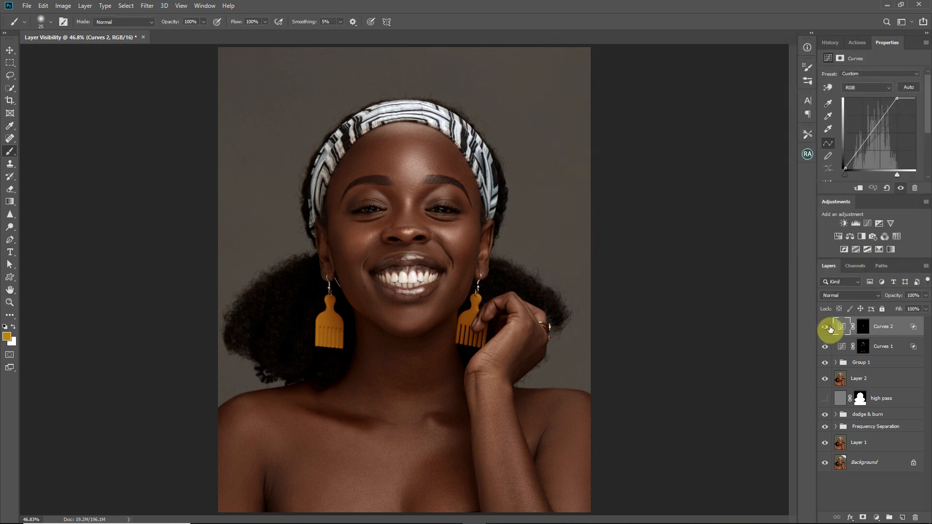
pyautogui.moveTo(897, 295); pyautogui.dragTo(880, 296)
pyautogui.click(826, 327)
pyautogui.click(826, 327)
pyautogui.moveTo(896, 298); pyautogui.dragTo(882, 299)
pyautogui.click(826, 327)
pyautogui.click(826, 328)
pyautogui.click(827, 328)
pyautogui.click(826, 328)
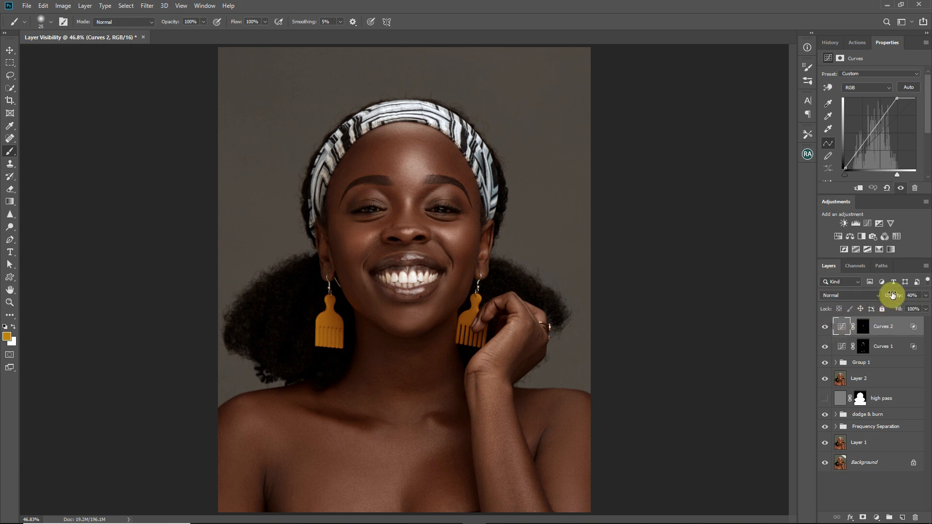
pyautogui.moveTo(902, 304)
pyautogui.mouseDown()
pyautogui.moveTo(887, 298)
pyautogui.moveTo(899, 296)
pyautogui.mouseUp()
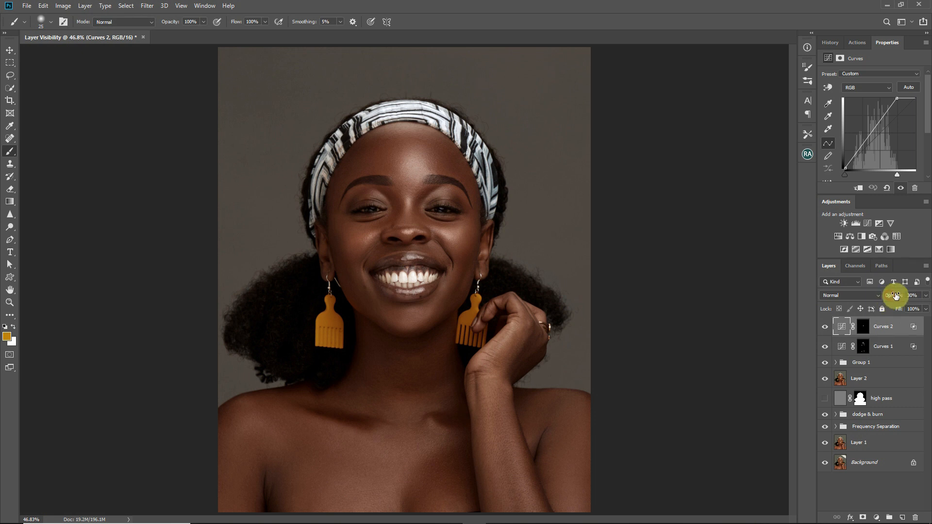
pyautogui.click(826, 328)
pyautogui.click(826, 328)
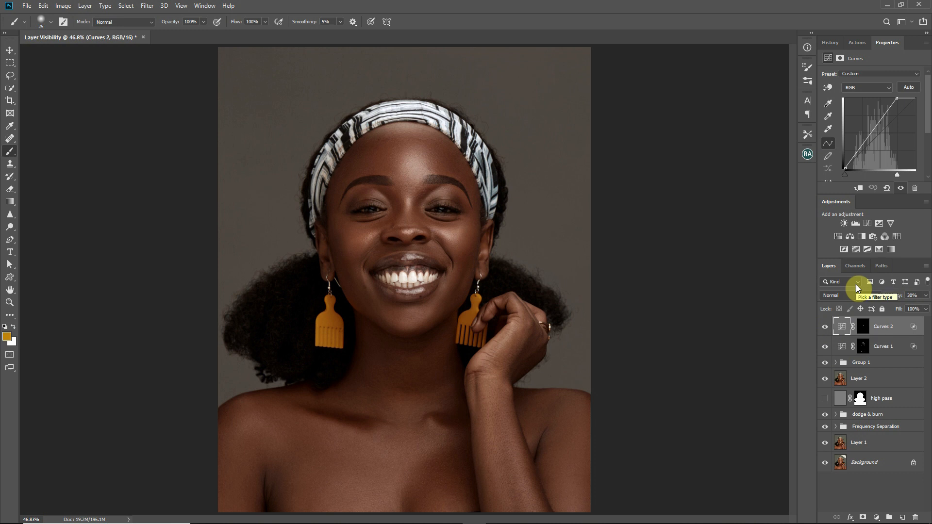
# Compare the graded portrait with Layer 2 shown alone, and restore the other layers' visibility
pyautogui.hotkey('ctrl', '+')
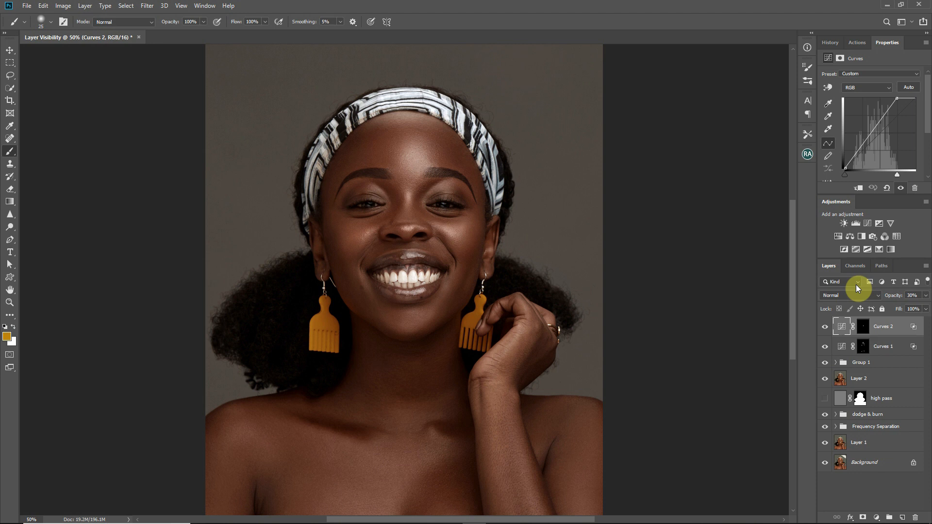
pyautogui.keyDown('alt'); pyautogui.click(825, 381); pyautogui.keyUp('alt')
pyautogui.keyDown('alt'); pyautogui.click(825, 381); pyautogui.keyUp('alt')
# Select the woman on Layer 2 with Select Subject and feather the selection
pyautogui.click(840, 383)
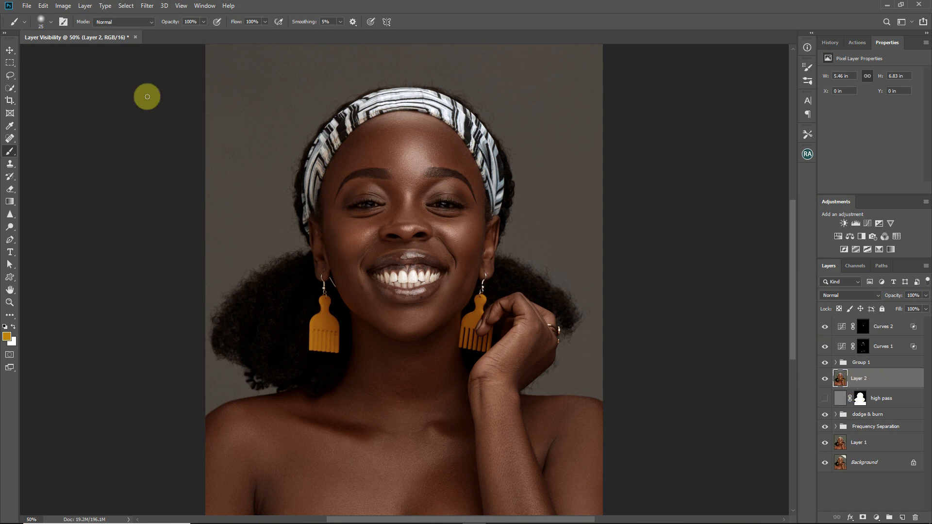
pyautogui.click(11, 88)
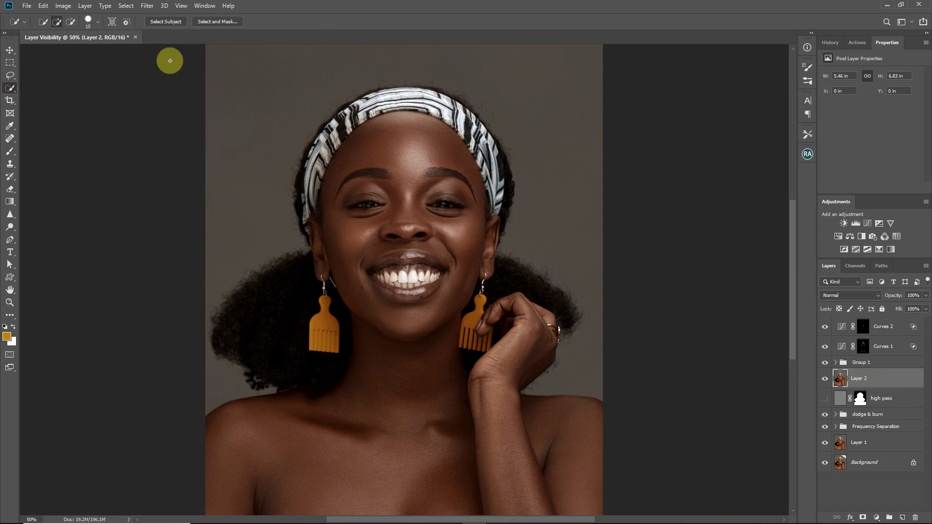
pyautogui.click(172, 20)
pyautogui.rightClick(431, 360)
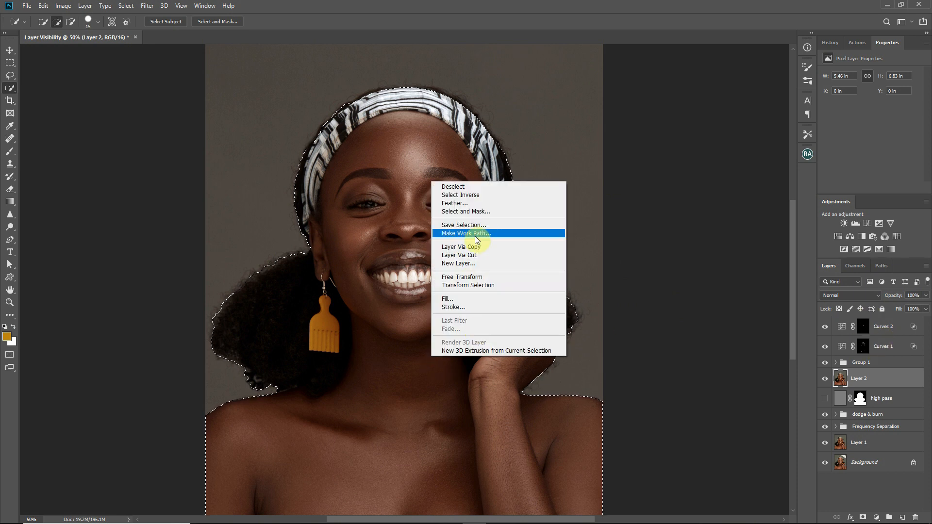
pyautogui.click(474, 203)
pyautogui.press('Return')
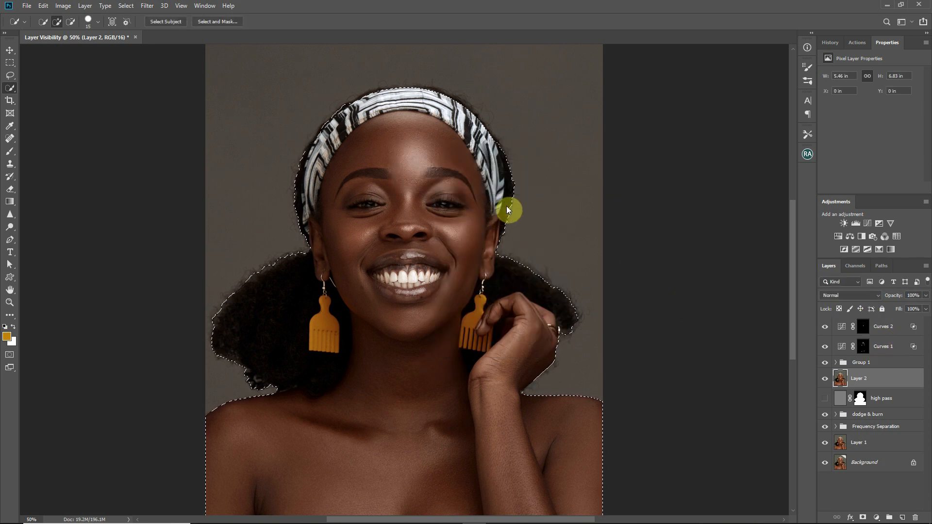
# Add a Hue/Saturation layer above Curves 2 from the selection, and invert its mask to target the background
pyautogui.click(890, 327)
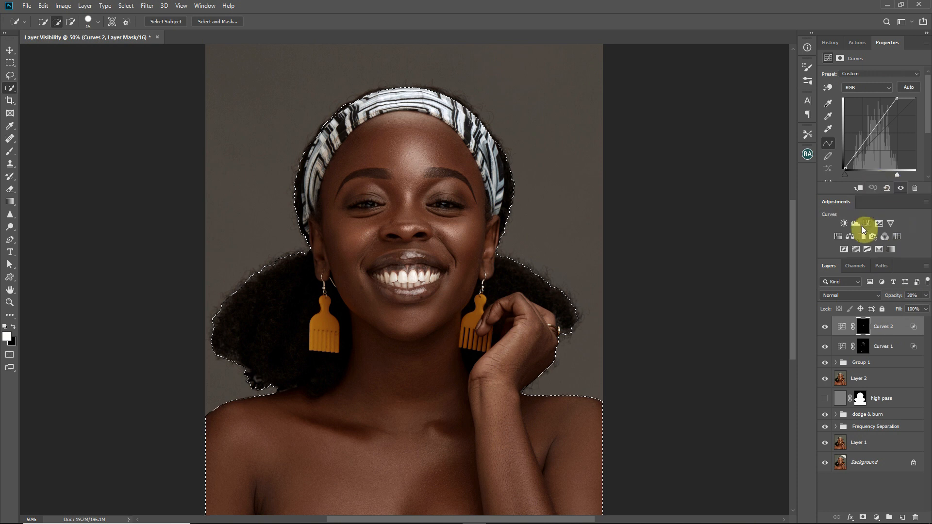
pyautogui.click(838, 237)
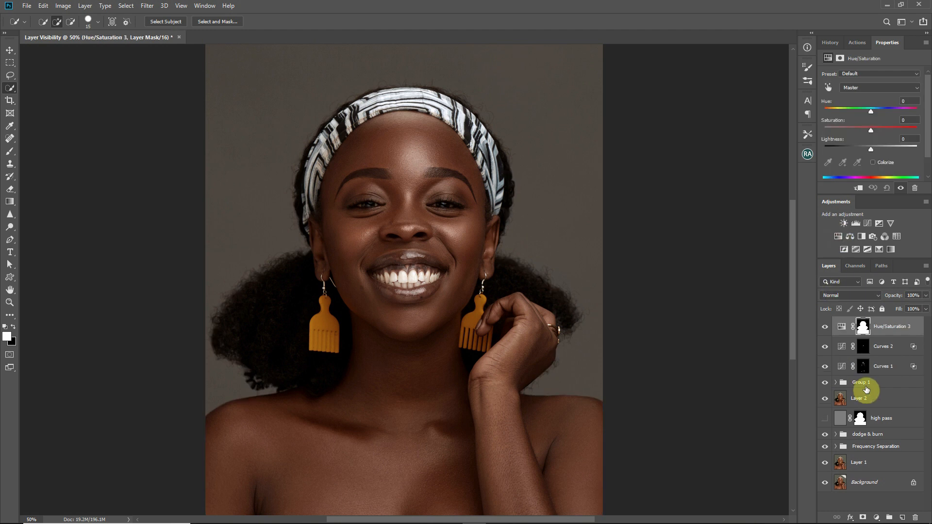
pyautogui.moveTo(861, 321); pyautogui.dragTo(871, 346)
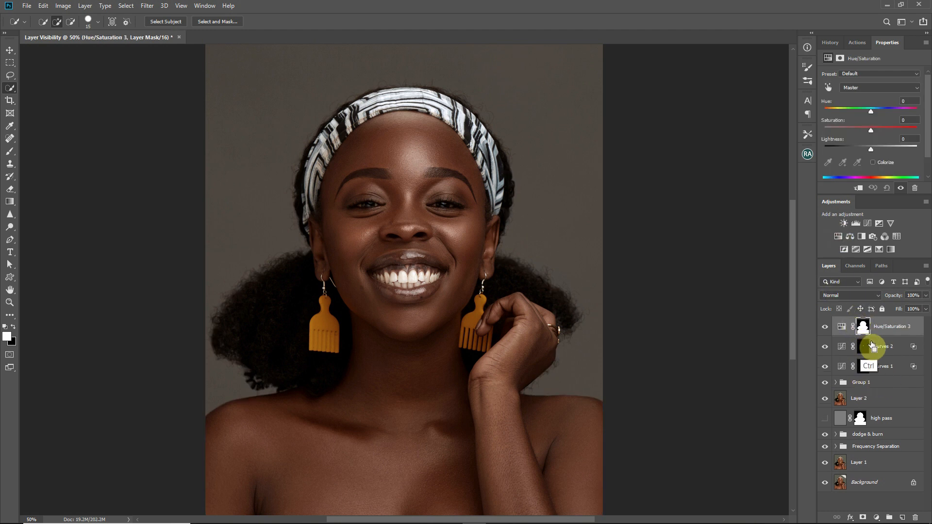
pyautogui.hotkey('ctrl', 'i')
# Colorize the background brown with Hue 26, Saturation 22 and Lightness -24 in the Hue/Saturation 3 layer
pyautogui.click(841, 327)
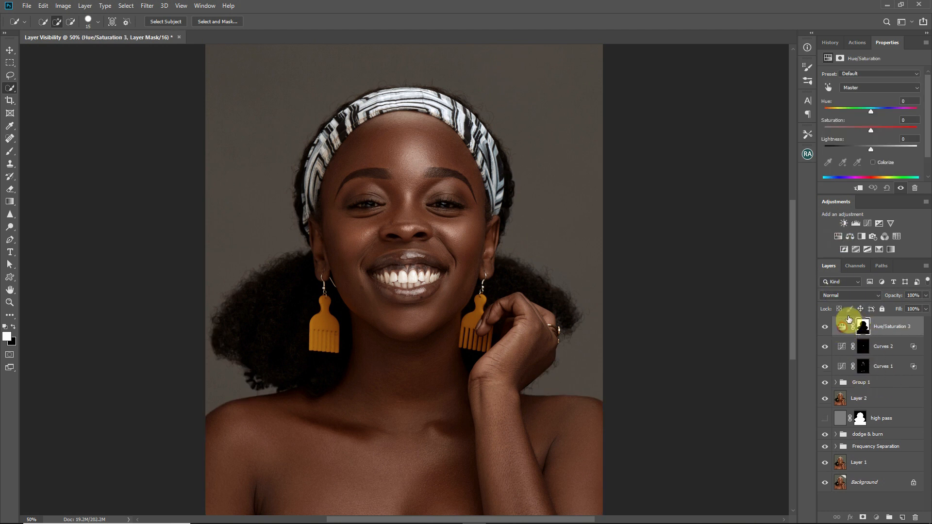
pyautogui.click(881, 164)
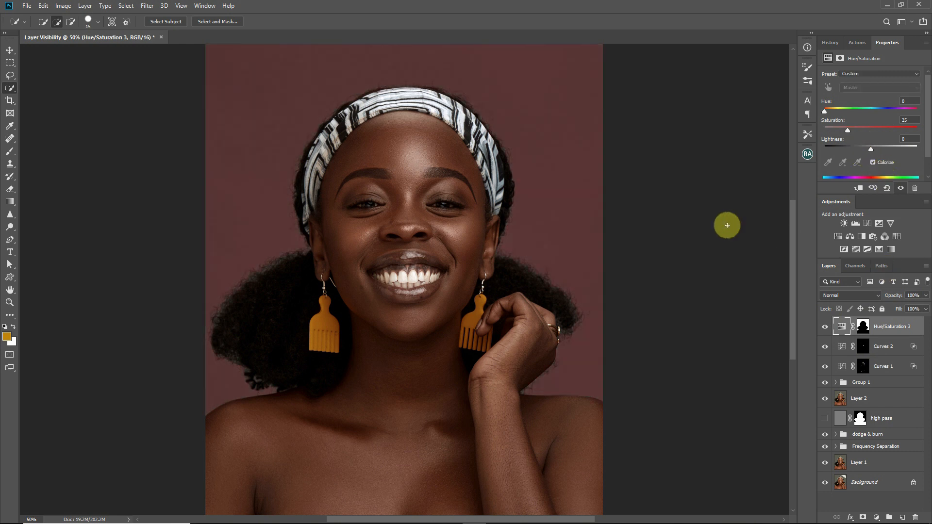
pyautogui.moveTo(824, 112)
pyautogui.mouseDown()
pyautogui.moveTo(917, 112)
pyautogui.moveTo(830, 113)
pyautogui.mouseUp()
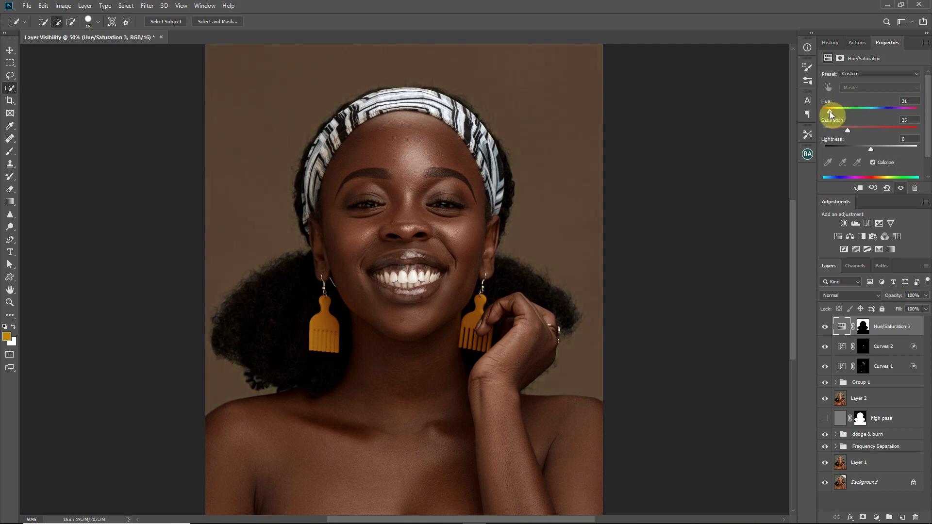
pyautogui.moveTo(870, 148)
pyautogui.mouseDown()
pyautogui.moveTo(883, 150)
pyautogui.moveTo(862, 150)
pyautogui.mouseUp()
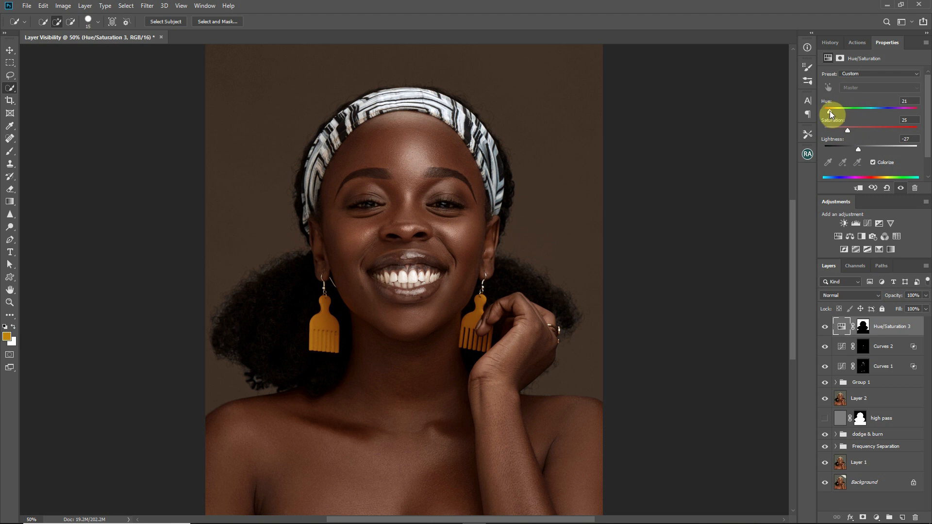
pyautogui.moveTo(831, 113); pyautogui.dragTo(833, 115)
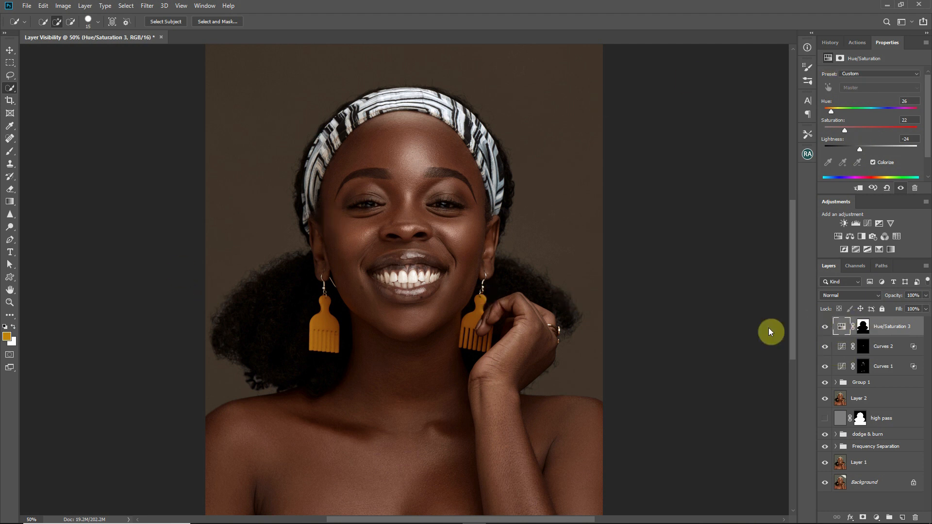
# Paint white on the Hue/Saturation 3 mask along the lower hair edges to blend the brown, using a 20 to 45 px brush
pyautogui.click(861, 327)
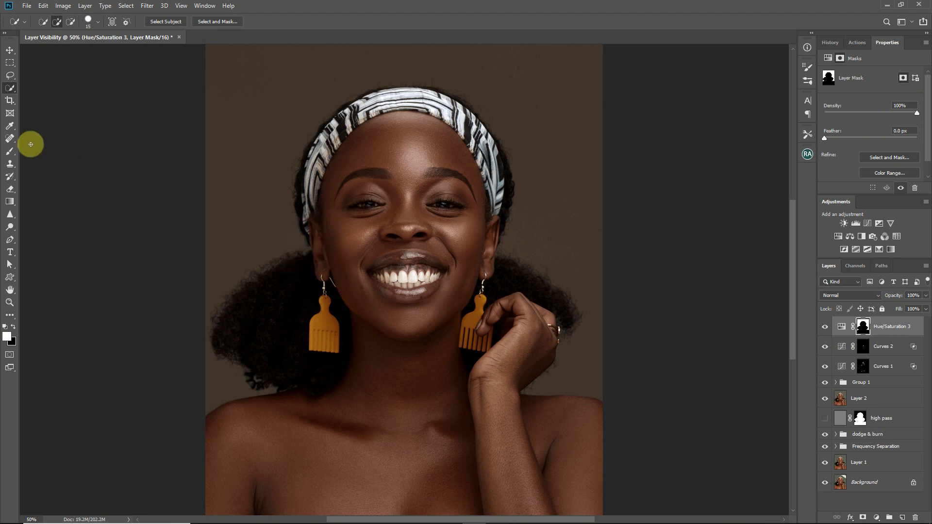
pyautogui.click(10, 151)
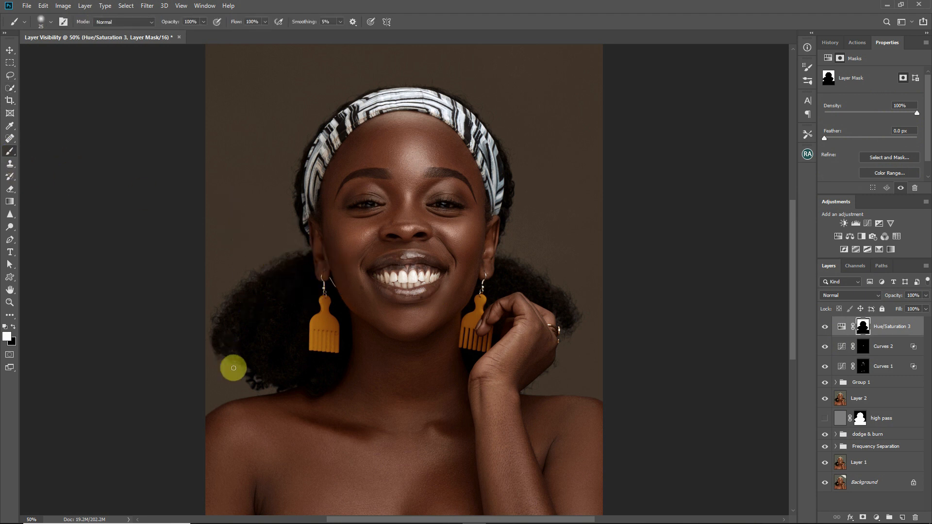
pyautogui.press(']')
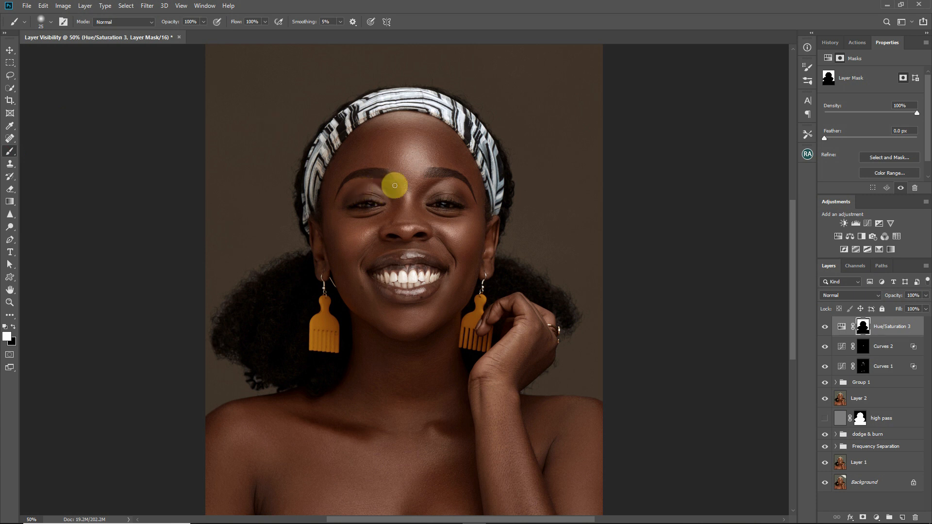
pyautogui.press(']')
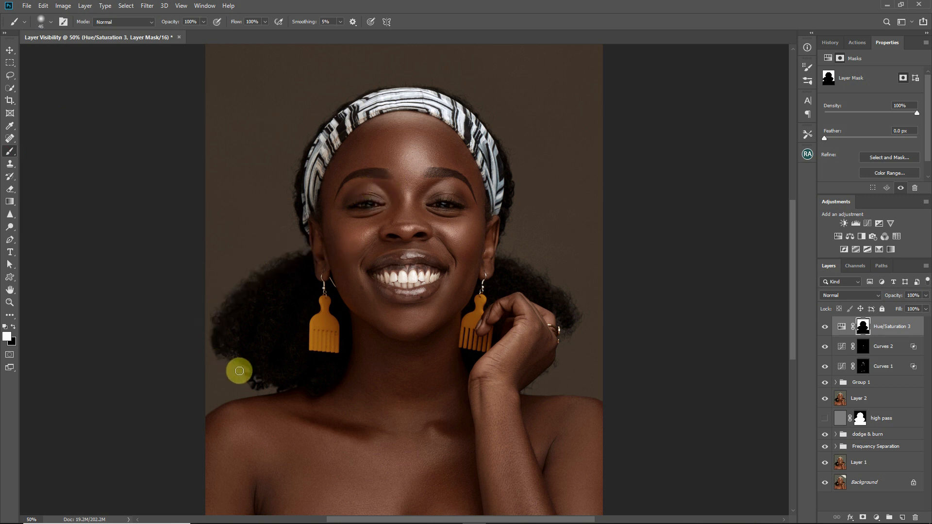
pyautogui.press('[')
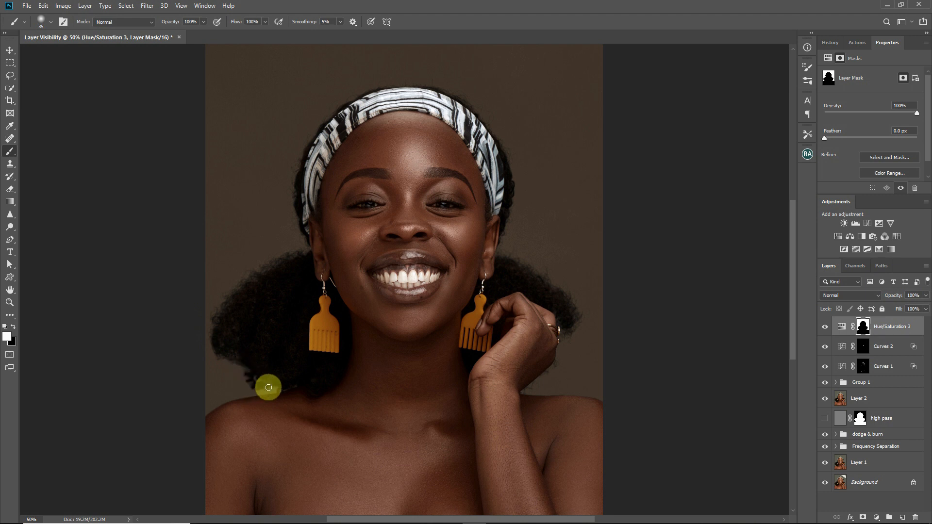
pyautogui.press('[')
pyautogui.press('[')
pyautogui.press('[')
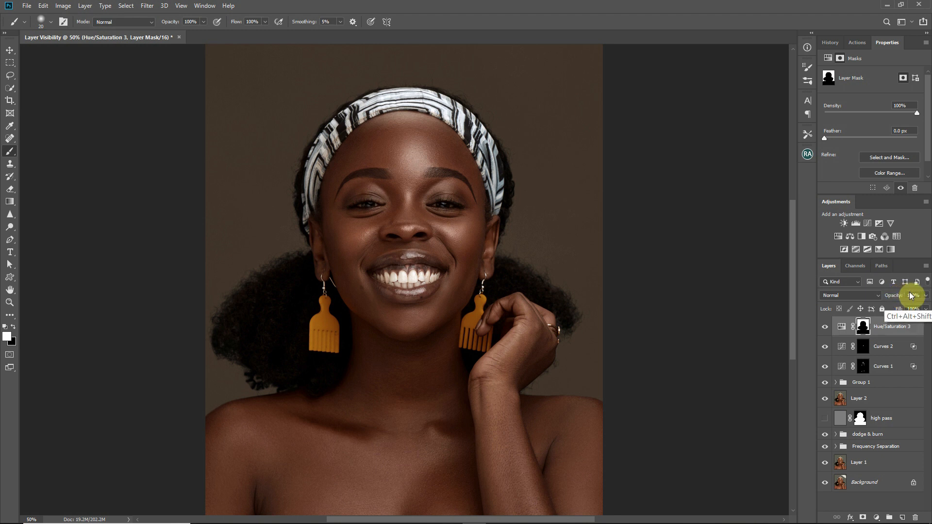
# Stamp all visible layers into a new top layer, and compare it with Layer 2 by hiding the others and toggling its visibility
pyautogui.hotkey('ctrl', 'shift', 'alt', 'e')
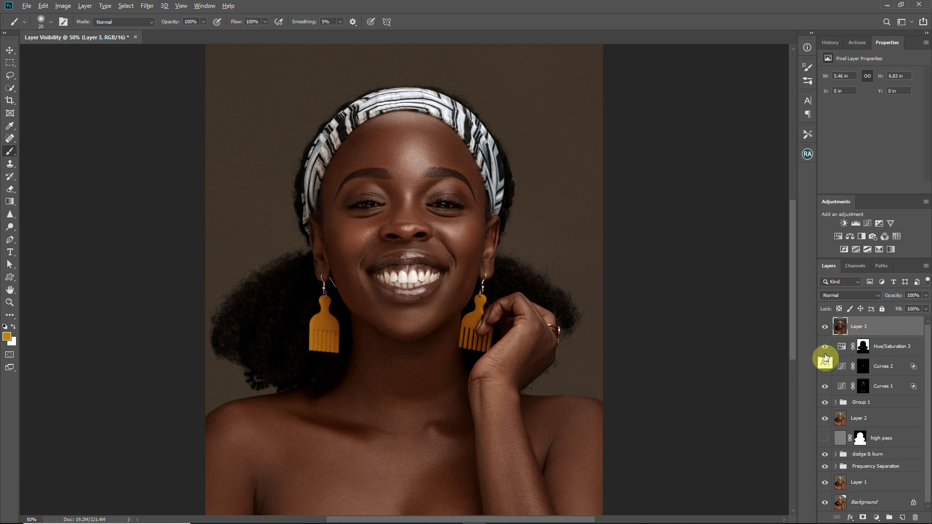
pyautogui.keyDown('alt'); pyautogui.click(825, 326); pyautogui.keyUp('alt')
pyautogui.click(825, 418)
pyautogui.click(825, 327)
pyautogui.click(824, 327)
pyautogui.click(825, 327)
pyautogui.click(825, 327)
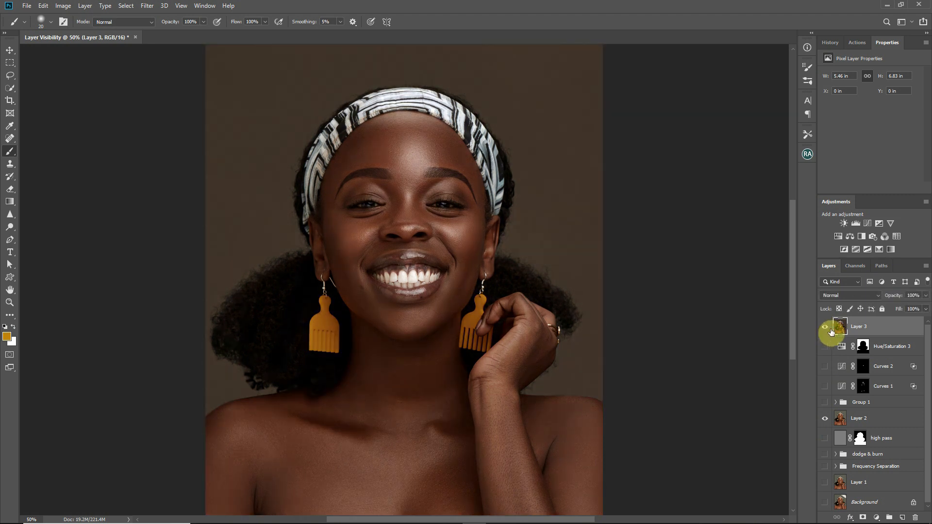